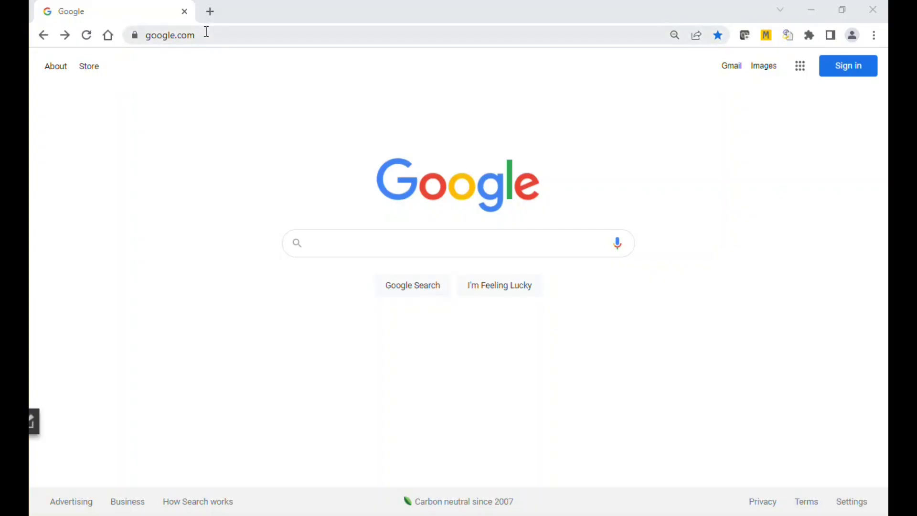
# Go to uspto.gov and open the Patents > Search for patents page
pyautogui.click(207, 34)
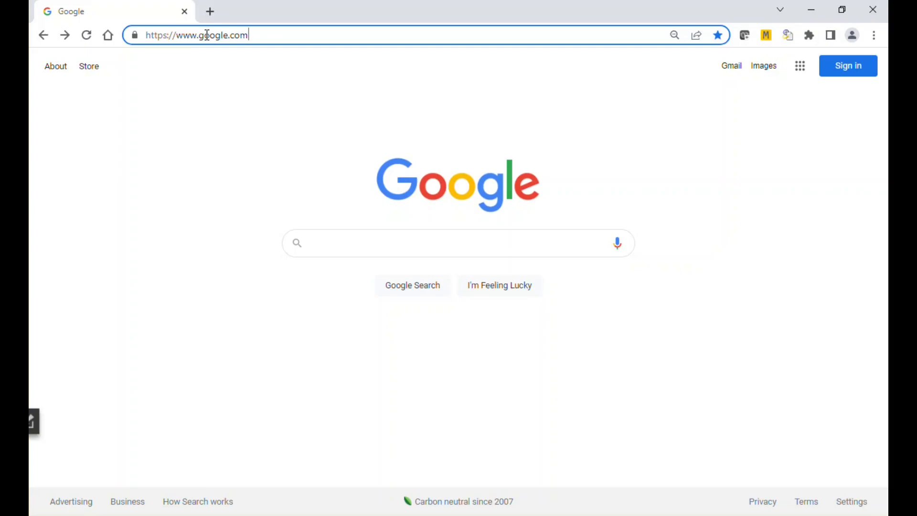
pyautogui.write('uspto.gov')
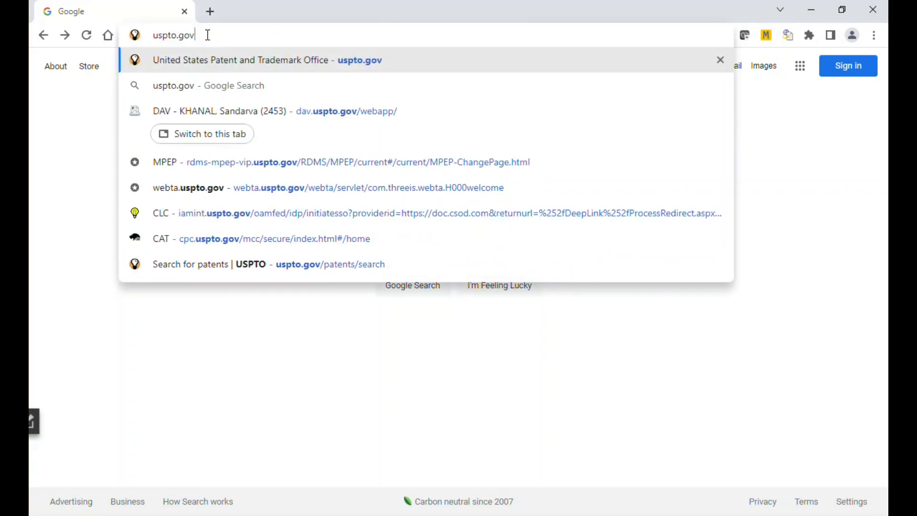
pyautogui.press('Return')
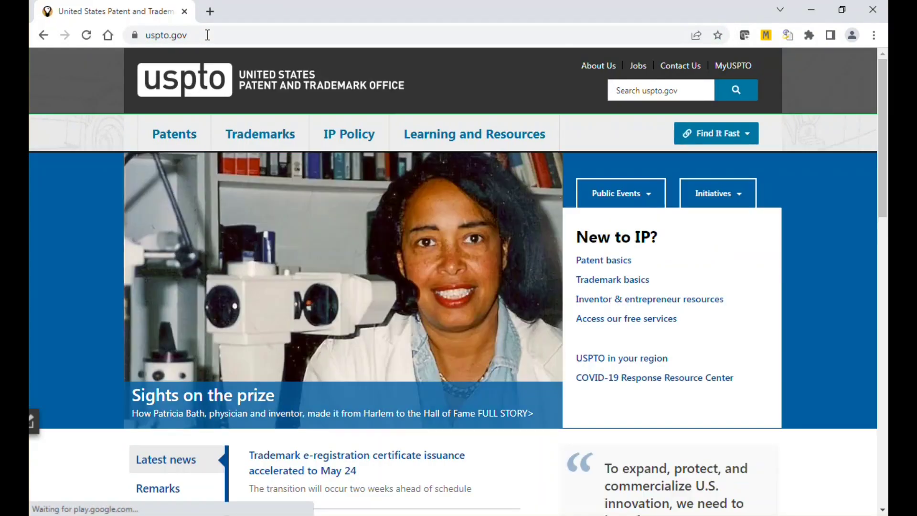
pyautogui.click(184, 140)
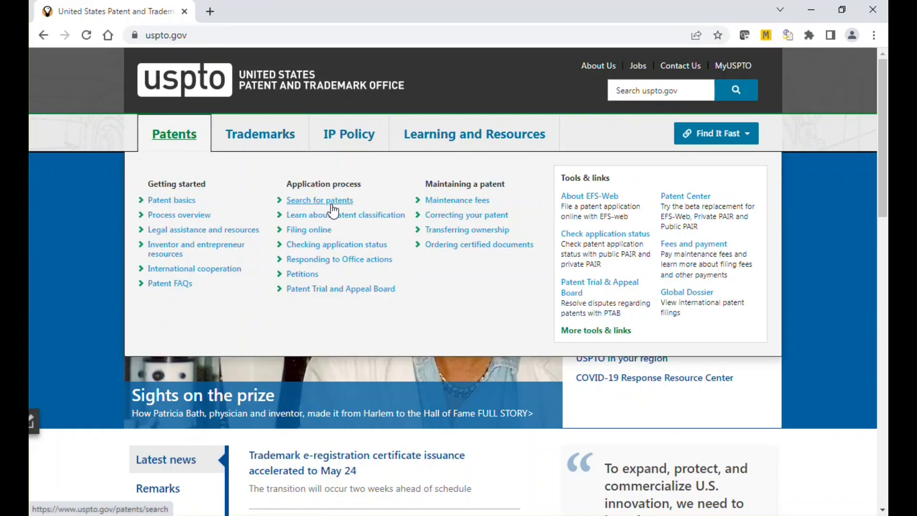
pyautogui.click(332, 205)
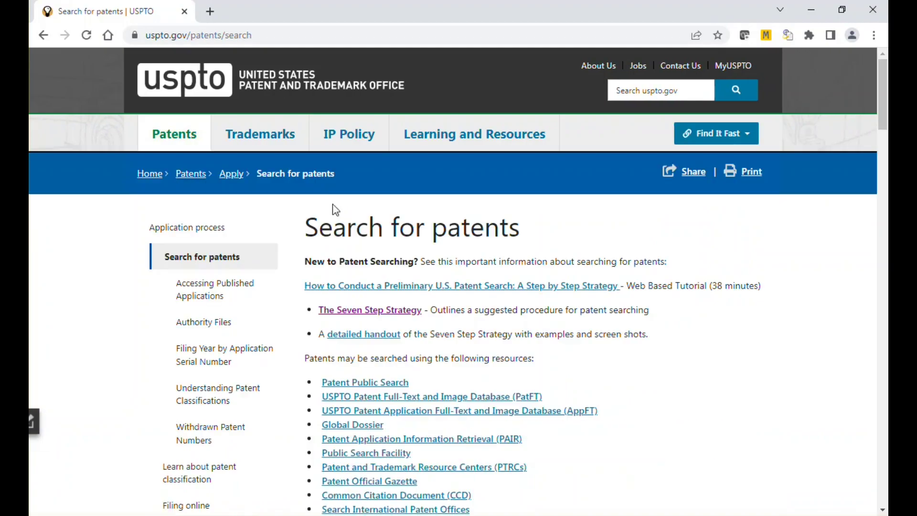
# Open the Patent Public Search section in a second tab and switch to it
pyautogui.scroll(-2, 362, 206)
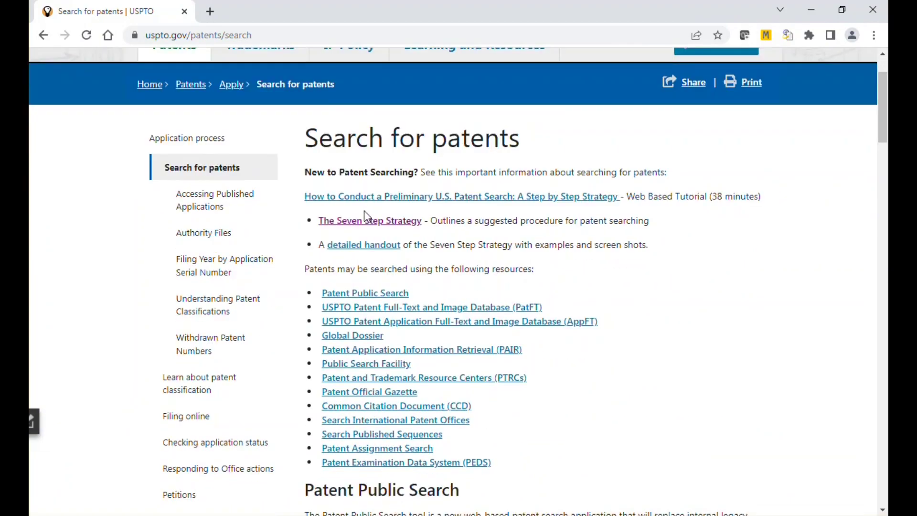
pyautogui.moveTo(316, 292); pyautogui.dragTo(622, 329)
pyautogui.click(620, 323)
pyautogui.middleClick(393, 293)
pyautogui.click(246, 13)
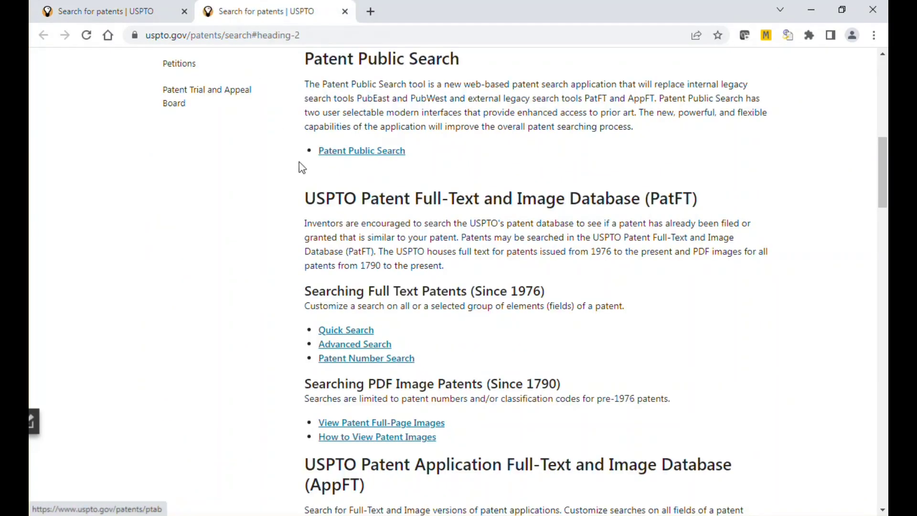
# Launch Patent Public Search, keep OR as the default operator and hide the options
pyautogui.click(344, 151)
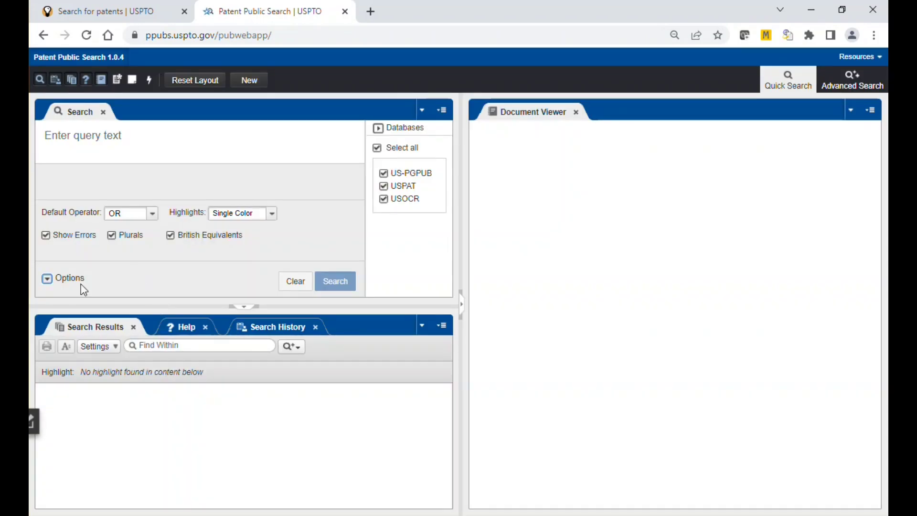
pyautogui.click(126, 216)
pyautogui.click(122, 232)
pyautogui.click(48, 279)
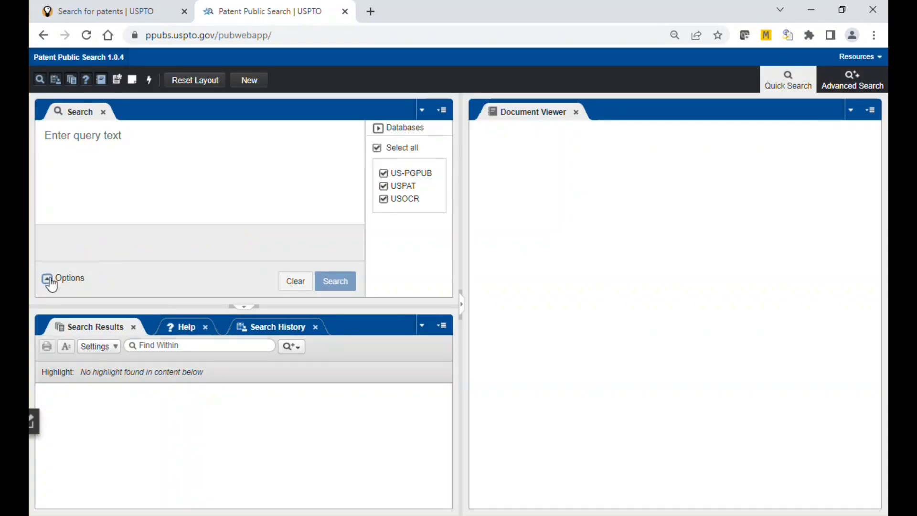
# Search for (cap hat) NEAR8 (head) SAME projector
pyautogui.click(148, 148)
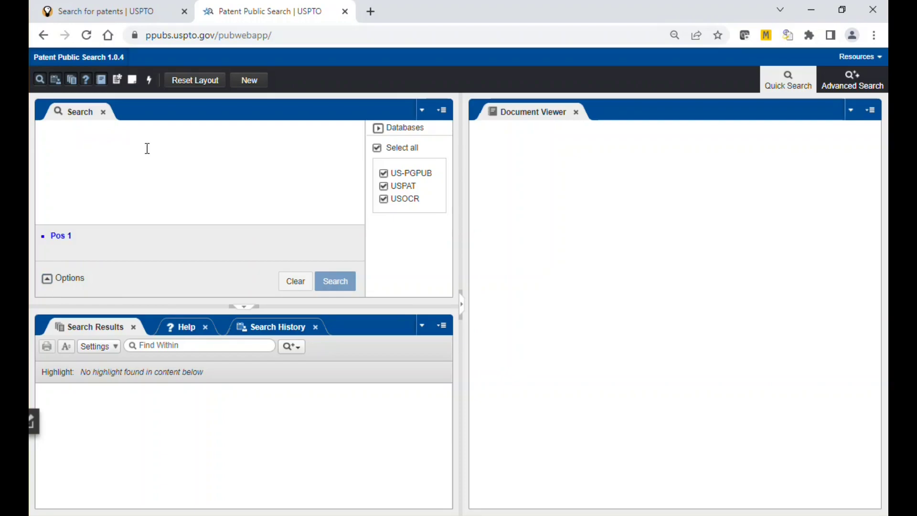
pyautogui.write('(')
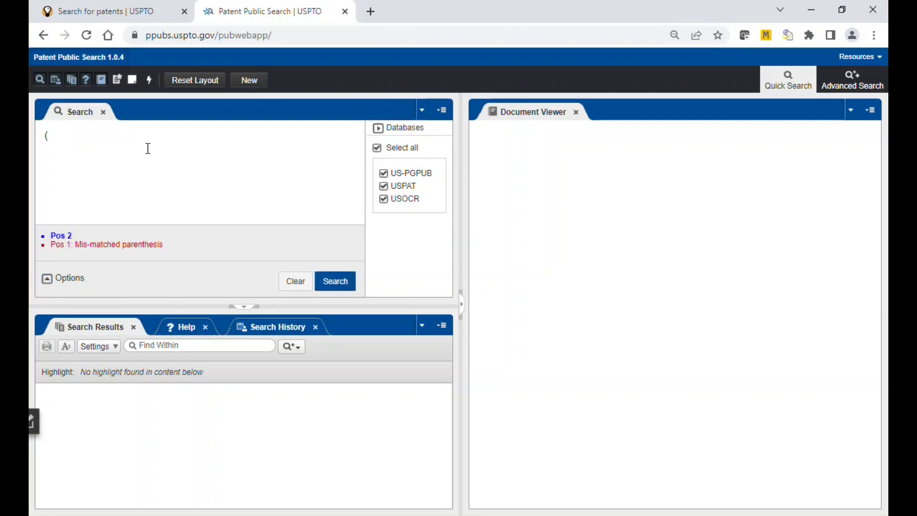
pyautogui.write('cap hat) sa')
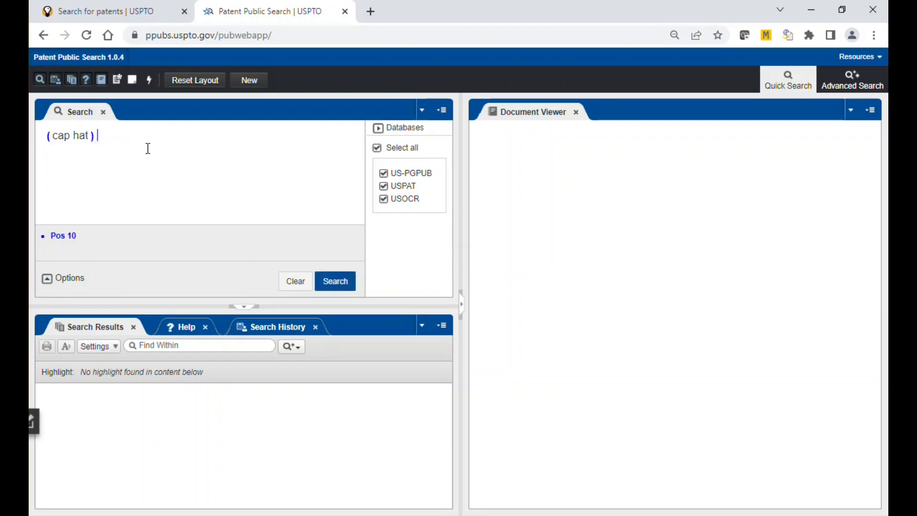
pyautogui.write('me')
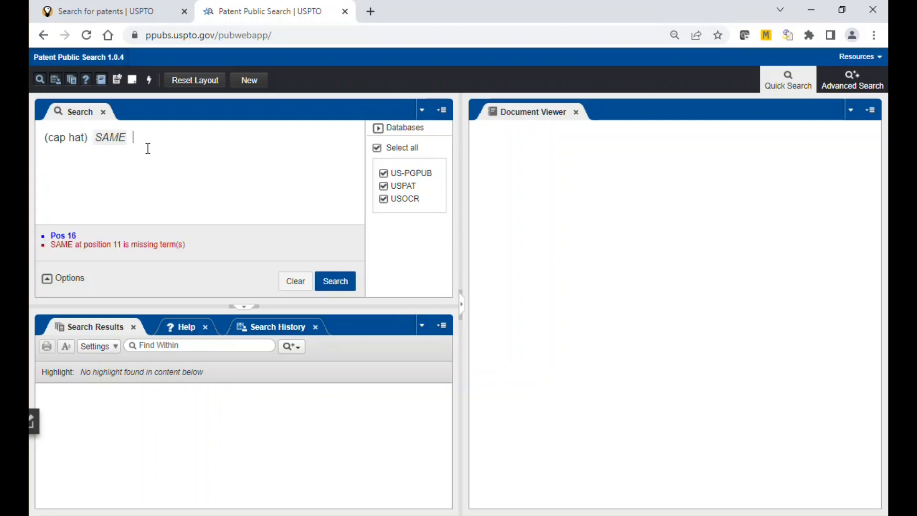
pyautogui.press('BackSpace')
pyautogui.press('BackSpace')
pyautogui.press('BackSpace')
pyautogui.press('BackSpace')
pyautogui.press('BackSpace')
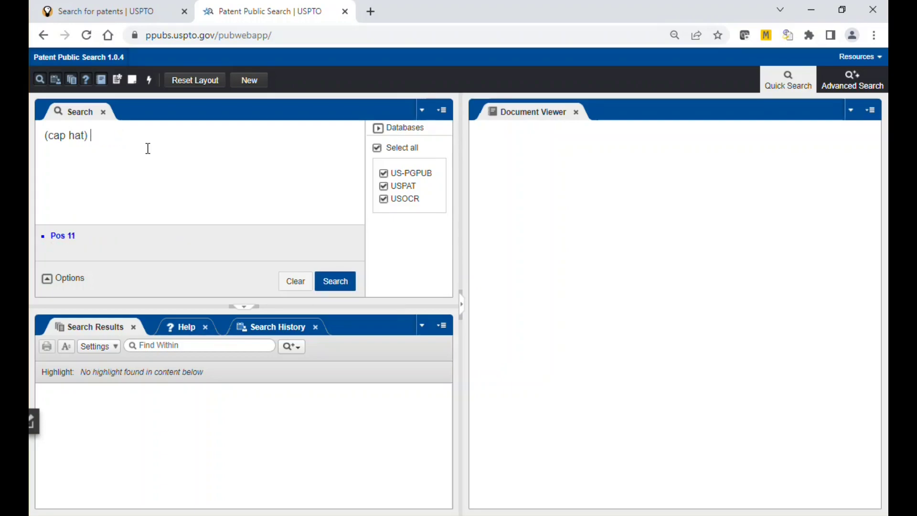
pyautogui.write('near8 (')
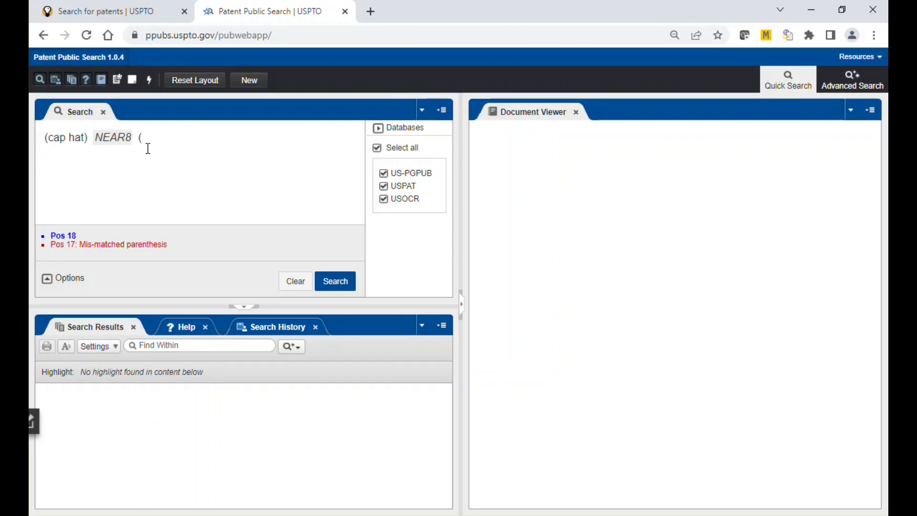
pyautogui.write('head)')
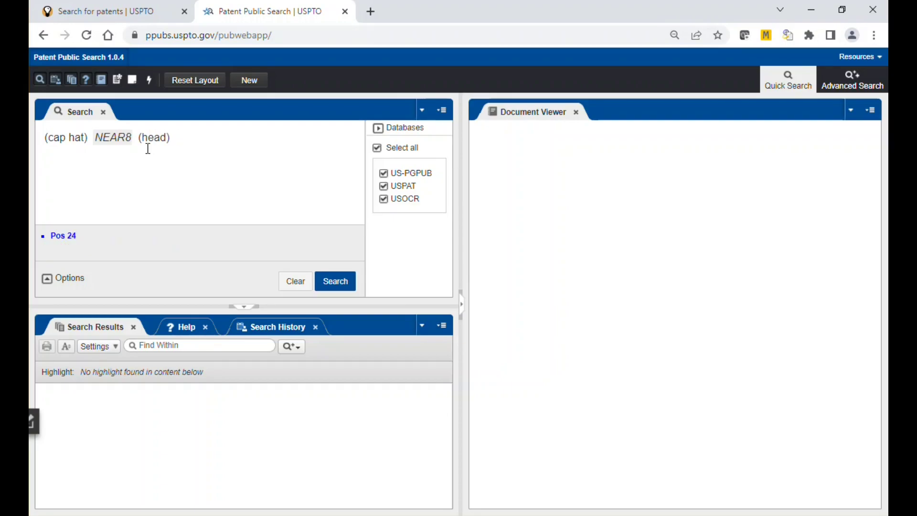
pyautogui.write(' SAME projector')
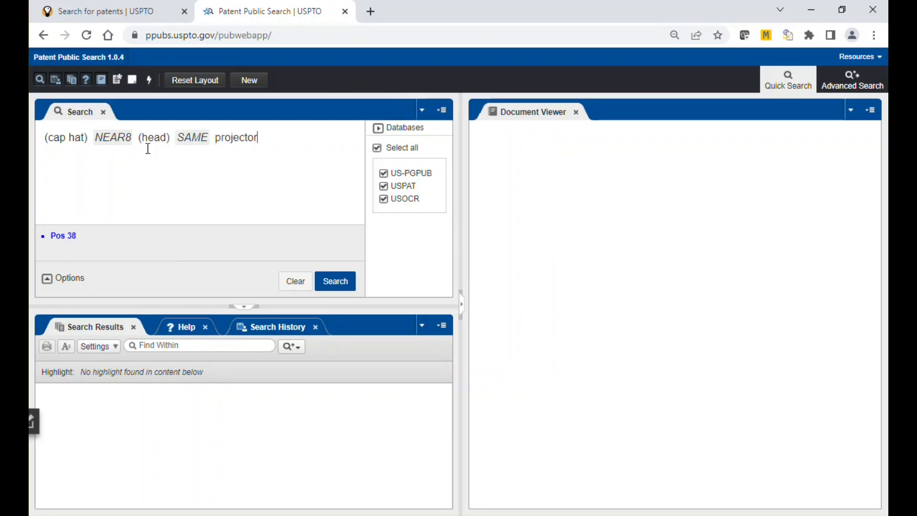
pyautogui.click(350, 290)
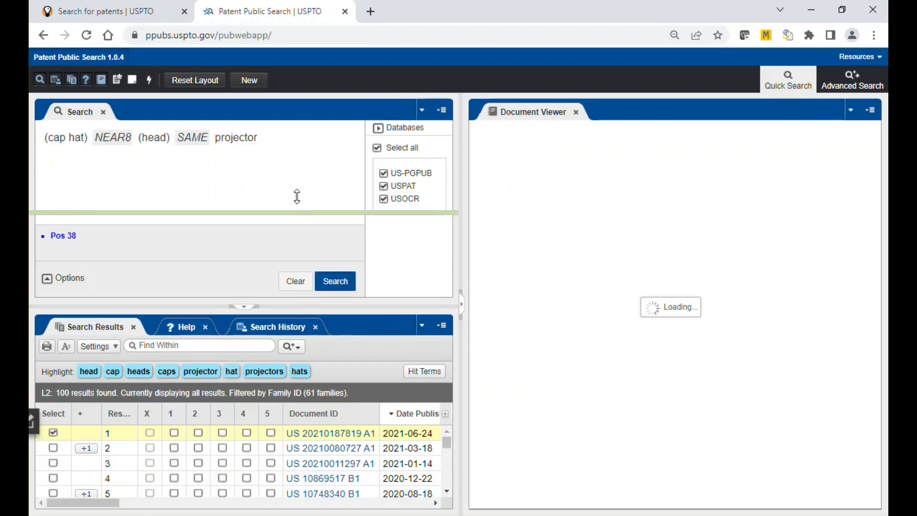
# Enlarge the results list and view result 7 as page images
pyautogui.moveTo(297, 196); pyautogui.dragTo(296, 196)
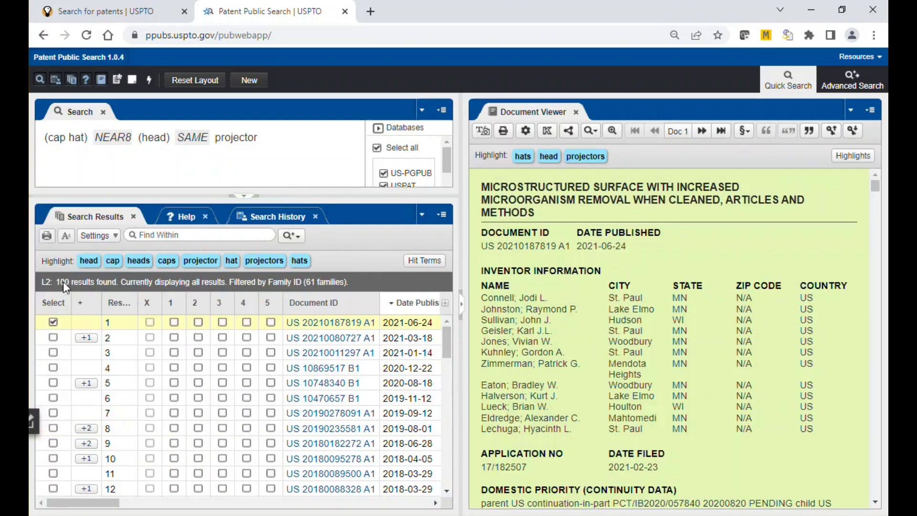
pyautogui.click(334, 416)
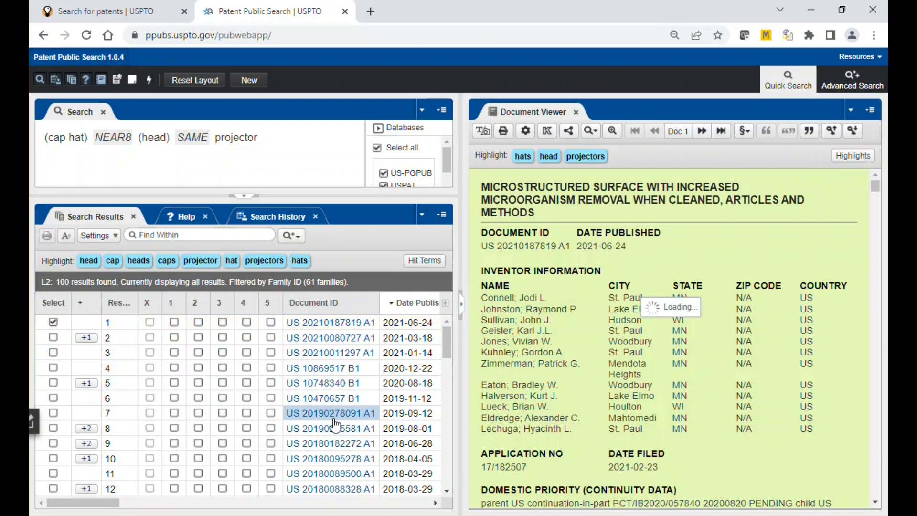
pyautogui.click(481, 133)
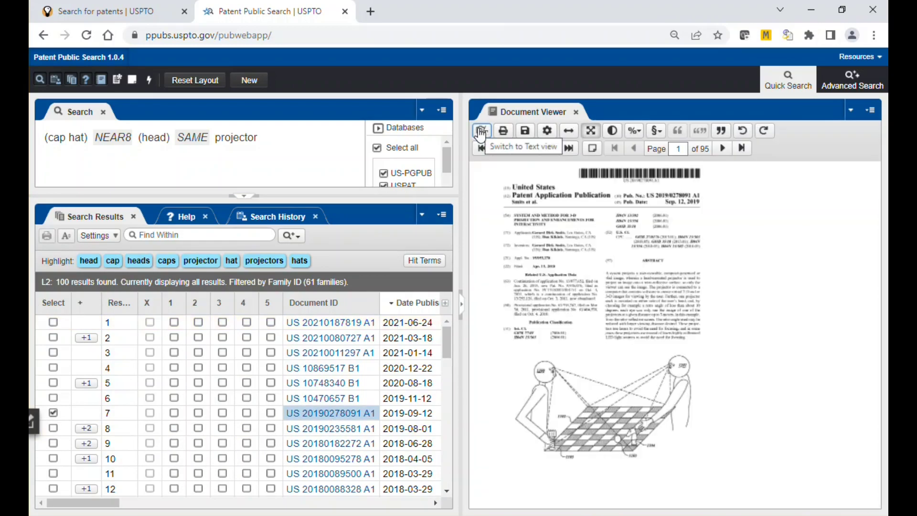
pyautogui.click(350, 432)
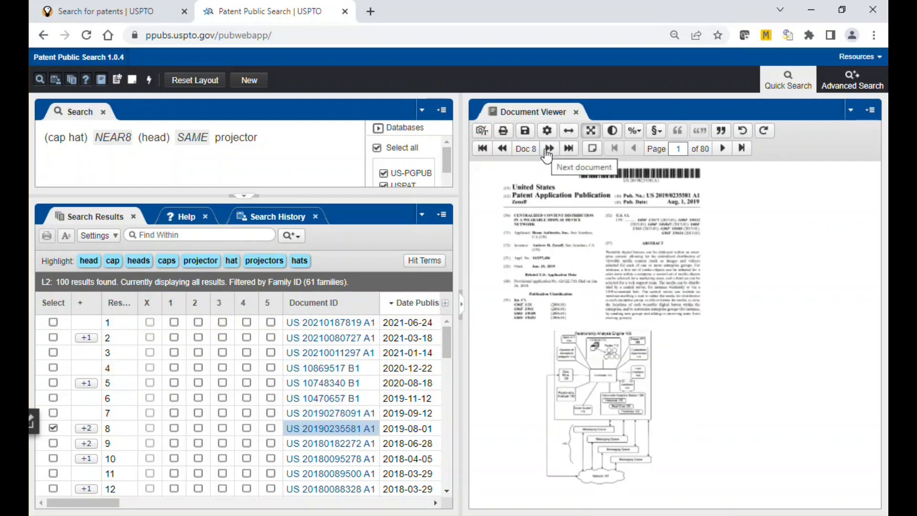
pyautogui.click(721, 154)
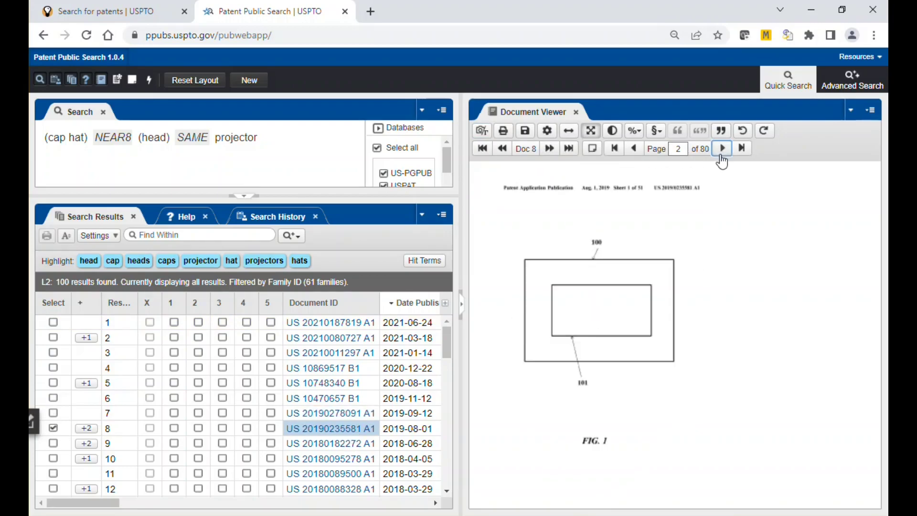
pyautogui.click(722, 150)
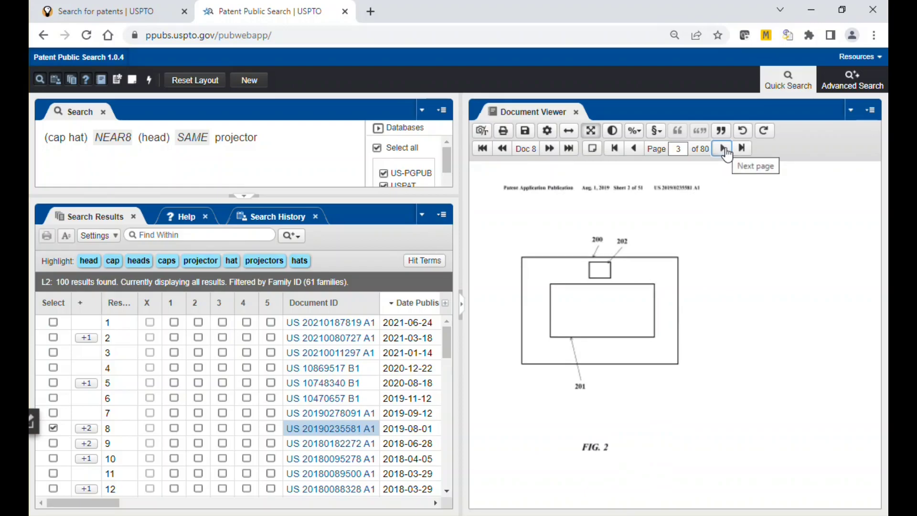
pyautogui.click(724, 151)
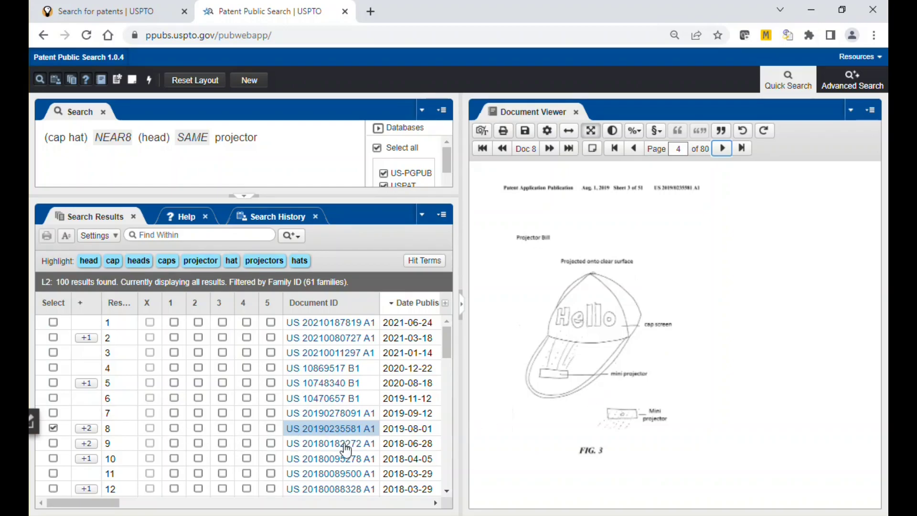
# Open PatFT Advanced Search and paste 'email and template and signature and color and font' as the query
pyautogui.click(45, 137)
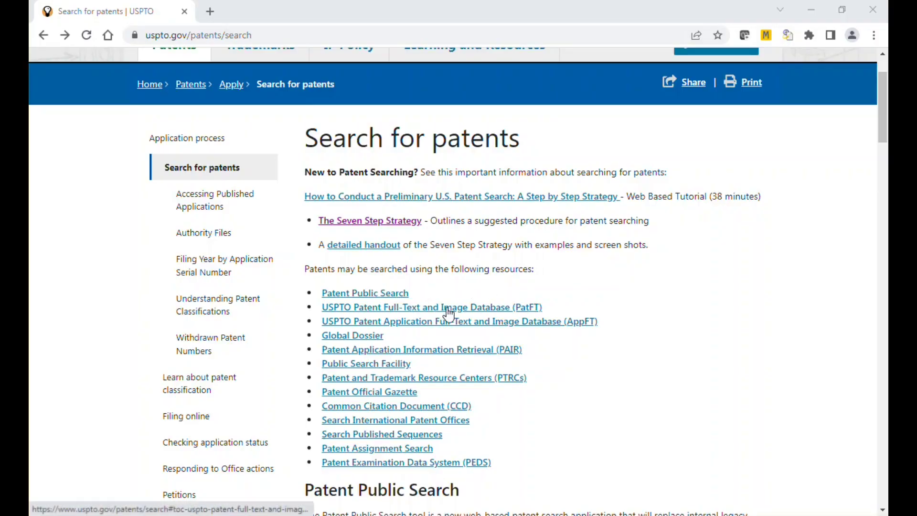
pyautogui.click(448, 311)
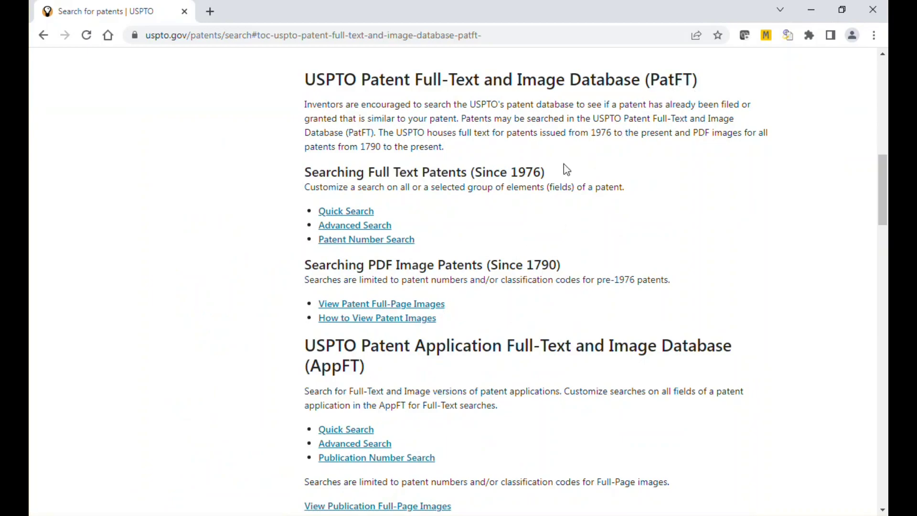
pyautogui.click(334, 226)
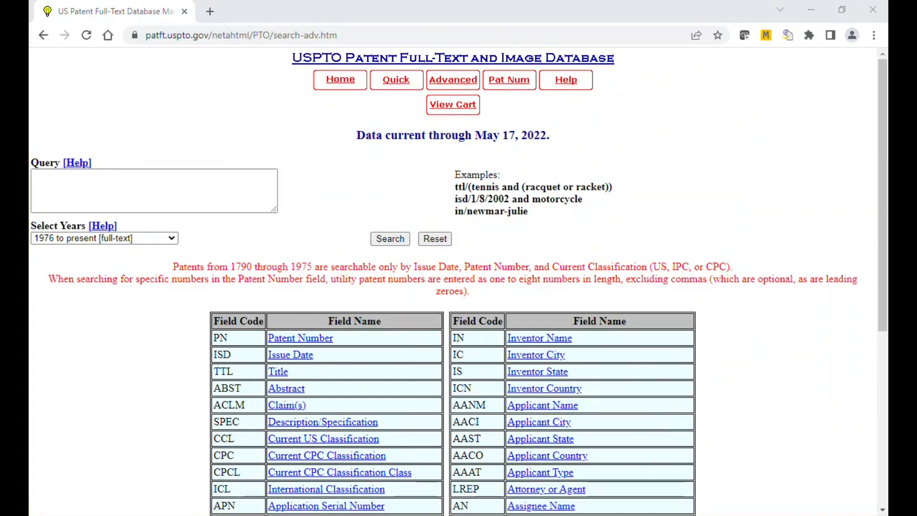
pyautogui.click(78, 163)
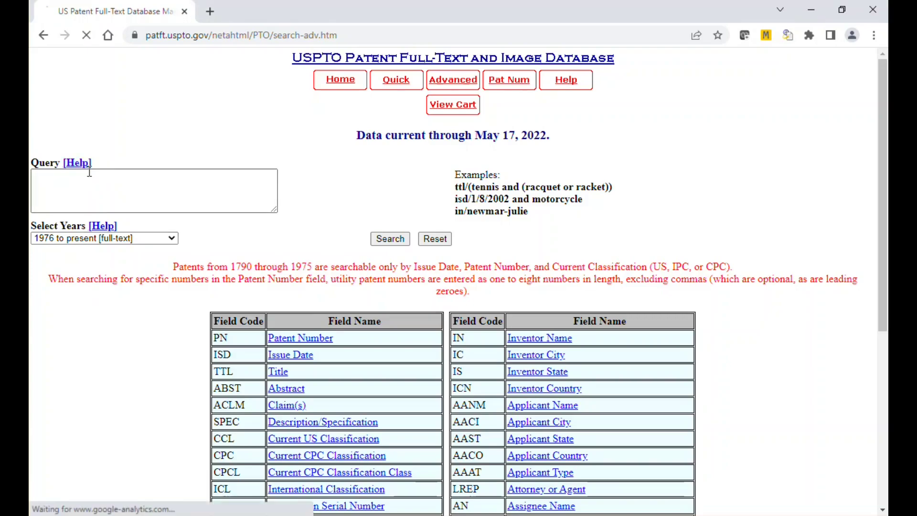
pyautogui.click(42, 36)
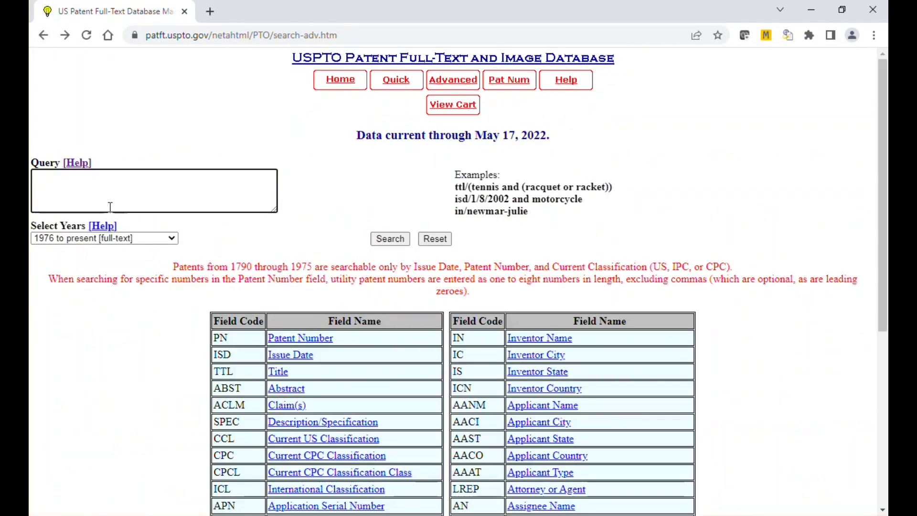
pyautogui.write('email and template and signature and color and font')
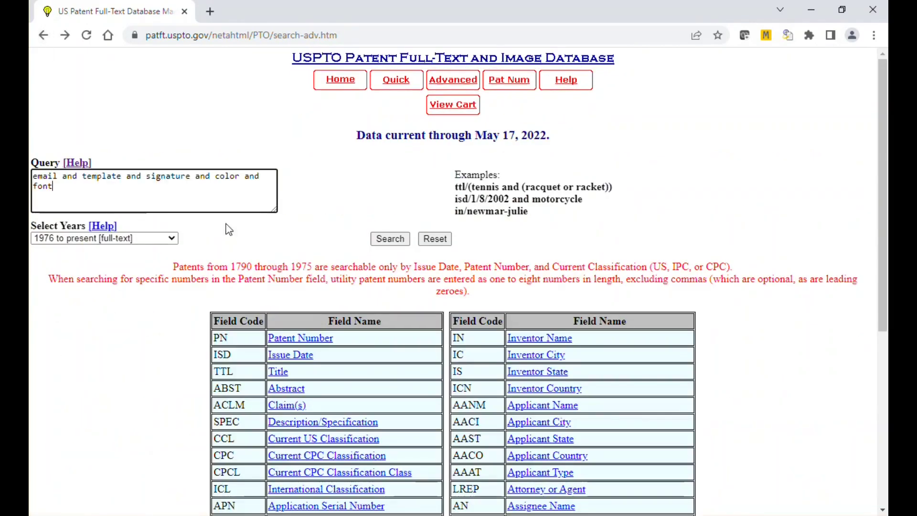
# Run the PatFT query and review the 868 hits in the PAT. NO. list
pyautogui.click(393, 243)
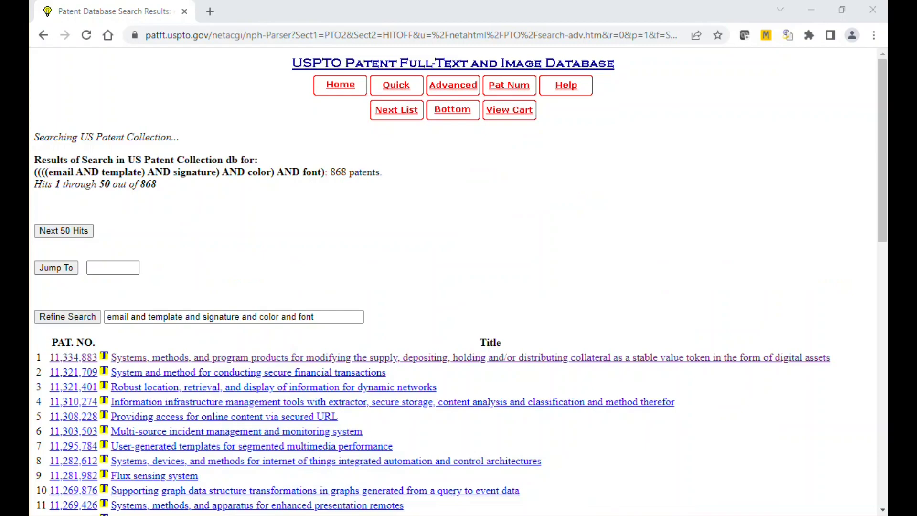
pyautogui.moveTo(160, 185); pyautogui.dragTo(66, 183)
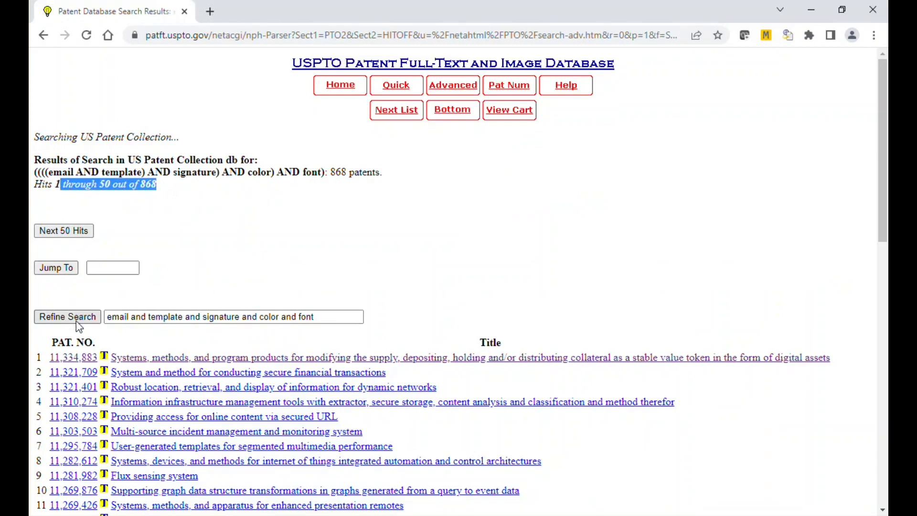
pyautogui.moveTo(50, 342); pyautogui.dragTo(121, 343)
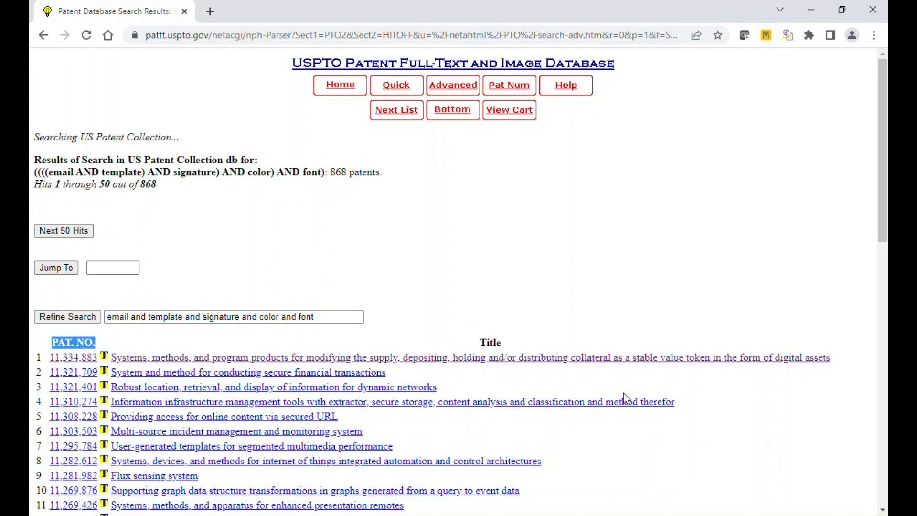
pyautogui.scroll(-2, 525, 459)
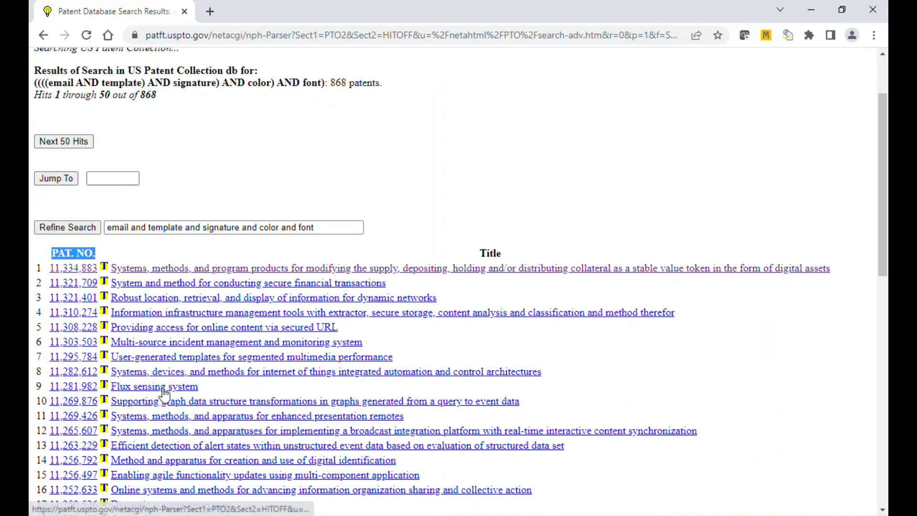
# Open result 9, patent 11,281,982 Flux sensing system, and review its title, inventor and filing details
pyautogui.middleClick(162, 390)
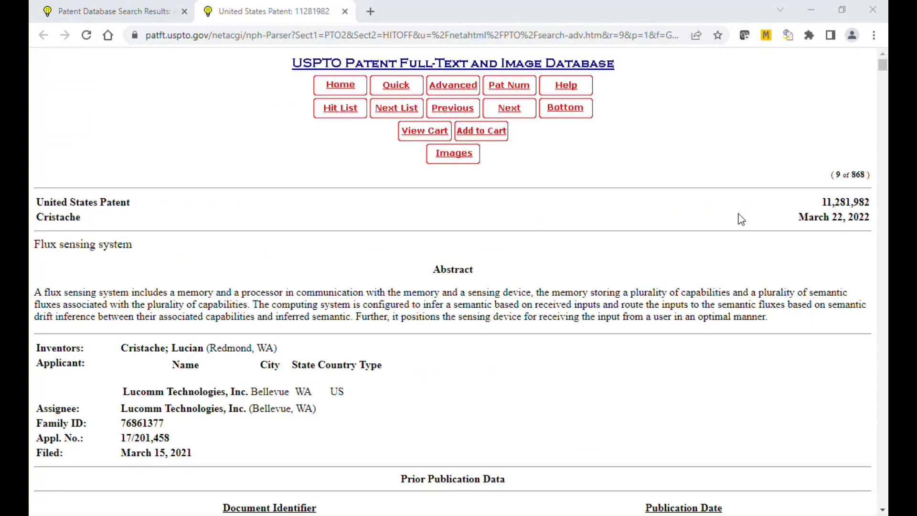
pyautogui.scroll(-2, 740, 219)
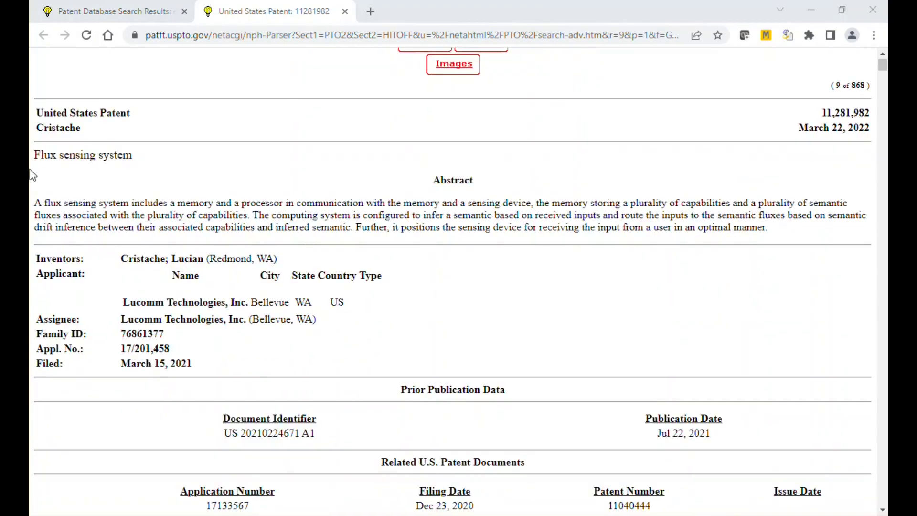
pyautogui.moveTo(40, 156); pyautogui.dragTo(127, 156)
pyautogui.click(458, 180)
pyautogui.moveTo(72, 215); pyautogui.dragTo(29, 269)
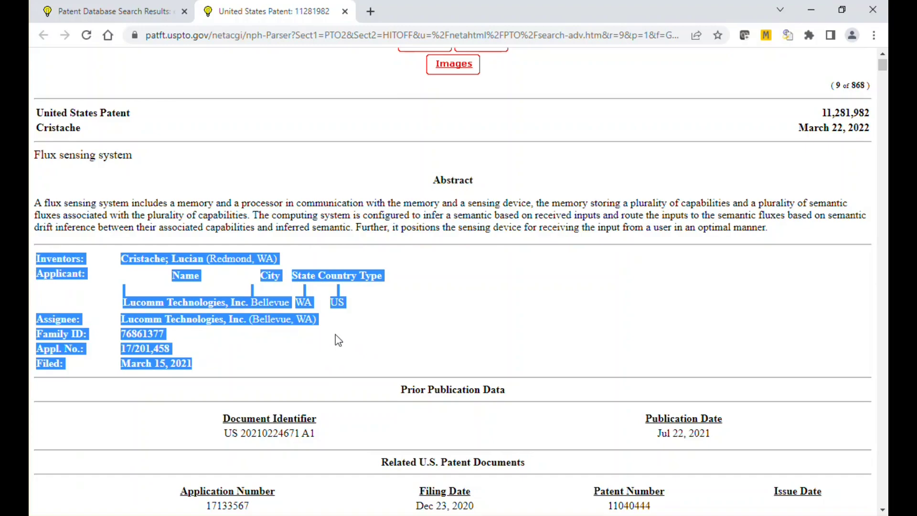
pyautogui.scroll(-10, 338, 340)
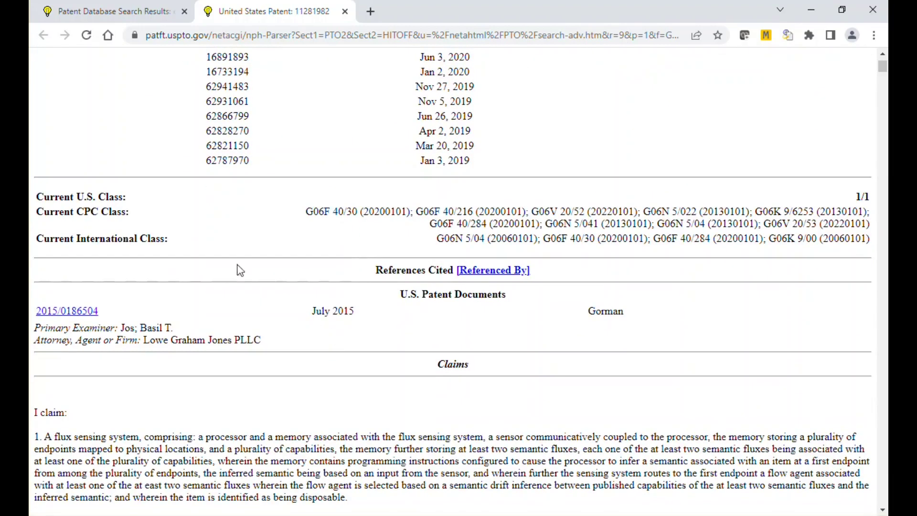
pyautogui.scroll(-5, 225, 254)
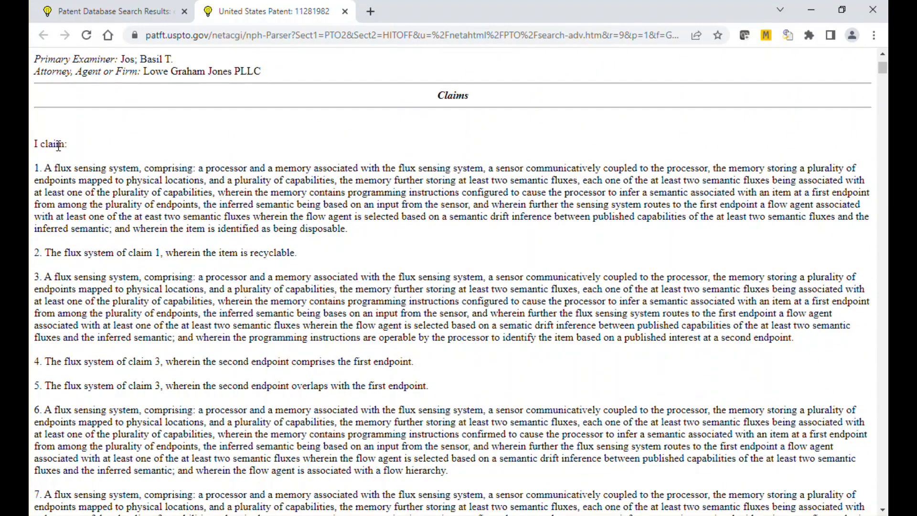
# Read through the patent's claims and remaining text
pyautogui.tripleClick(59, 146)
pyautogui.scroll(-17, 287, 276)
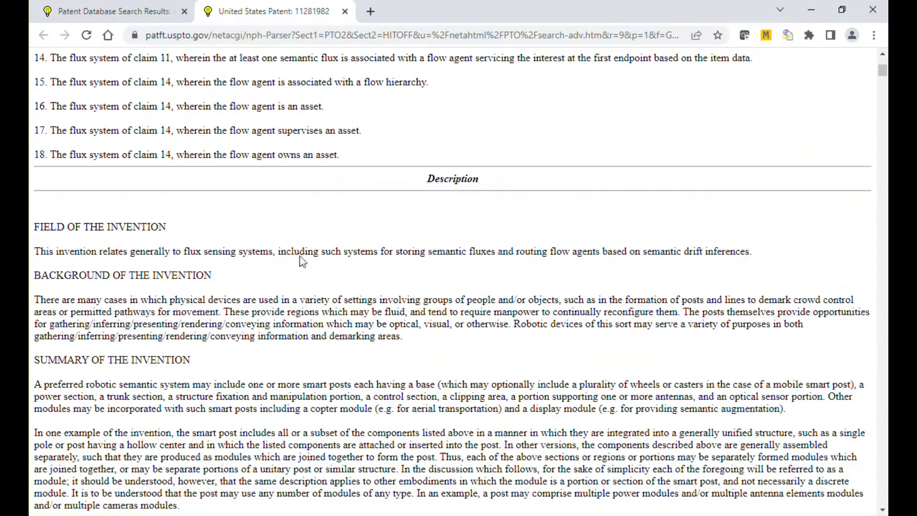
pyautogui.moveTo(99, 248); pyautogui.dragTo(344, 407)
pyautogui.scroll(-10, 345, 407)
pyautogui.scroll(-10, 345, 406)
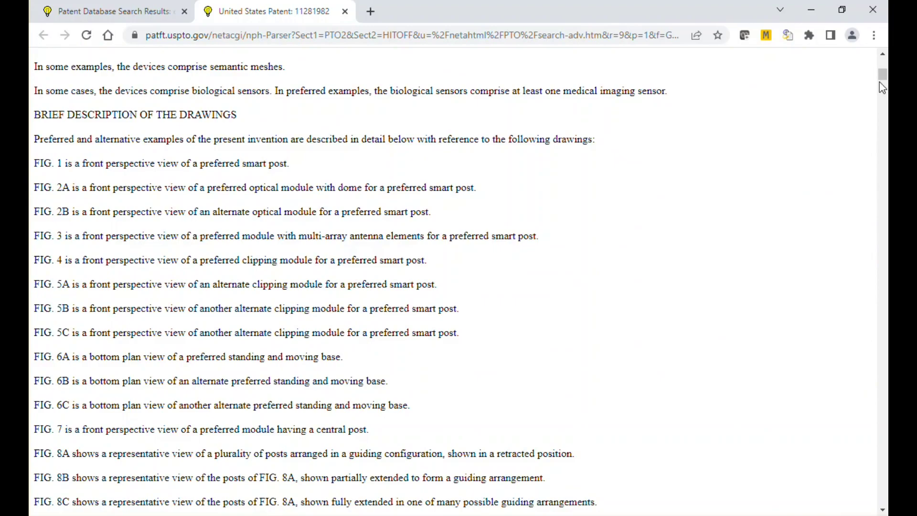
pyautogui.moveTo(879, 82); pyautogui.dragTo(882, 498)
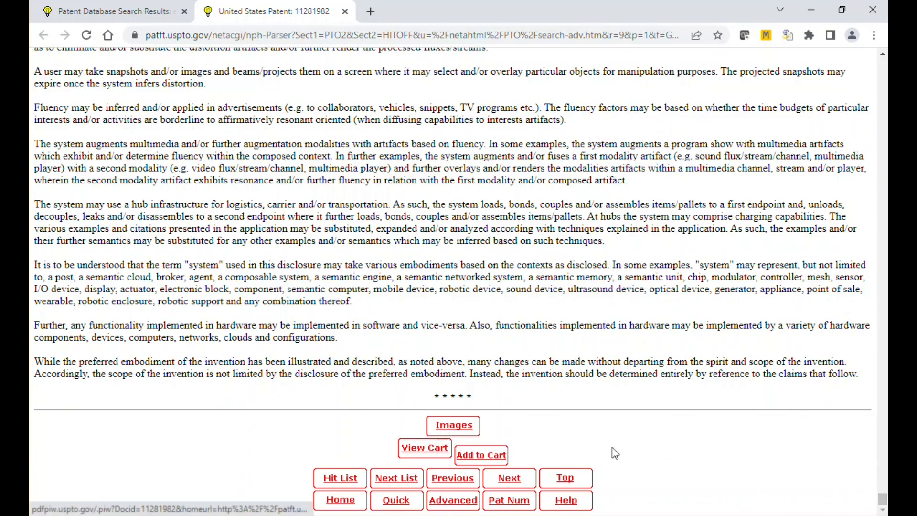
pyautogui.moveTo(882, 499); pyautogui.dragTo(882, 62)
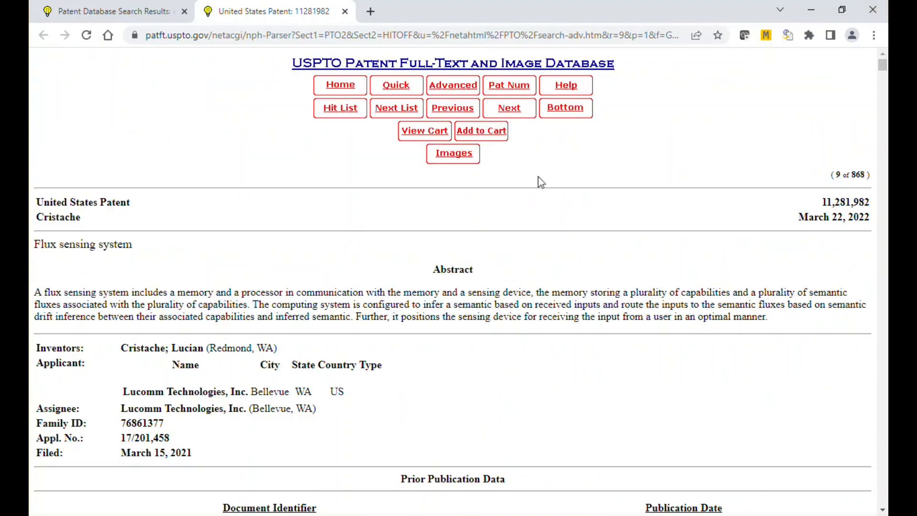
# Close the patent tab and return to the advanced search form
pyautogui.click(344, 12)
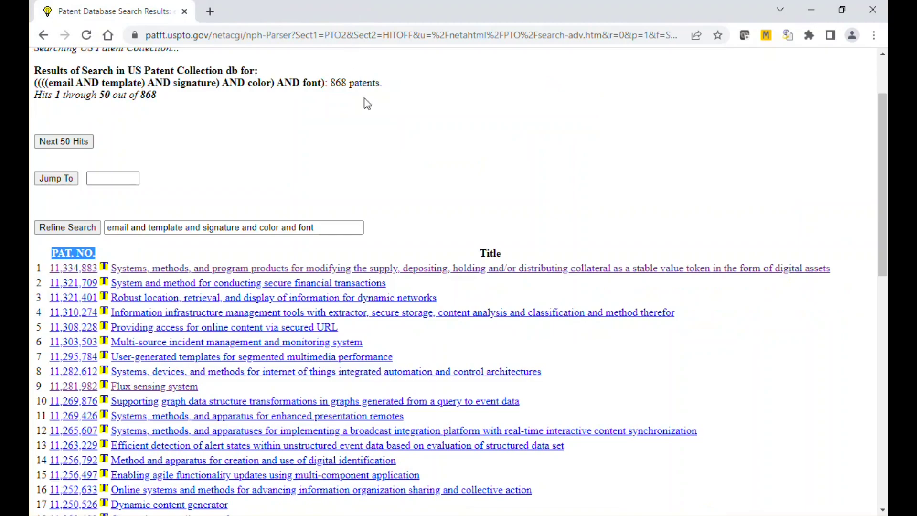
pyautogui.scroll(2, 396, 175)
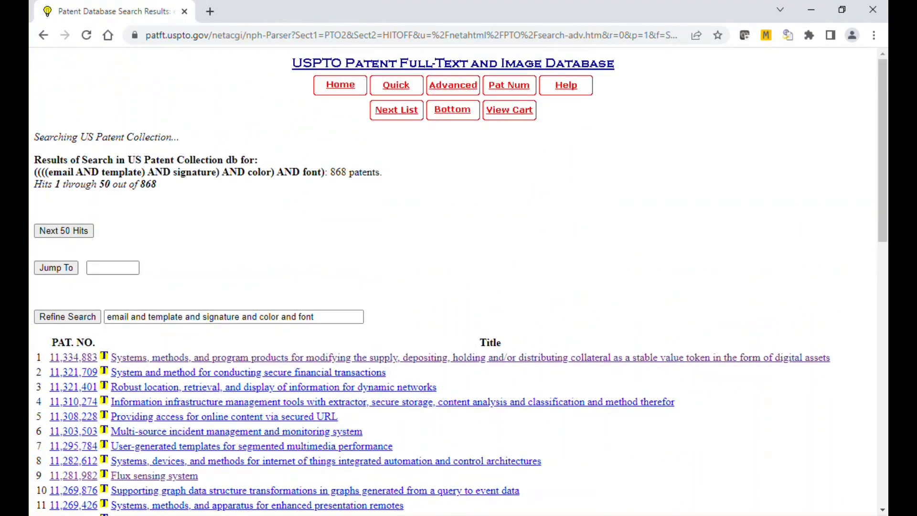
pyautogui.click(43, 35)
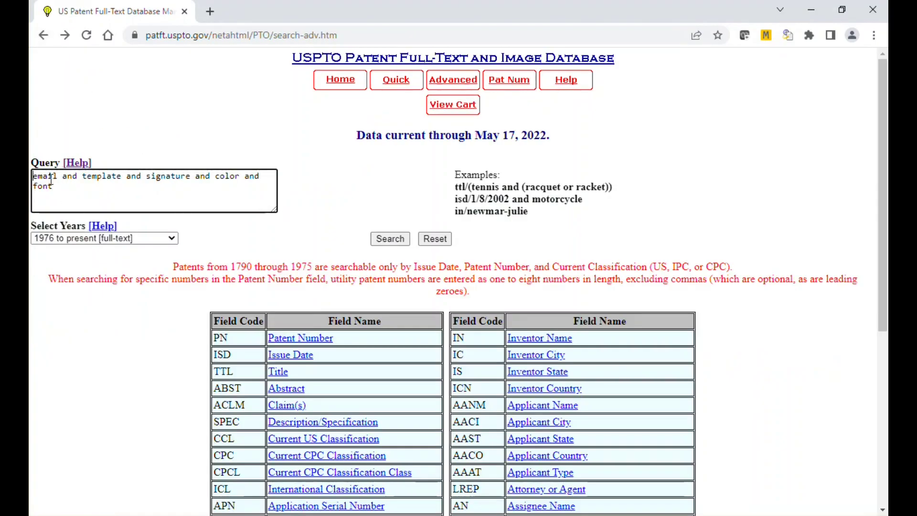
# Search 'ttl/(email and template) and signature and color and font', which finds 0 patents
pyautogui.write('ttl/(')
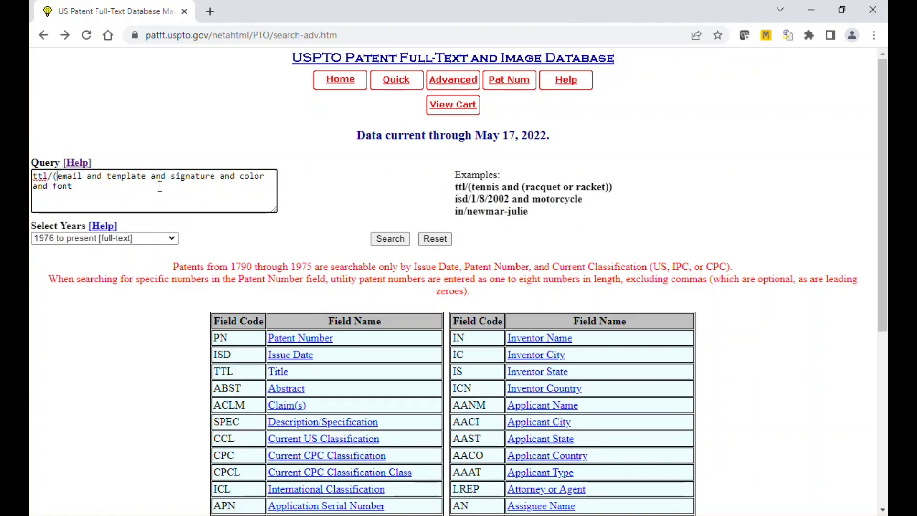
pyautogui.click(149, 181)
pyautogui.write(')')
pyautogui.click(399, 240)
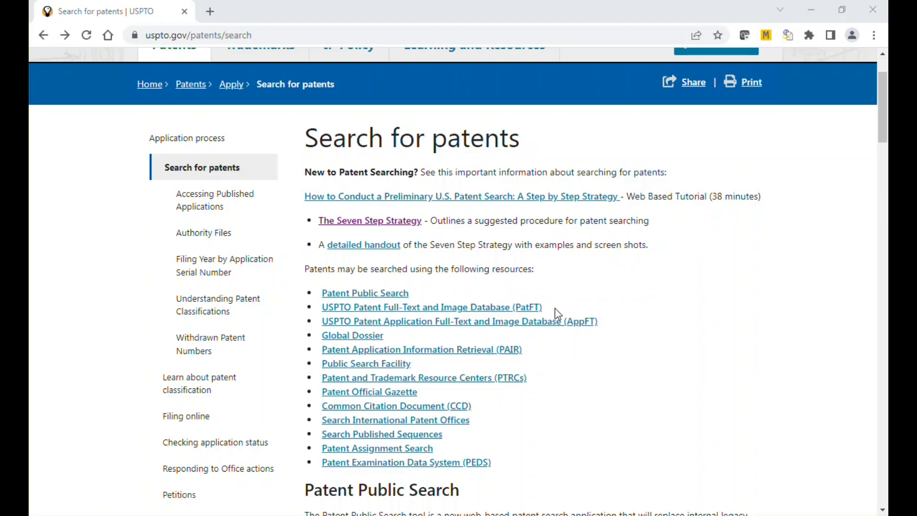
# Open the PatFT database section in a second tab and scroll down to the AppFT links
pyautogui.moveTo(556, 310); pyautogui.dragTo(319, 293)
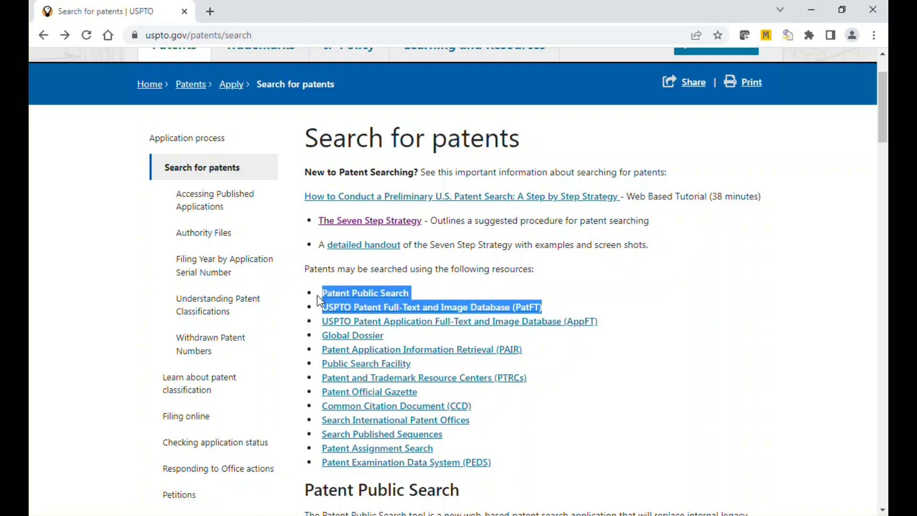
pyautogui.click(596, 308)
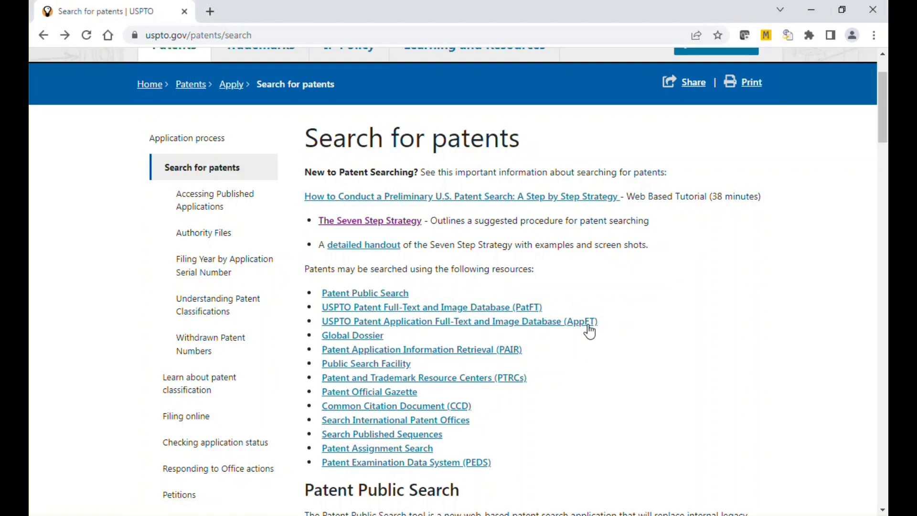
pyautogui.click(535, 308)
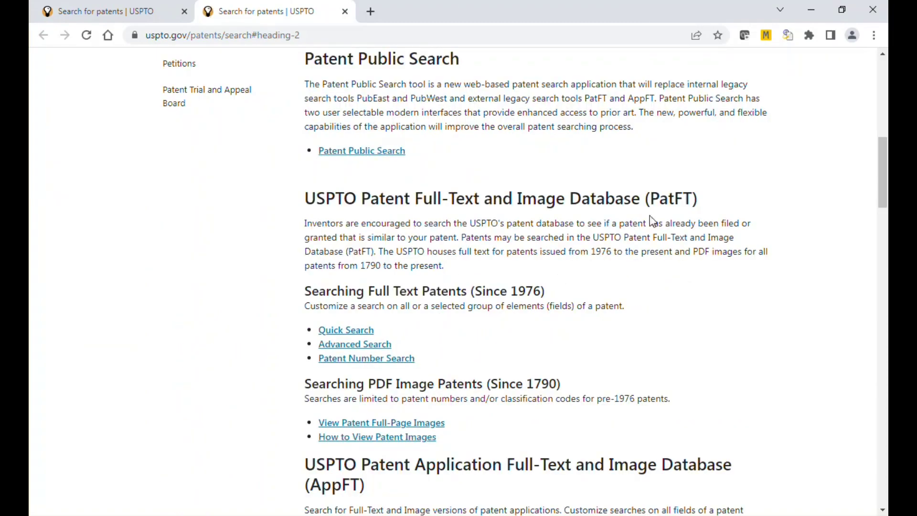
pyautogui.moveTo(676, 198); pyautogui.dragTo(631, 197)
pyautogui.scroll(-3, 552, 328)
pyautogui.moveTo(322, 310); pyautogui.dragTo(298, 317)
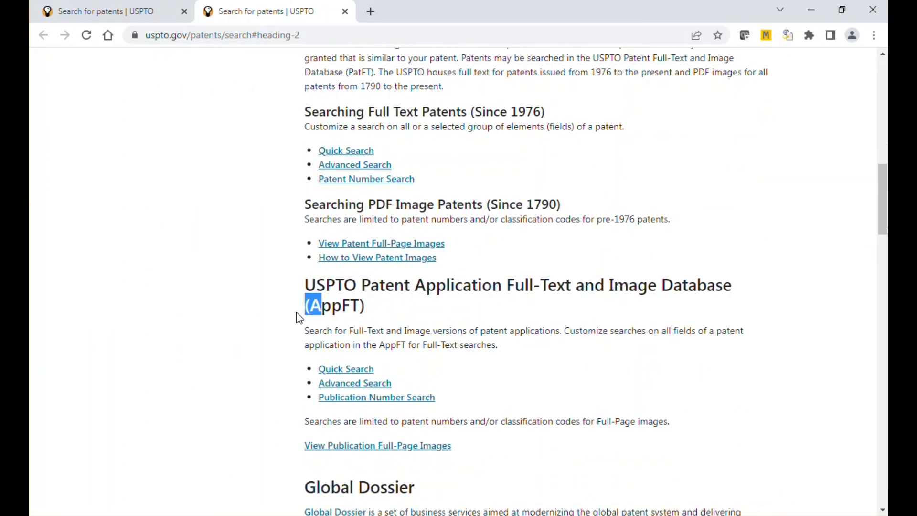
# Run an AppFT quick search for email AND template across All Fields
pyautogui.click(359, 374)
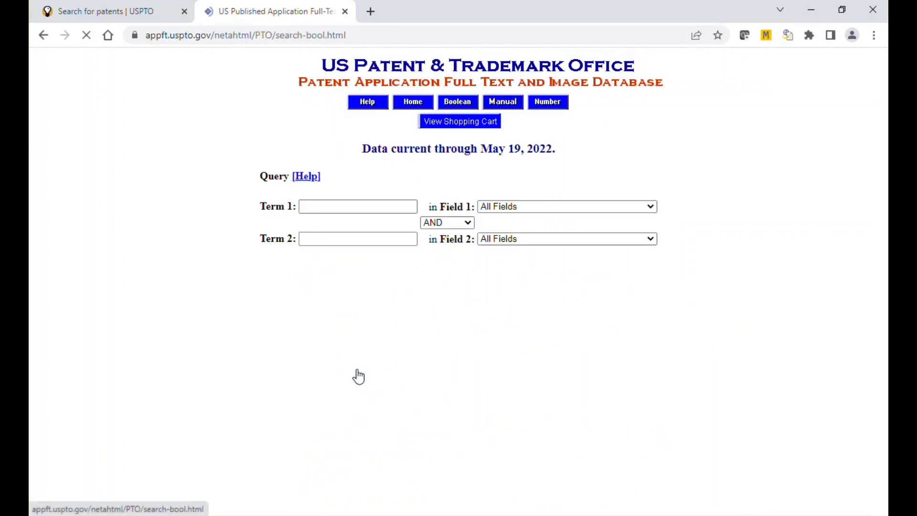
pyautogui.click(328, 210)
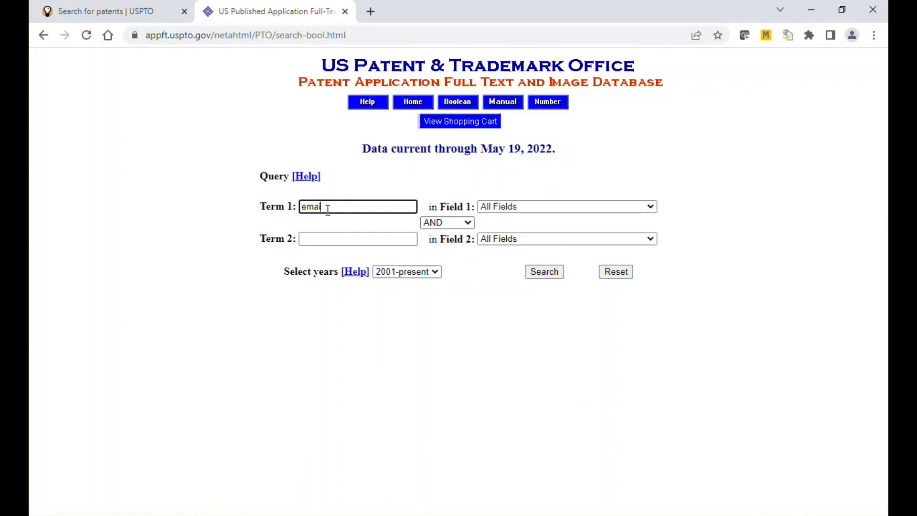
pyautogui.press('Tab')
pyautogui.press('Tab')
pyautogui.press('Tab')
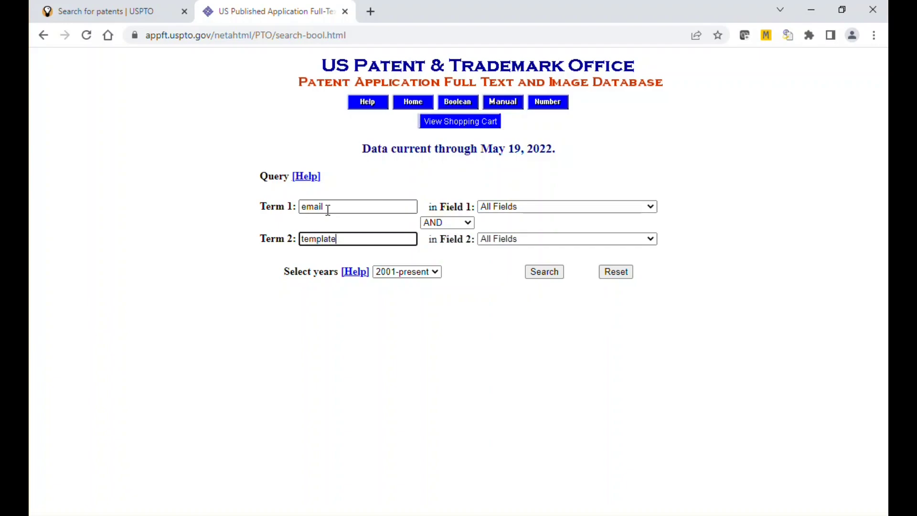
pyautogui.click(444, 223)
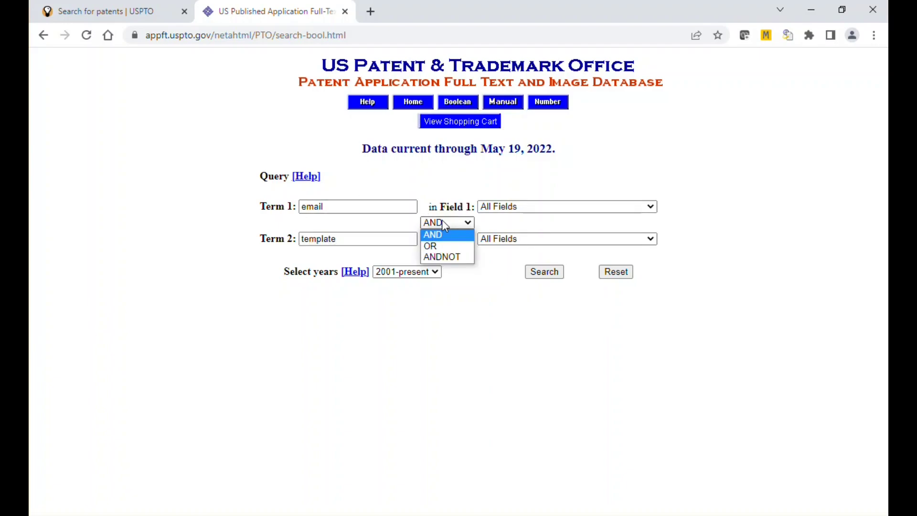
pyautogui.click(475, 296)
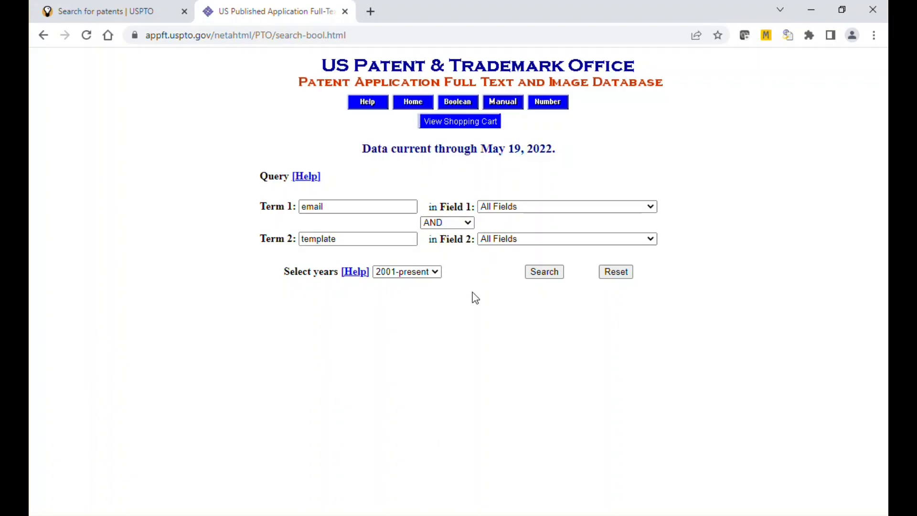
pyautogui.click(510, 206)
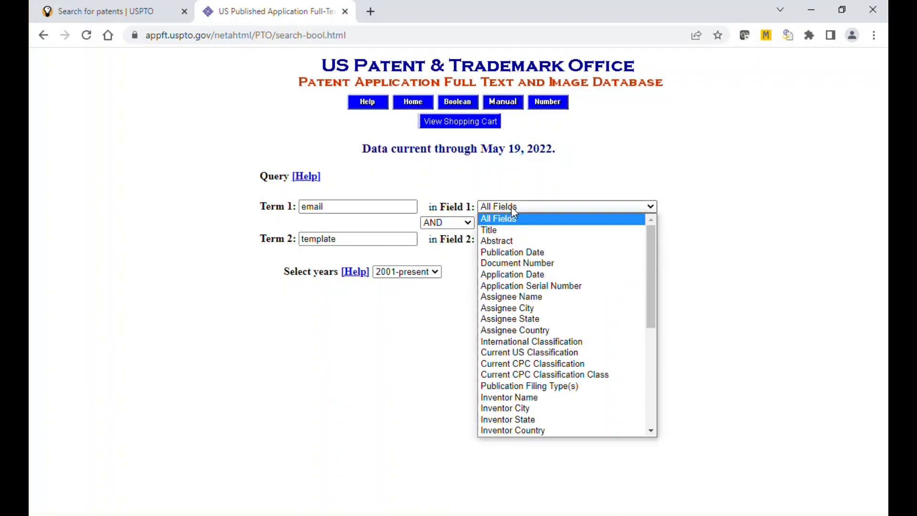
pyautogui.click(382, 379)
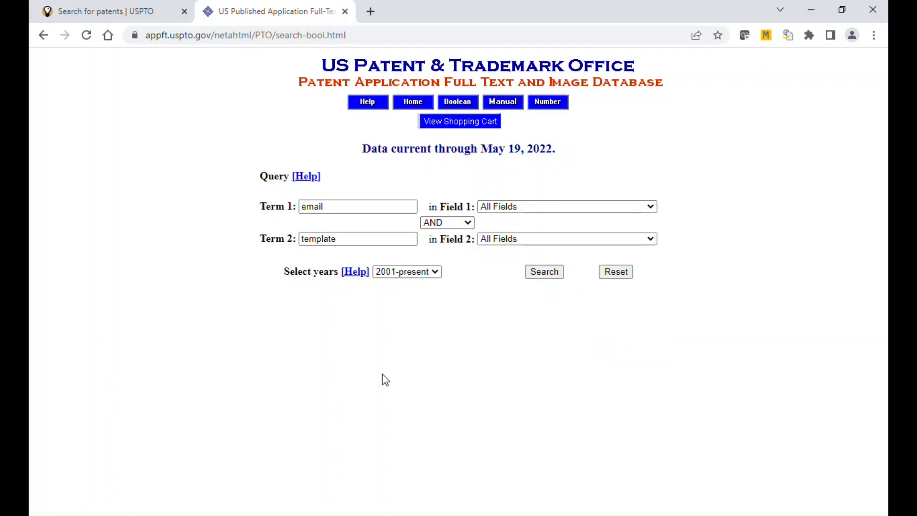
pyautogui.click(543, 280)
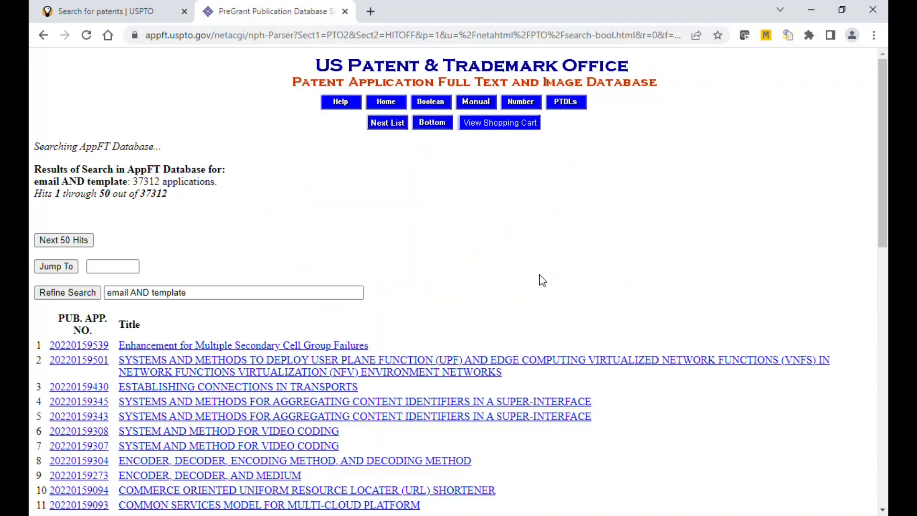
# Review the 37312 application hits, then go back to the query form
pyautogui.moveTo(170, 196); pyautogui.dragTo(46, 197)
pyautogui.click(205, 212)
pyautogui.moveTo(49, 317); pyautogui.dragTo(104, 336)
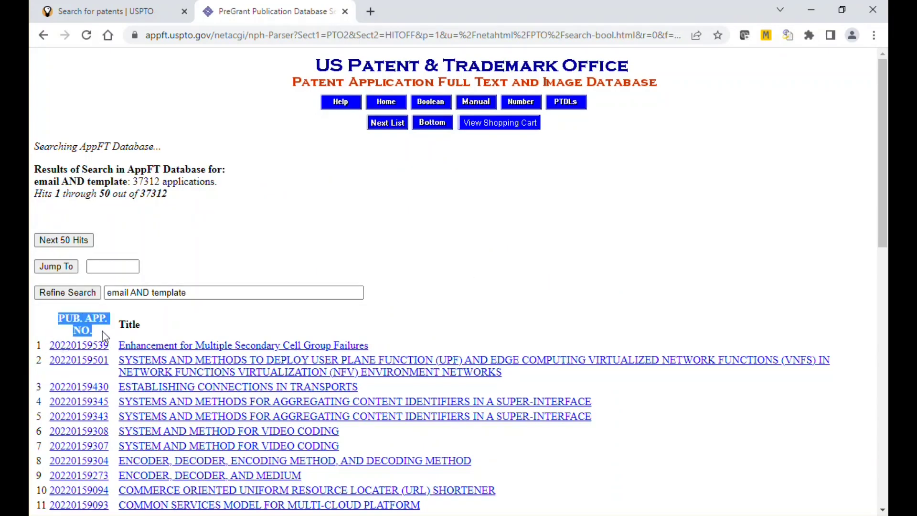
pyautogui.click(241, 328)
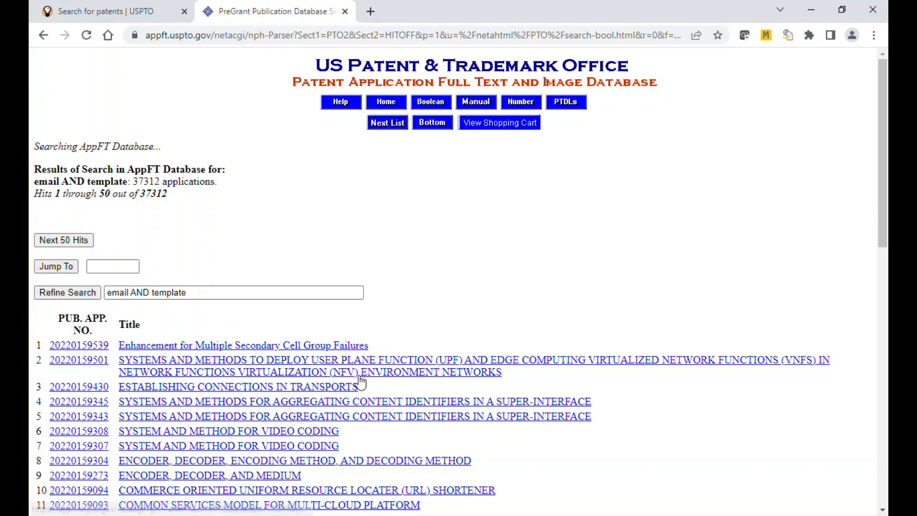
pyautogui.click(43, 35)
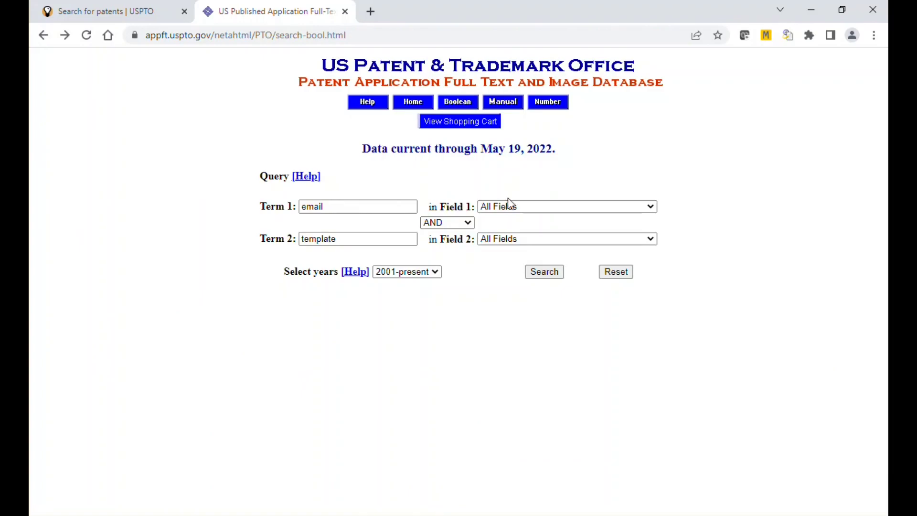
# Restrict both email and template to Title and search, finding a single hit
pyautogui.click(525, 205)
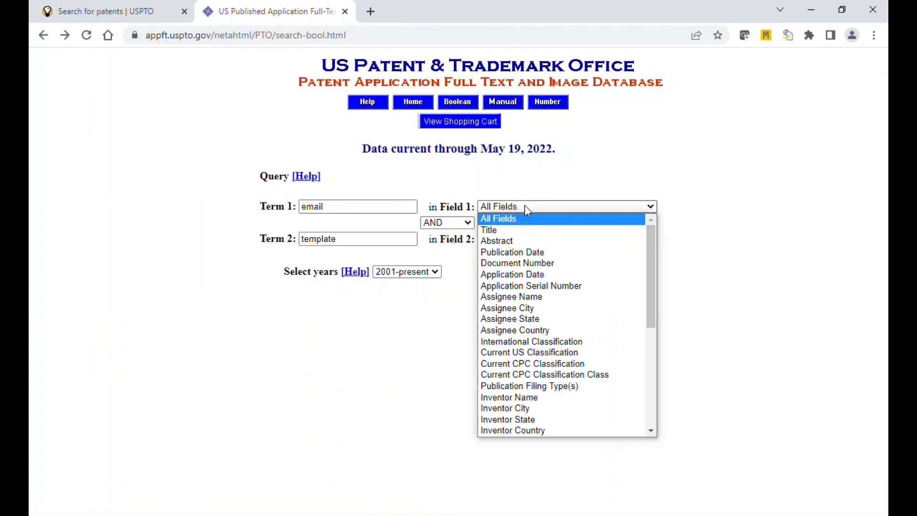
pyautogui.click(499, 230)
pyautogui.click(514, 238)
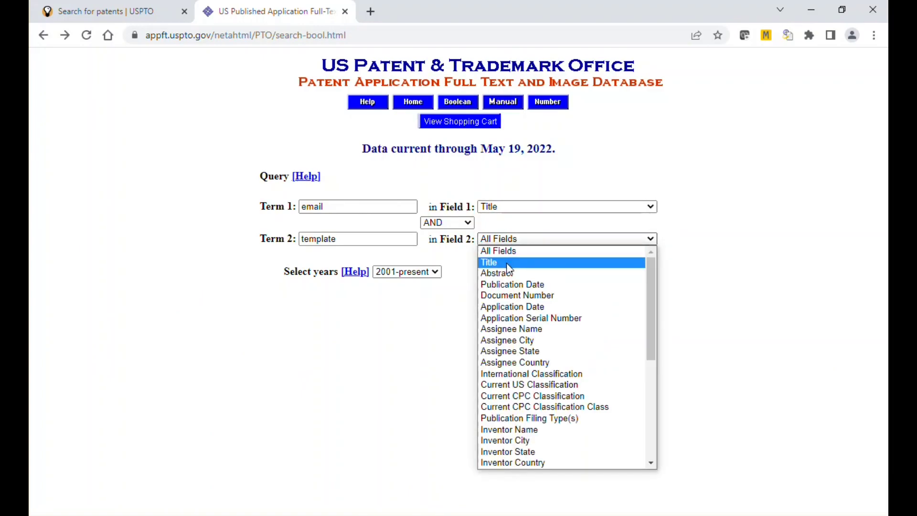
pyautogui.click(509, 267)
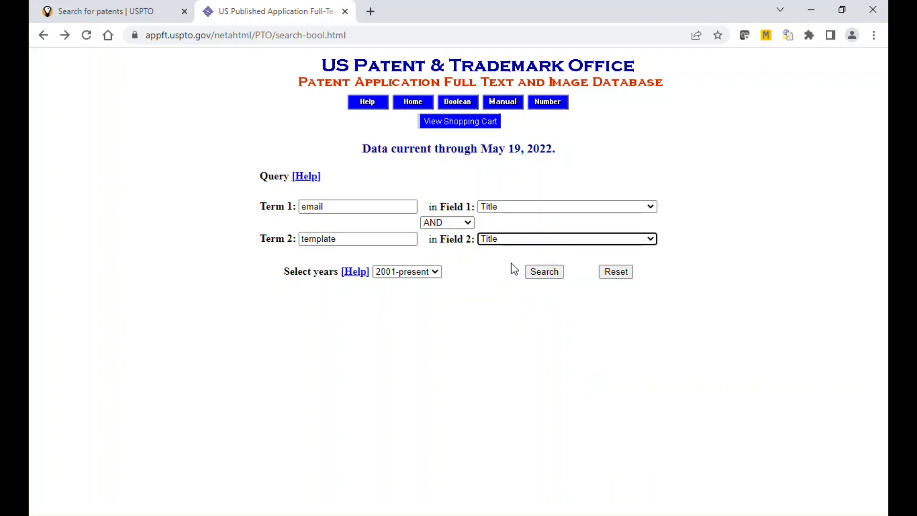
pyautogui.click(554, 276)
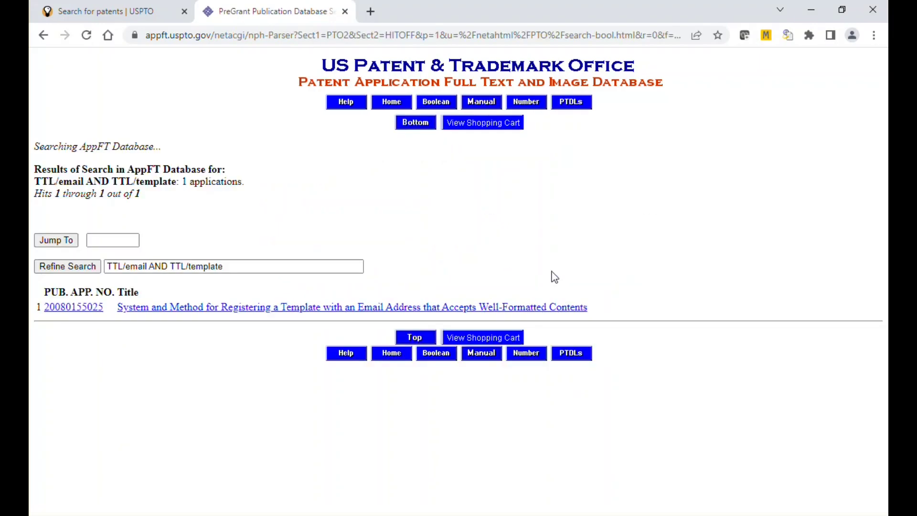
pyautogui.moveTo(42, 194); pyautogui.dragTo(160, 192)
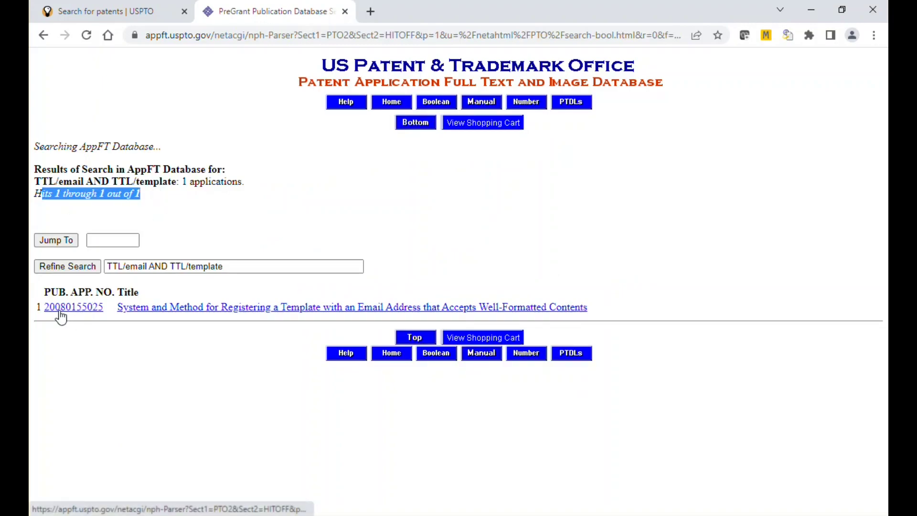
# Switch template's field to Abstract and rerun, listing 24 applications
pyautogui.click(43, 35)
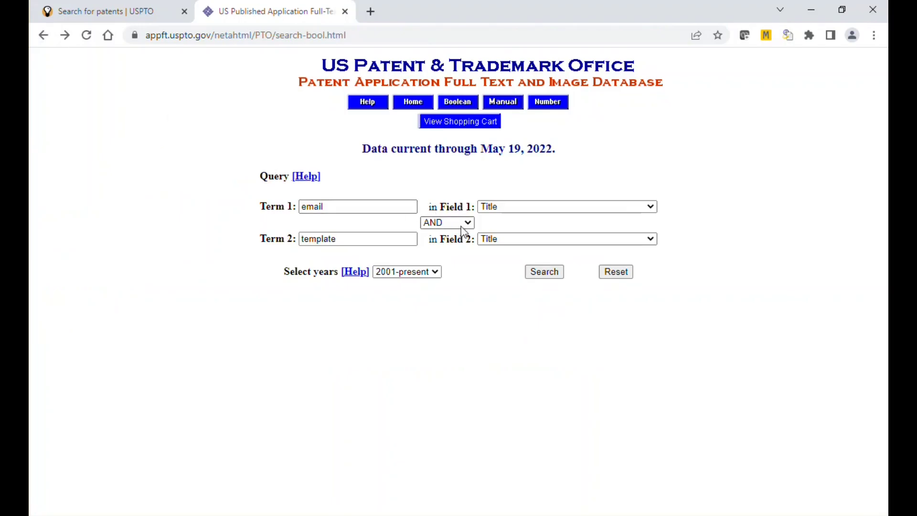
pyautogui.click(491, 246)
pyautogui.click(496, 271)
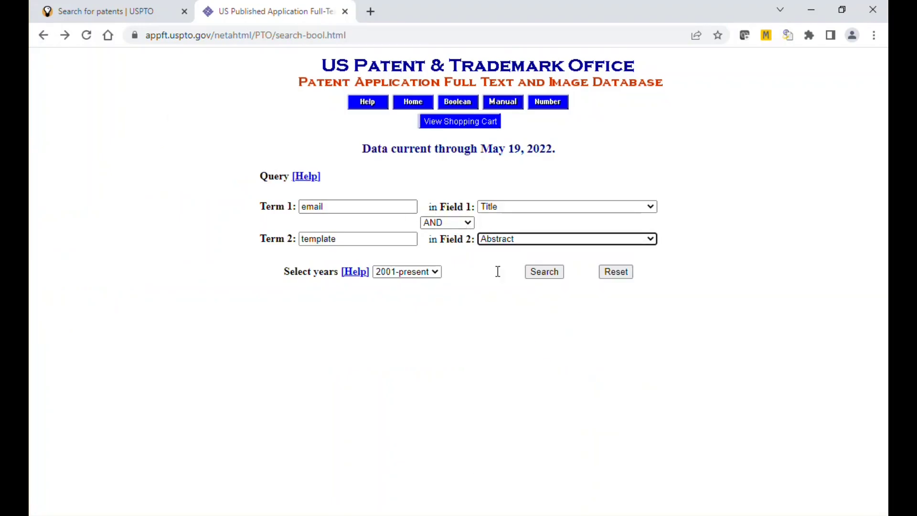
pyautogui.click(545, 278)
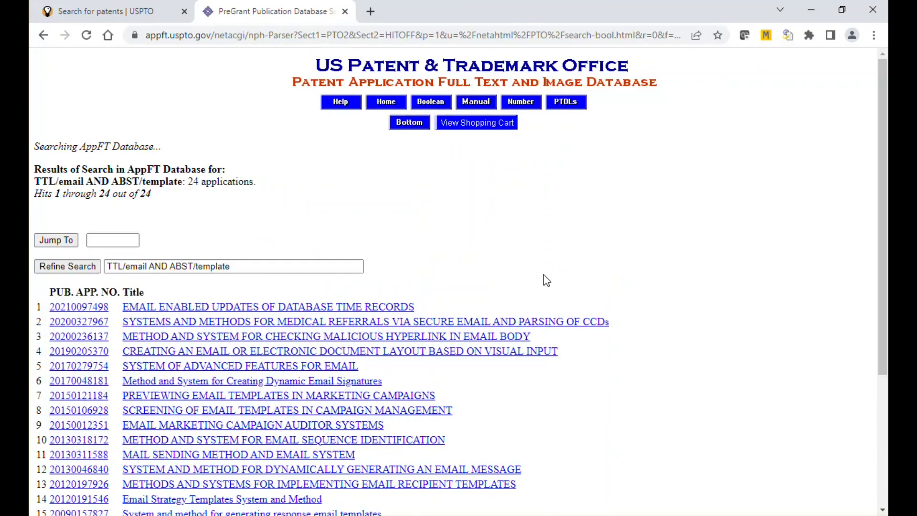
pyautogui.scroll(-2, 411, 232)
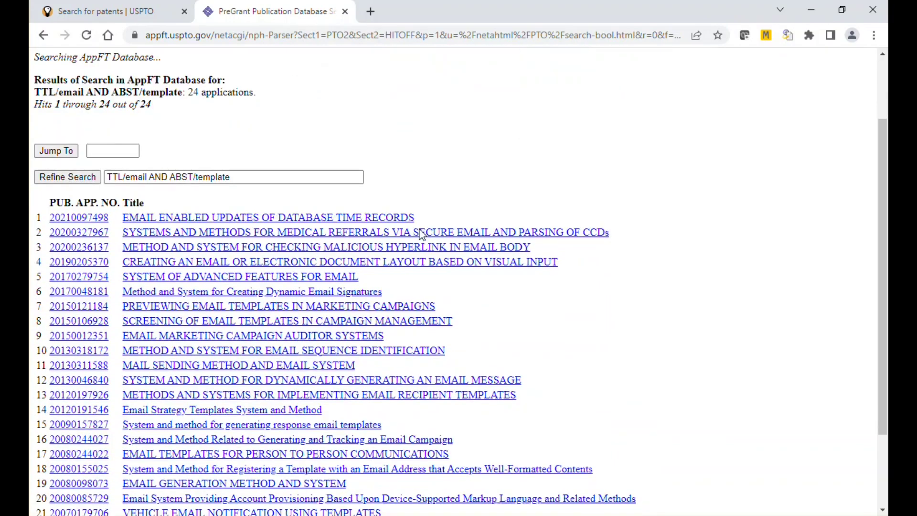
pyautogui.scroll(-2, 423, 233)
pyautogui.scroll(2, 423, 234)
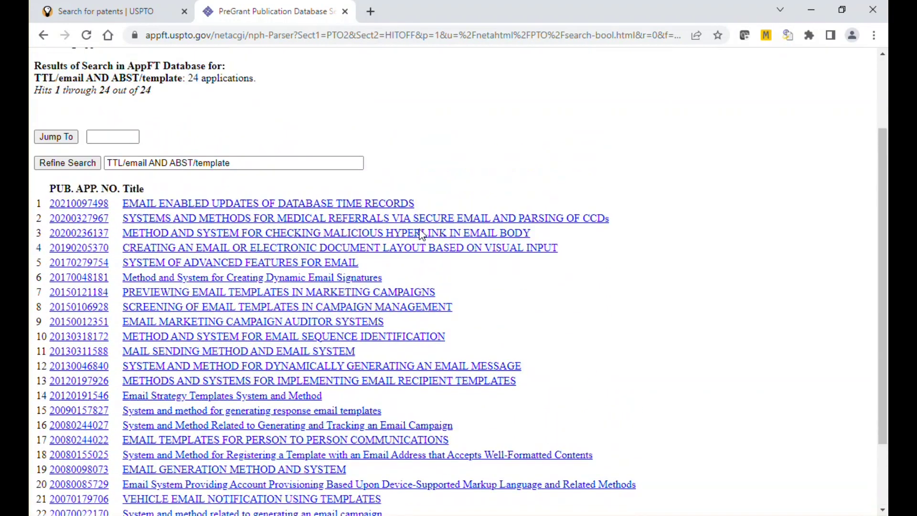
pyautogui.scroll(2, 419, 234)
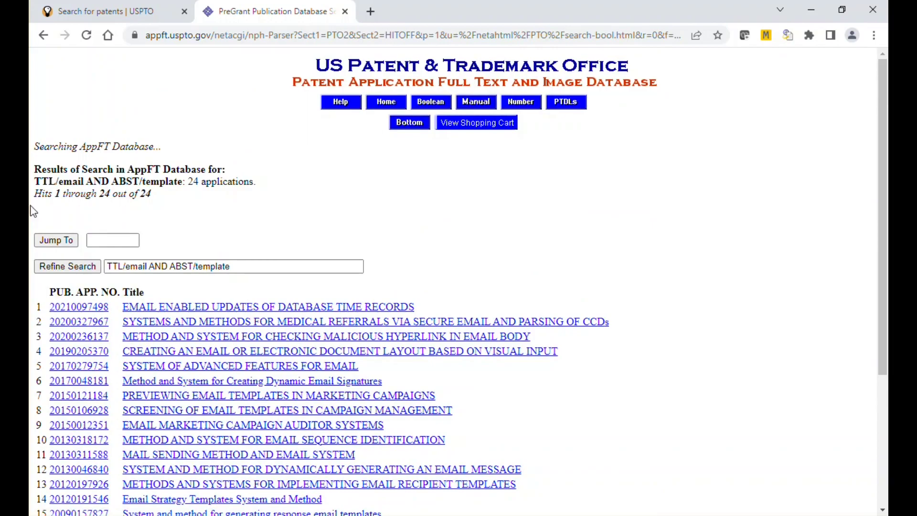
# Back on the USPTO tab, load worldwide.espacenet.com by typing espace in the address bar
pyautogui.click(117, 9)
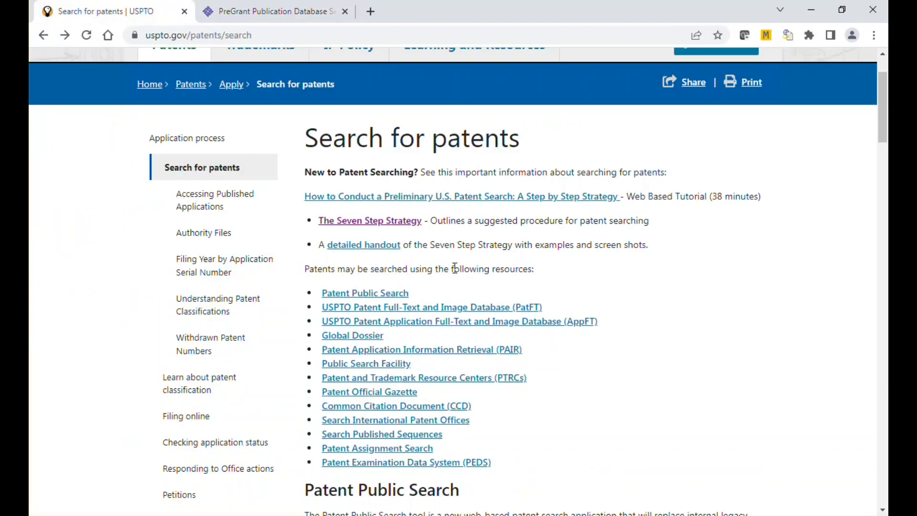
pyautogui.moveTo(606, 328); pyautogui.dragTo(319, 289)
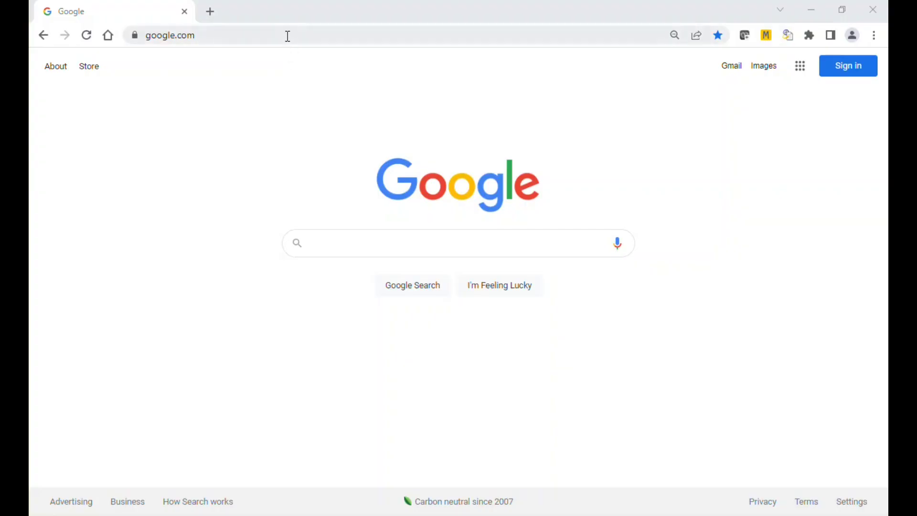
pyautogui.click(288, 35)
pyautogui.write('es')
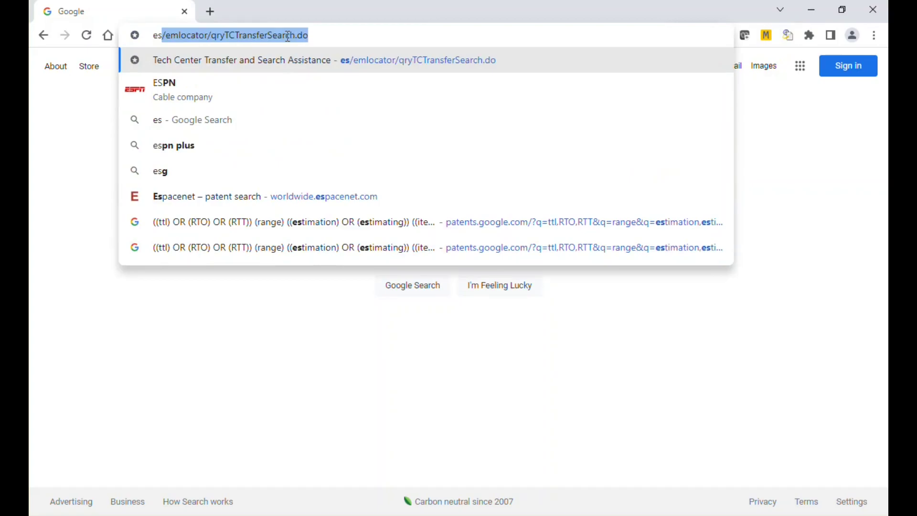
pyautogui.write('pace')
pyautogui.press('Return')
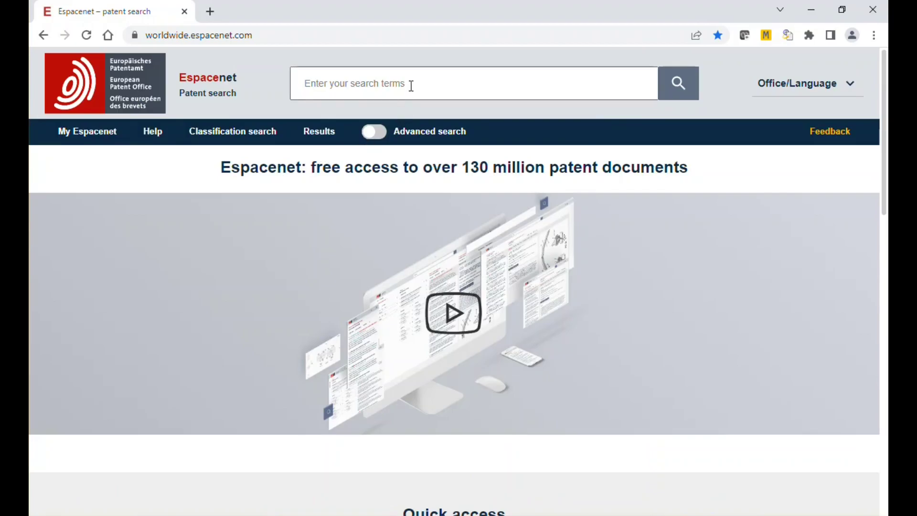
# Open Espacenet's advanced query builder and enter template and communication as the first terms
pyautogui.click(411, 84)
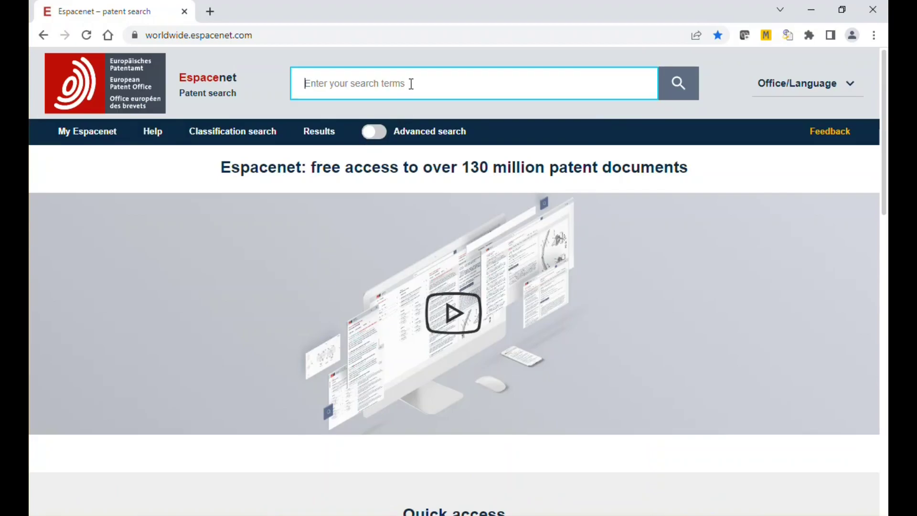
pyautogui.click(417, 139)
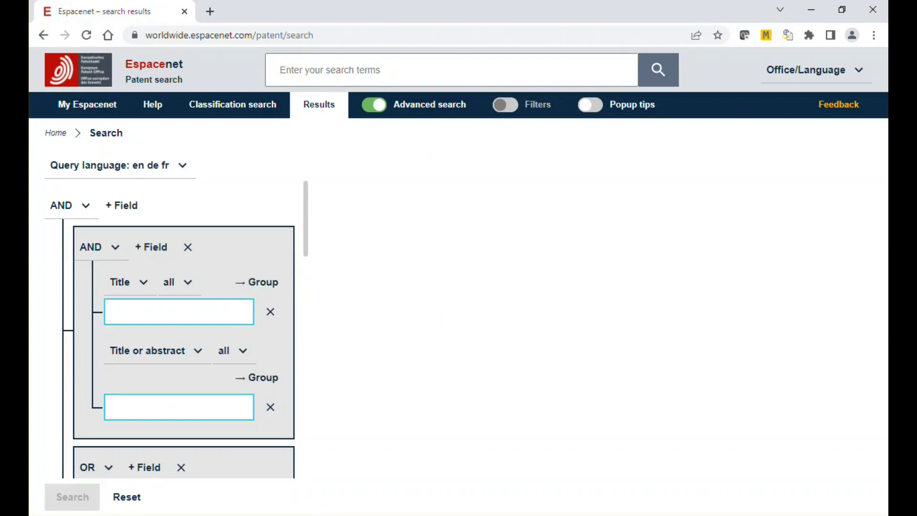
pyautogui.click(148, 307)
pyautogui.write('templa')
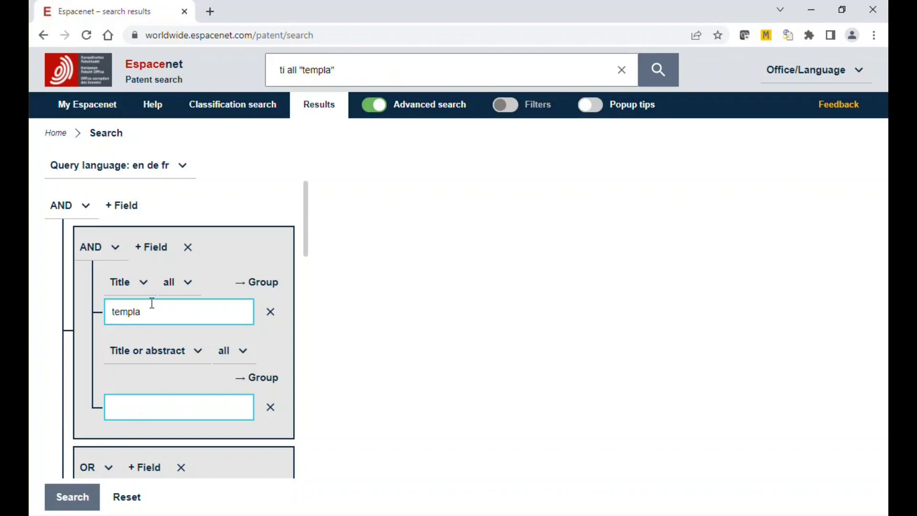
pyautogui.press('Tab')
pyautogui.press('Tab')
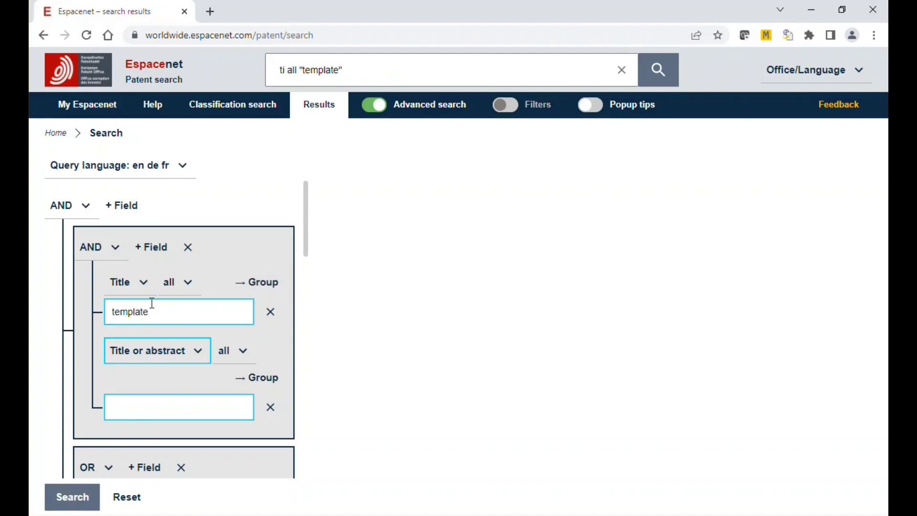
pyautogui.scroll(-2, 153, 305)
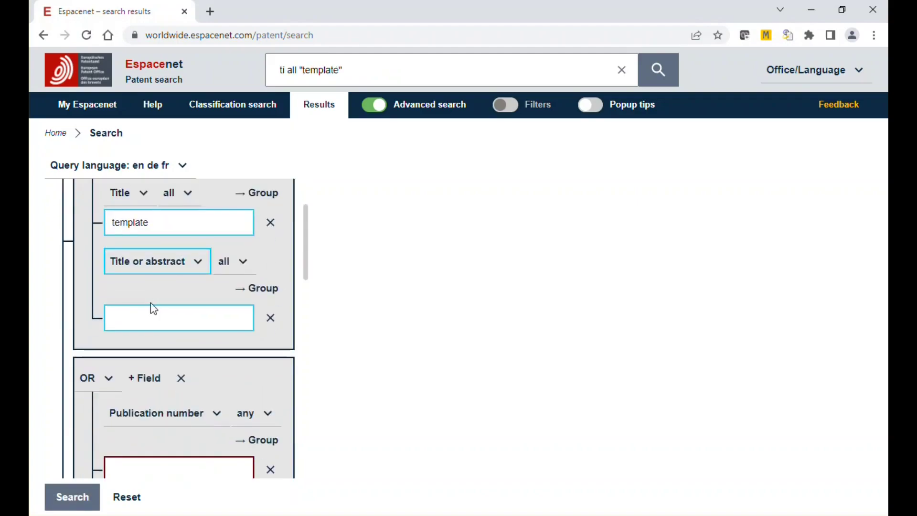
pyautogui.click(190, 316)
pyautogui.write('communication')
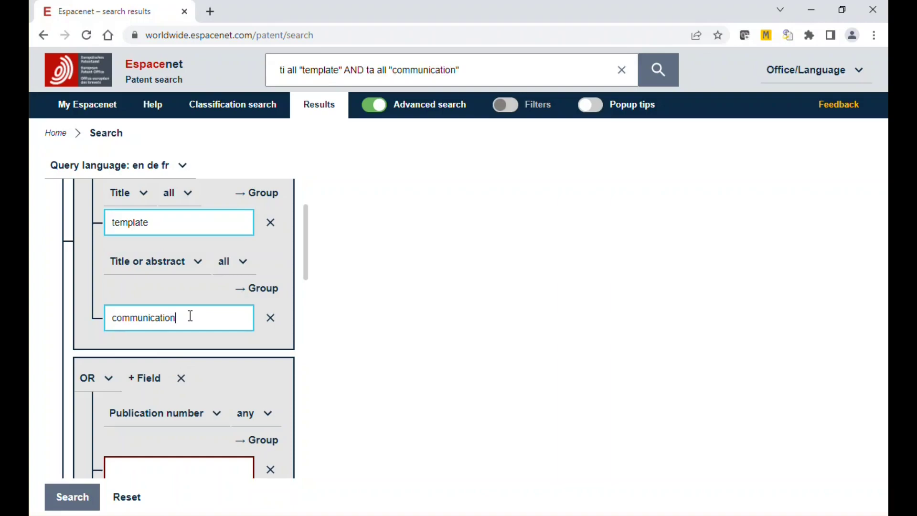
pyautogui.moveTo(190, 315); pyautogui.dragTo(108, 323)
pyautogui.press('BackSpace')
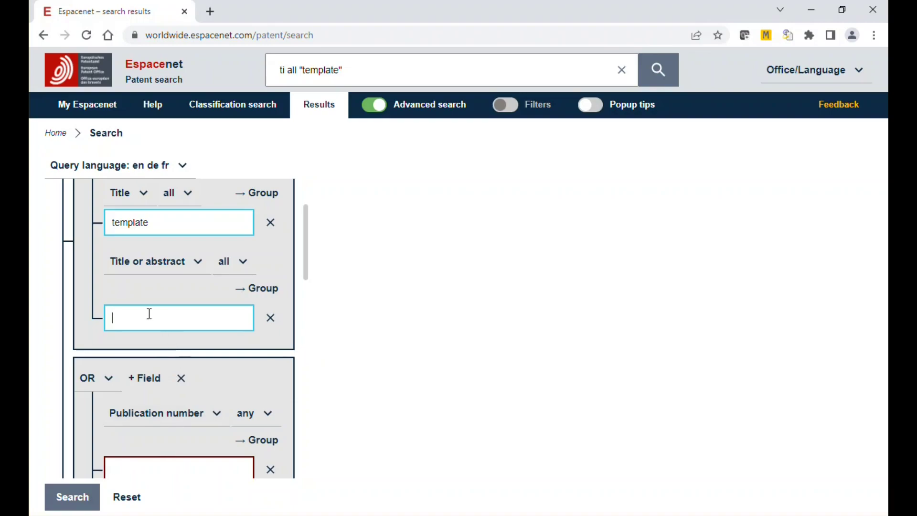
pyautogui.hotkey('ctrl', 'z')
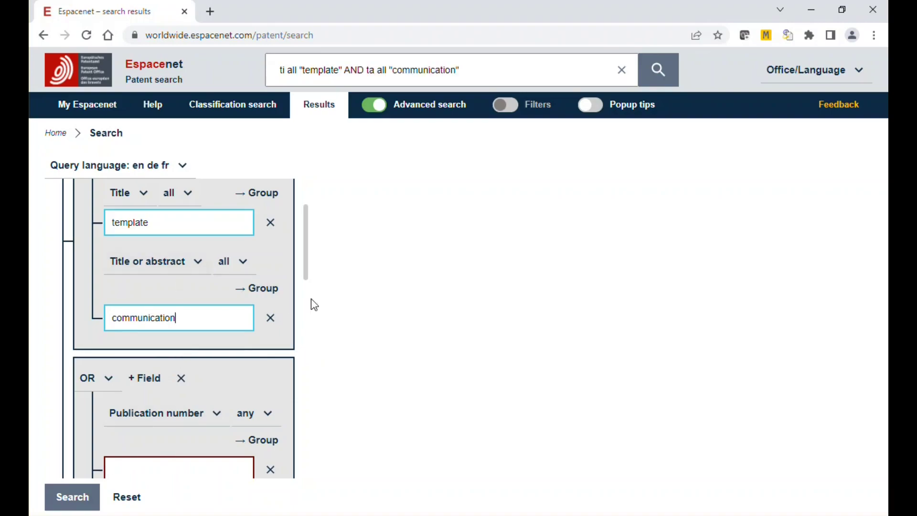
# Search both template and communication in all text fields or names
pyautogui.scroll(2, 285, 262)
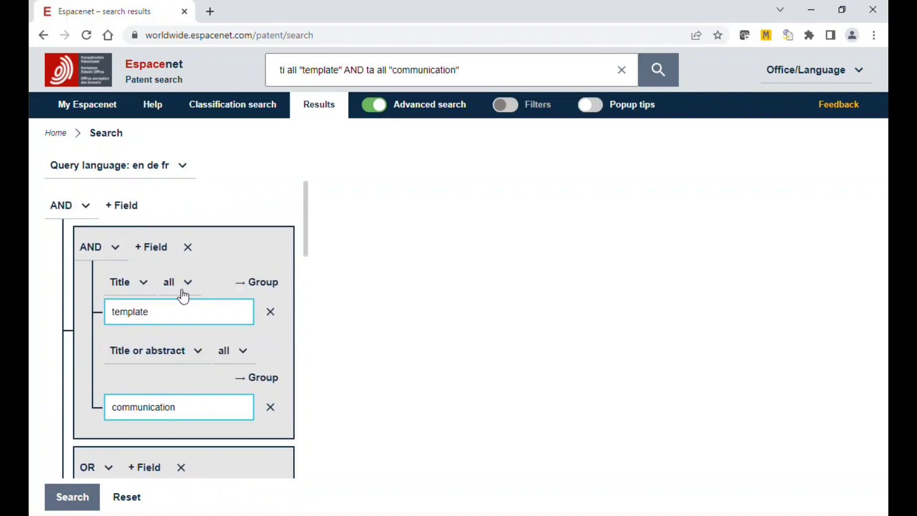
pyautogui.click(140, 284)
pyautogui.click(134, 330)
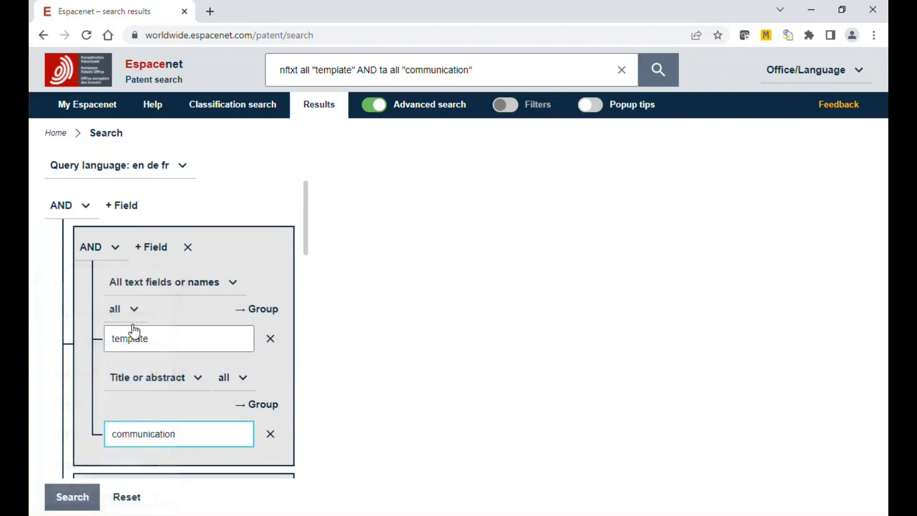
pyautogui.click(145, 379)
pyautogui.click(80, 308)
pyautogui.click(320, 347)
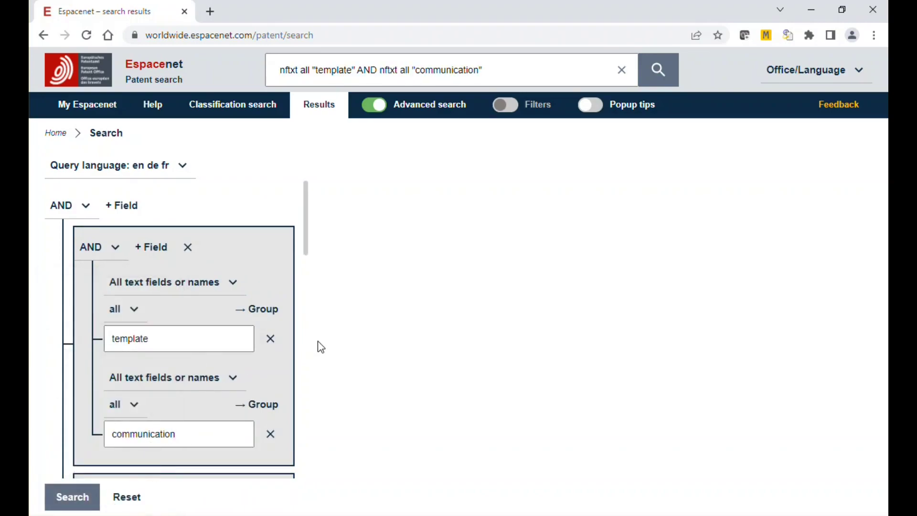
# Combine the new query group with AND instead of OR
pyautogui.scroll(-10, 219, 374)
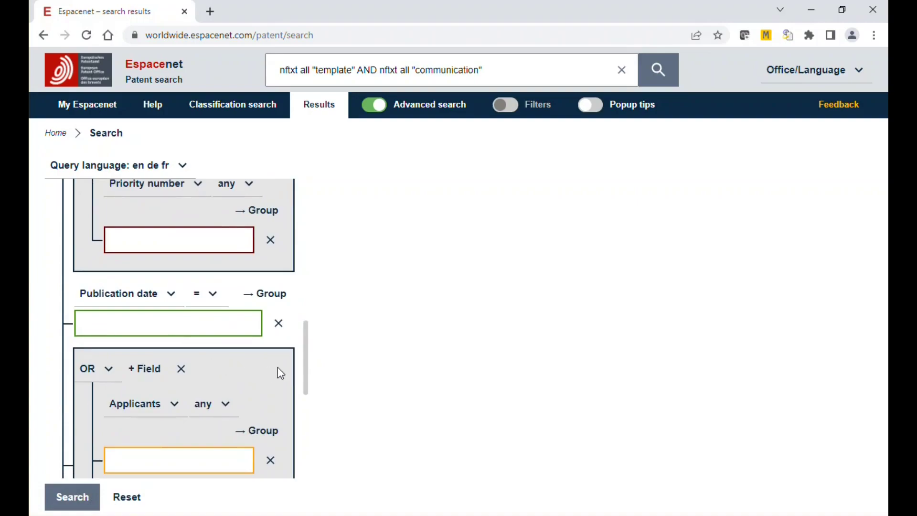
pyautogui.moveTo(306, 366); pyautogui.dragTo(309, 420)
pyautogui.scroll(10, 276, 262)
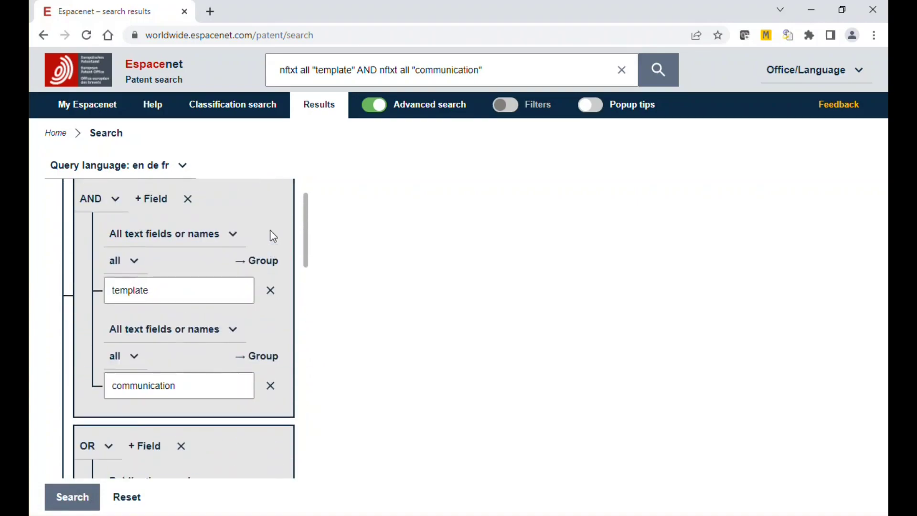
pyautogui.scroll(-2, 273, 234)
pyautogui.scroll(3, 273, 254)
pyautogui.scroll(-4, 280, 221)
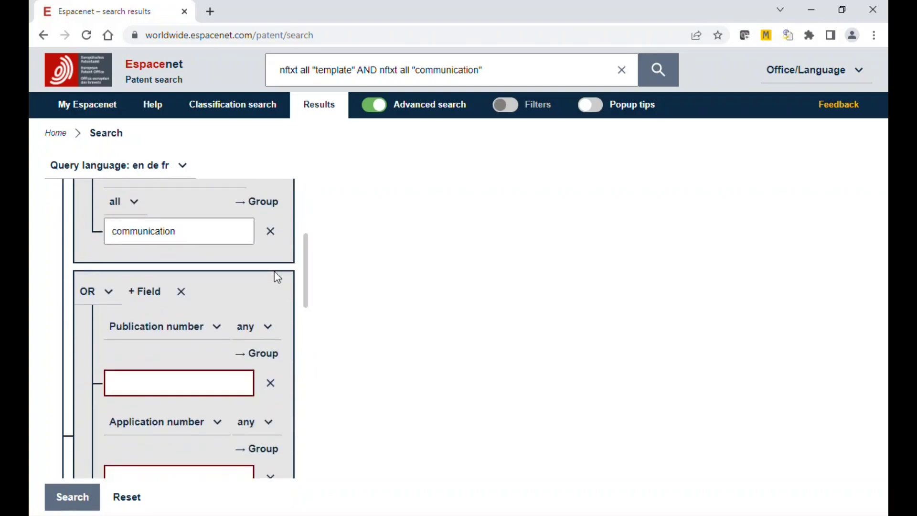
pyautogui.click(107, 292)
pyautogui.click(80, 297)
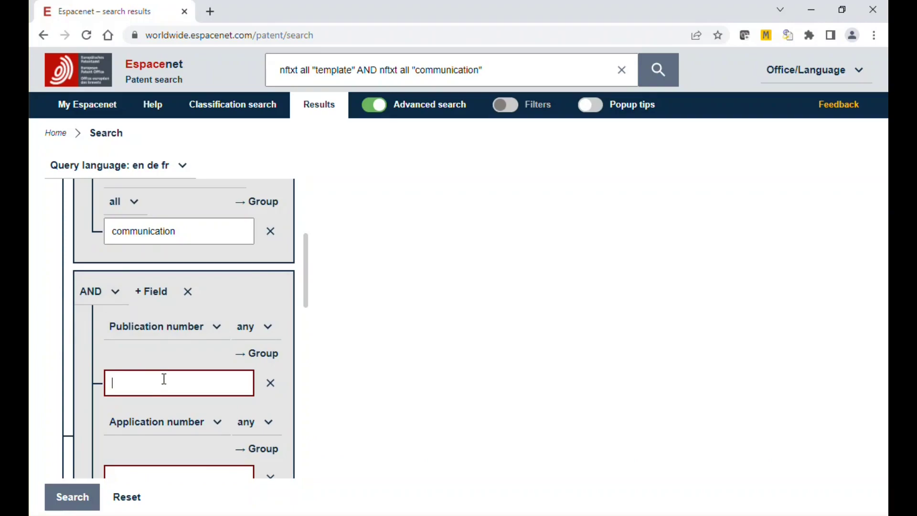
# Enter email and signature in the new group, both in all text fields or names
pyautogui.write('email')
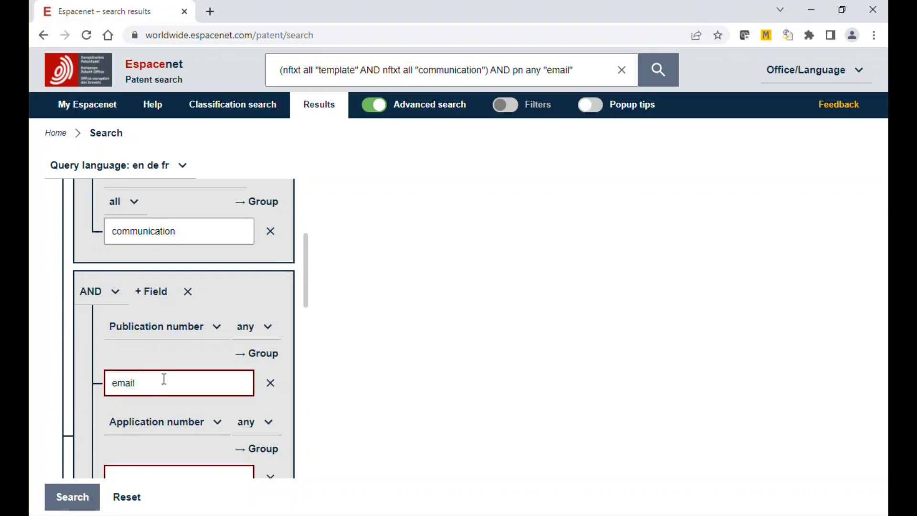
pyautogui.click(195, 325)
pyautogui.click(116, 321)
pyautogui.moveTo(306, 273); pyautogui.dragTo(304, 295)
pyautogui.click(139, 271)
pyautogui.click(162, 329)
pyautogui.click(142, 346)
pyautogui.click(87, 306)
pyautogui.click(142, 396)
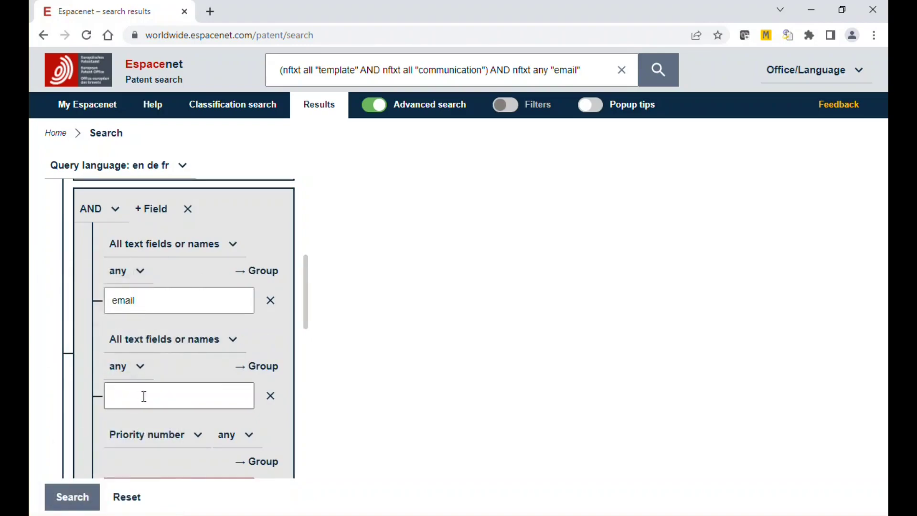
pyautogui.write('signature')
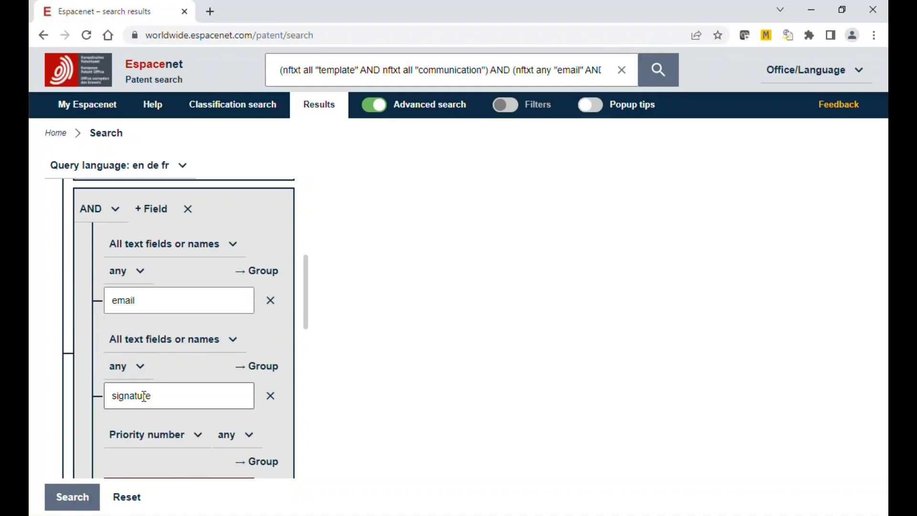
pyautogui.moveTo(305, 297); pyautogui.dragTo(313, 366)
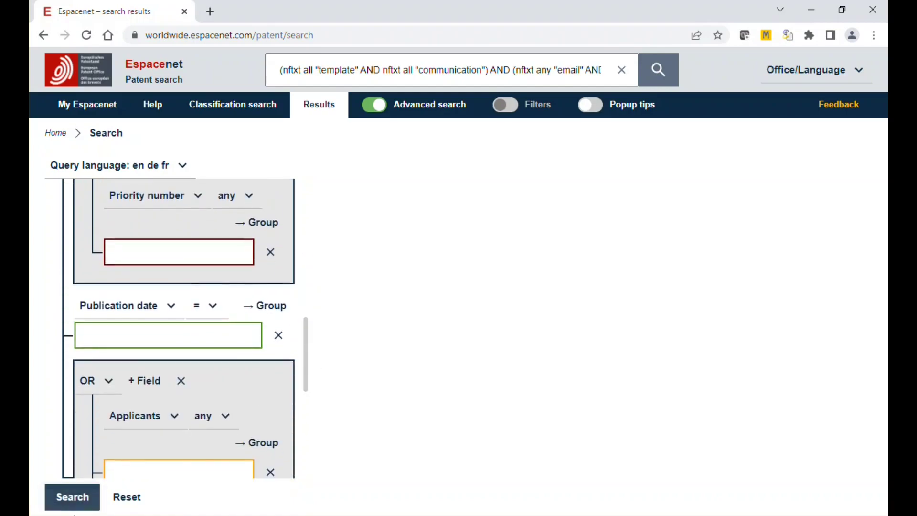
# Run the expanded search, then restrict template to title, abstract or claims
pyautogui.click(71, 492)
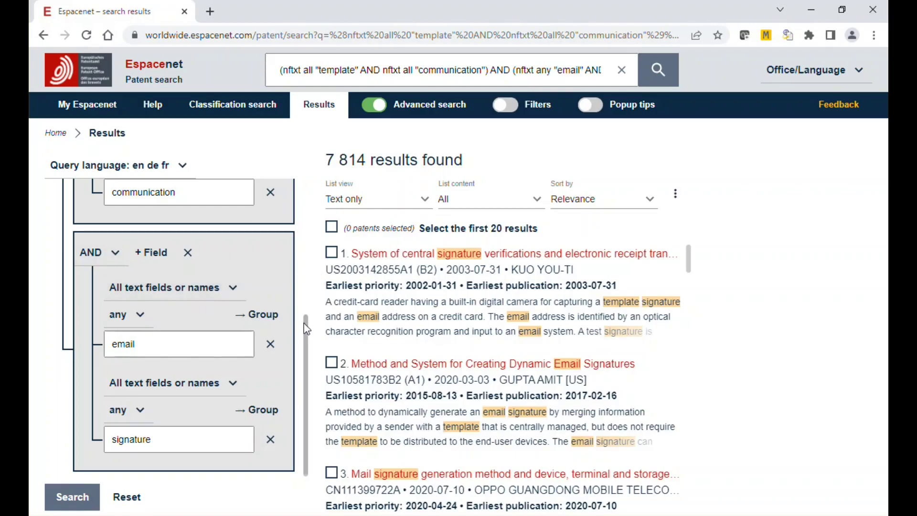
pyautogui.moveTo(308, 324); pyautogui.dragTo(314, 191)
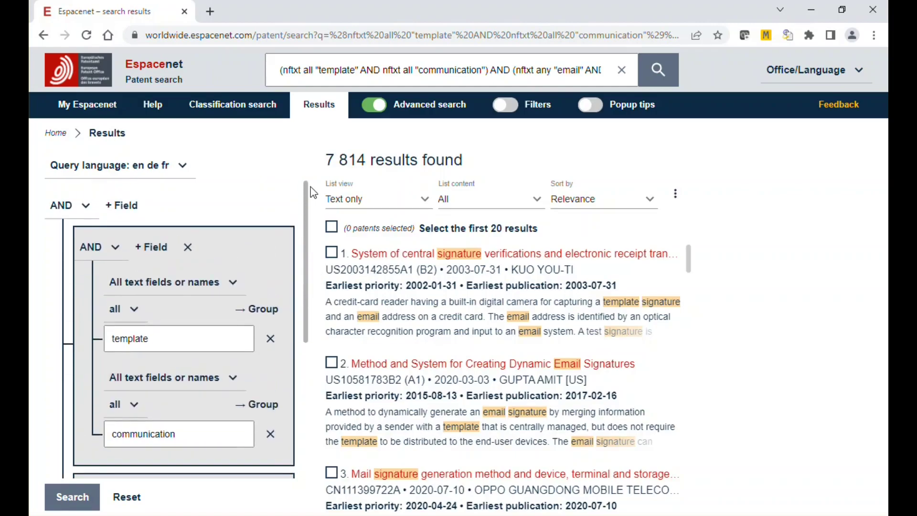
pyautogui.click(130, 309)
pyautogui.click(57, 293)
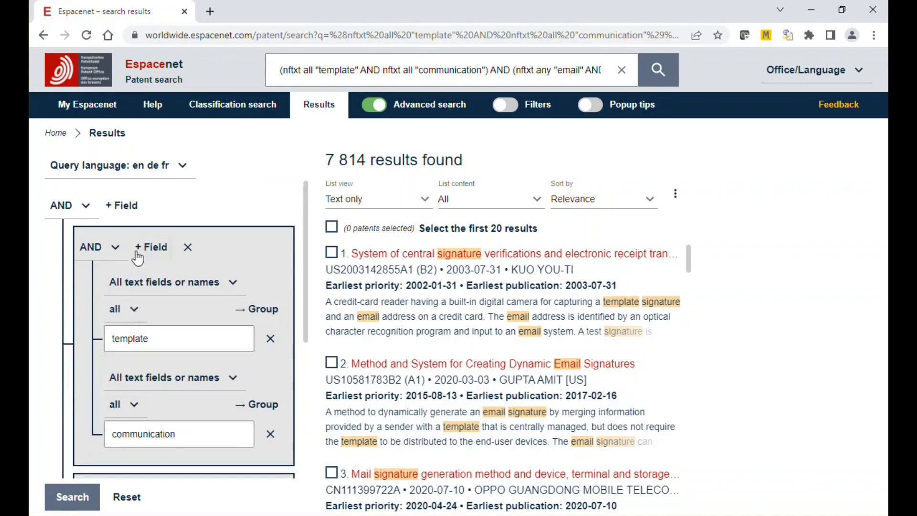
pyautogui.click(123, 246)
pyautogui.click(243, 252)
pyautogui.click(144, 316)
pyautogui.click(165, 292)
pyautogui.click(234, 282)
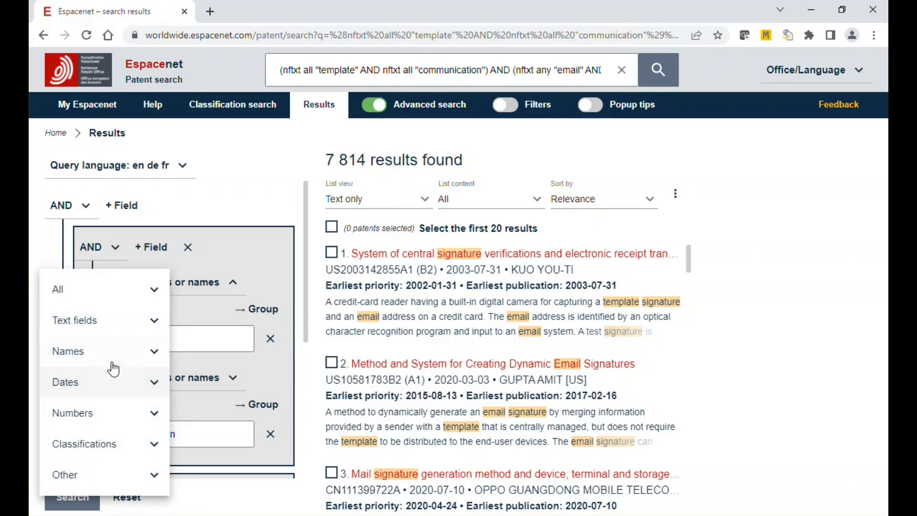
pyautogui.click(266, 260)
pyautogui.click(200, 282)
pyautogui.click(76, 320)
pyautogui.click(86, 493)
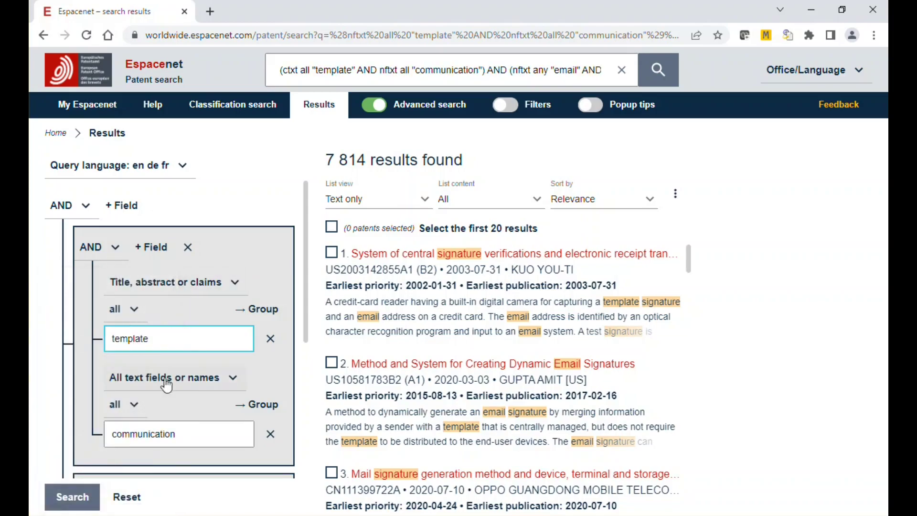
# Restrict email to title, abstract or claims and rerun the search
pyautogui.moveTo(309, 319); pyautogui.dragTo(314, 459)
pyautogui.click(140, 315)
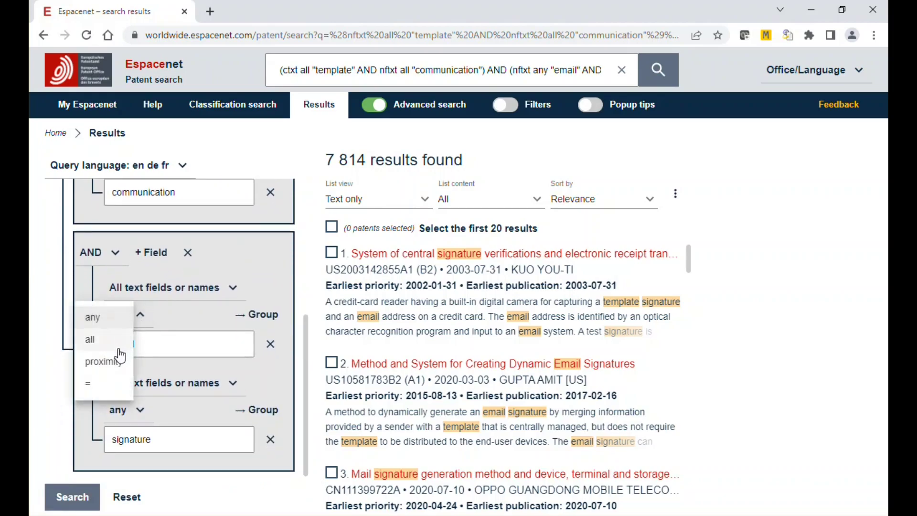
pyautogui.click(276, 283)
pyautogui.click(144, 292)
pyautogui.click(105, 340)
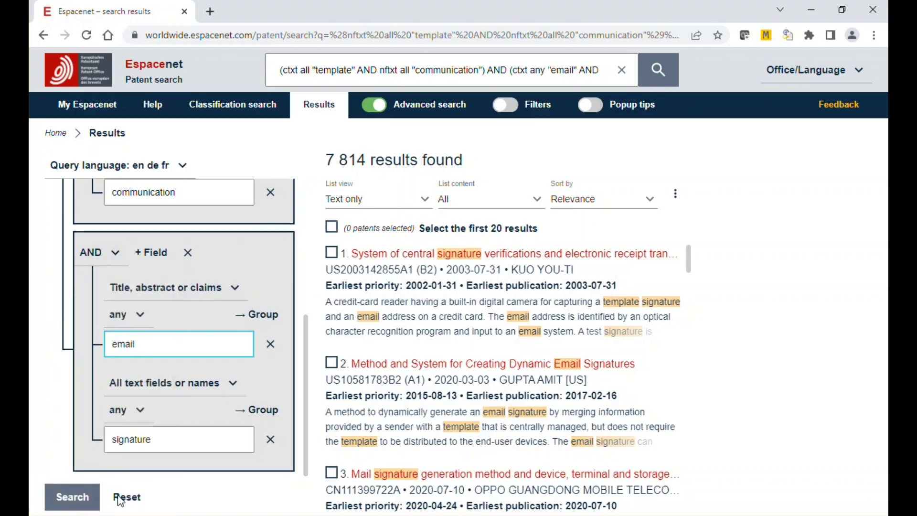
pyautogui.click(72, 496)
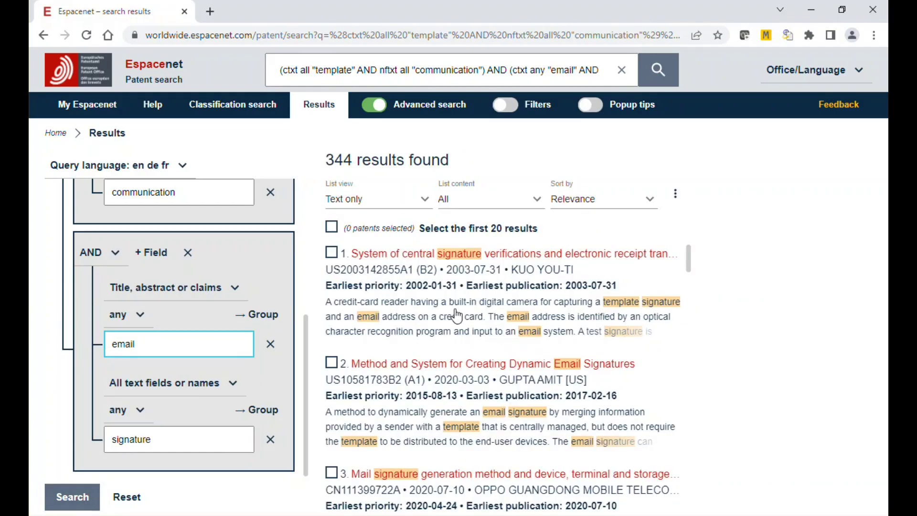
# Restrict signature to title, abstract or claims
pyautogui.click(136, 413)
pyautogui.click(157, 396)
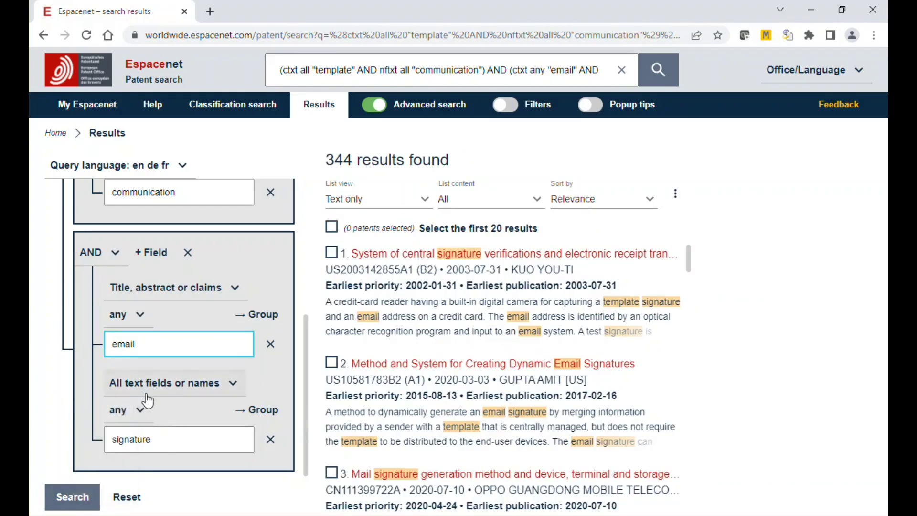
pyautogui.click(147, 400)
pyautogui.click(93, 334)
pyautogui.click(98, 339)
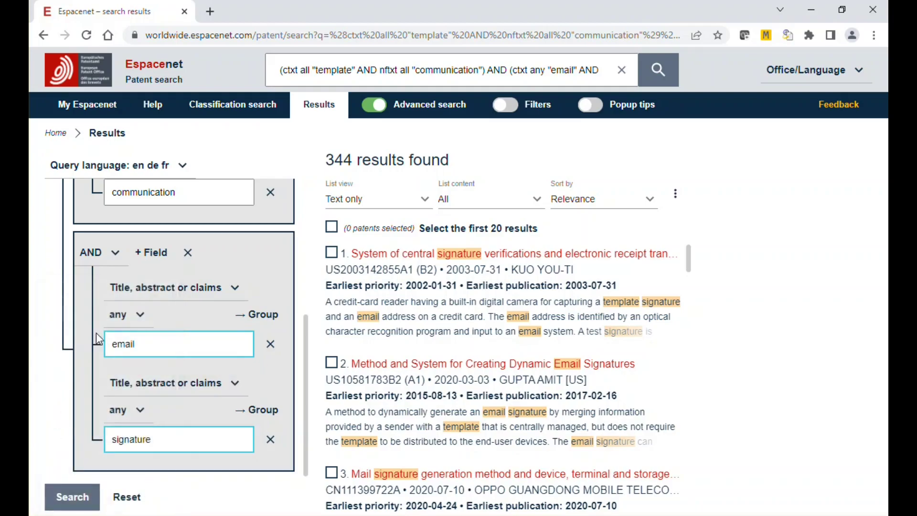
pyautogui.moveTo(307, 368); pyautogui.dragTo(301, 321)
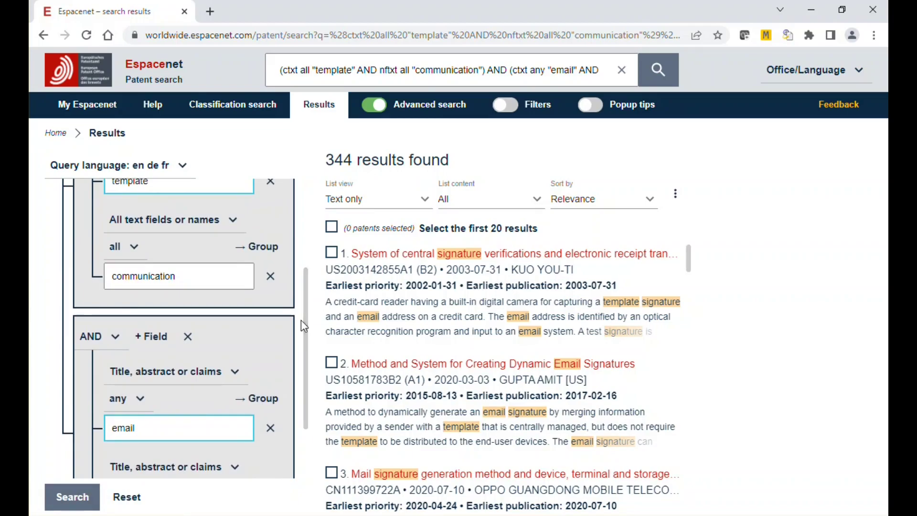
pyautogui.click(215, 377)
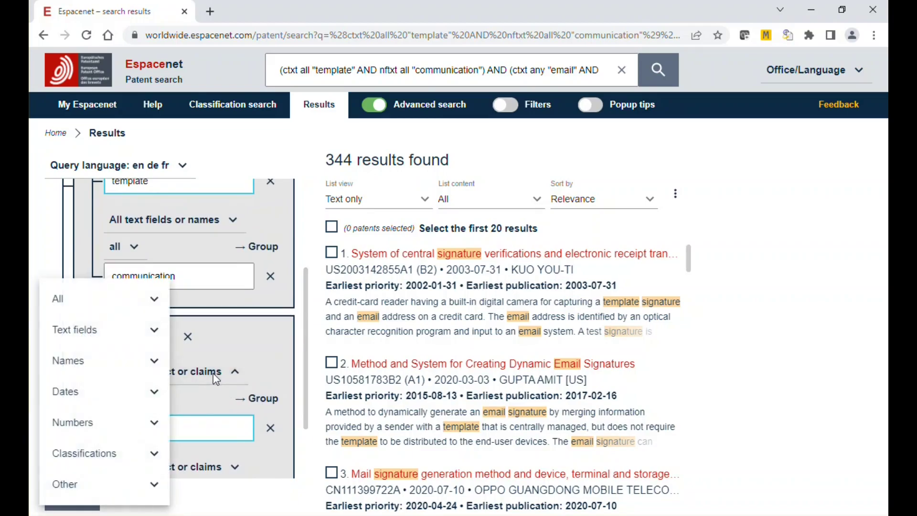
pyautogui.click(278, 371)
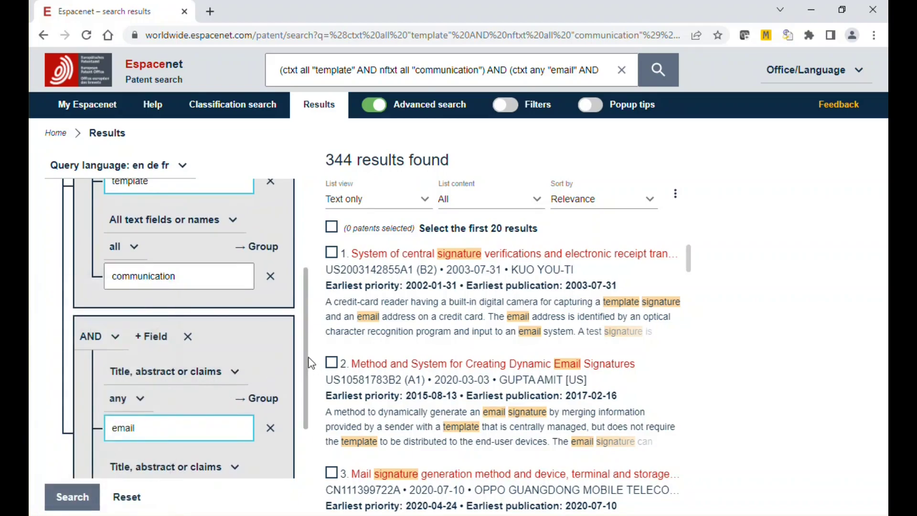
pyautogui.moveTo(309, 364); pyautogui.dragTo(303, 279)
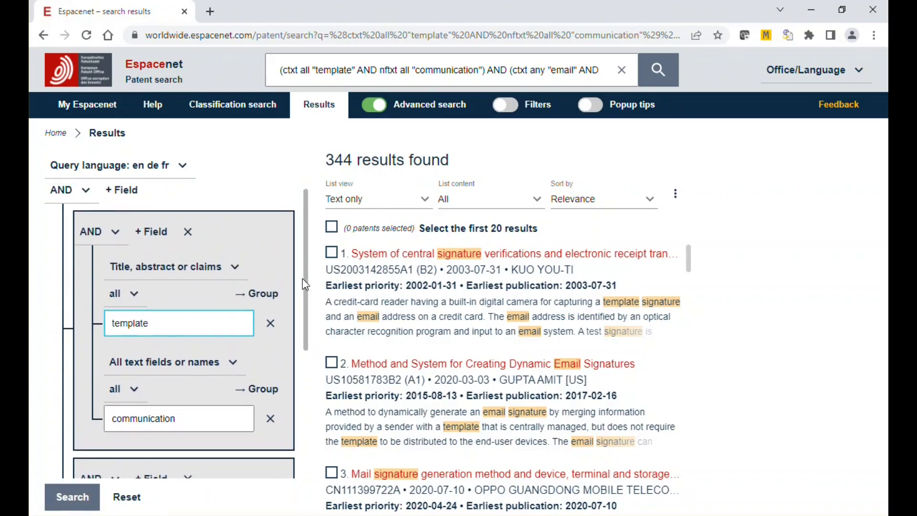
# Restrict communication to title, abstract or claims and rerun, getting 79 results
pyautogui.click(218, 364)
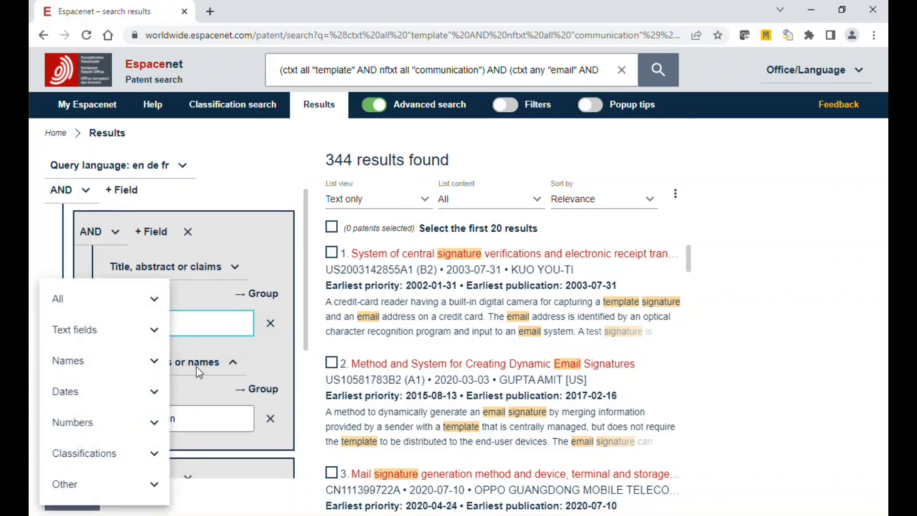
pyautogui.click(92, 331)
pyautogui.click(101, 370)
pyautogui.click(72, 505)
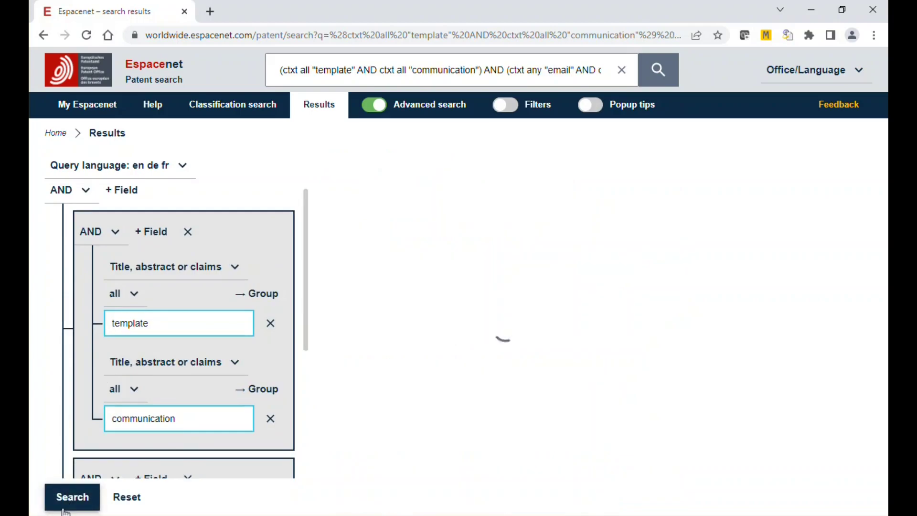
pyautogui.moveTo(323, 161); pyautogui.dragTo(442, 163)
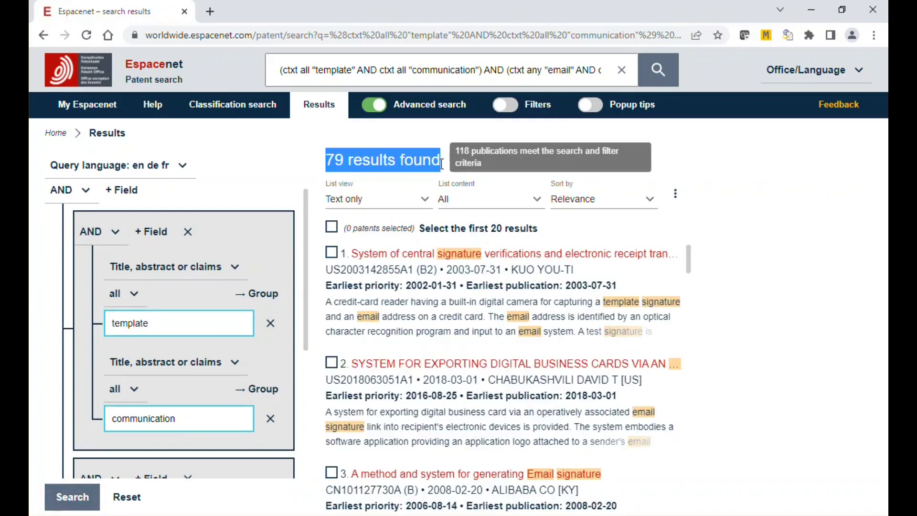
pyautogui.click(490, 264)
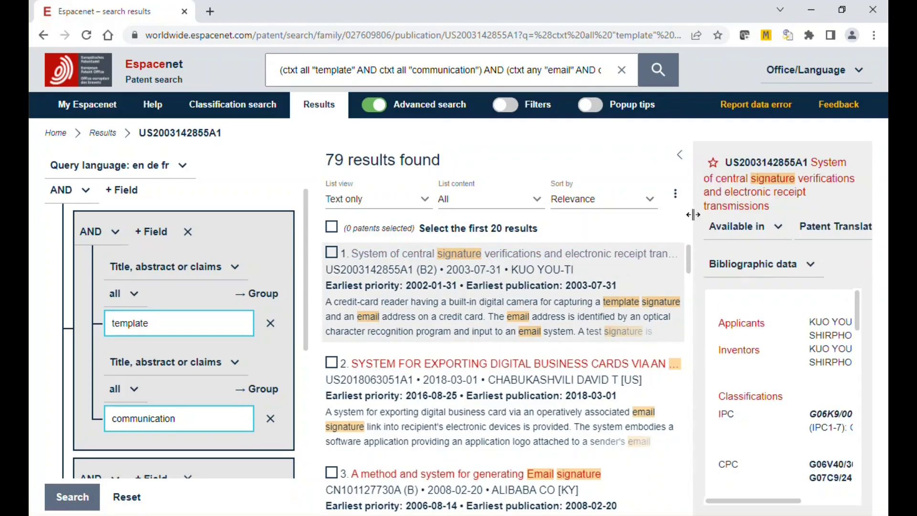
pyautogui.moveTo(693, 214); pyautogui.dragTo(570, 219)
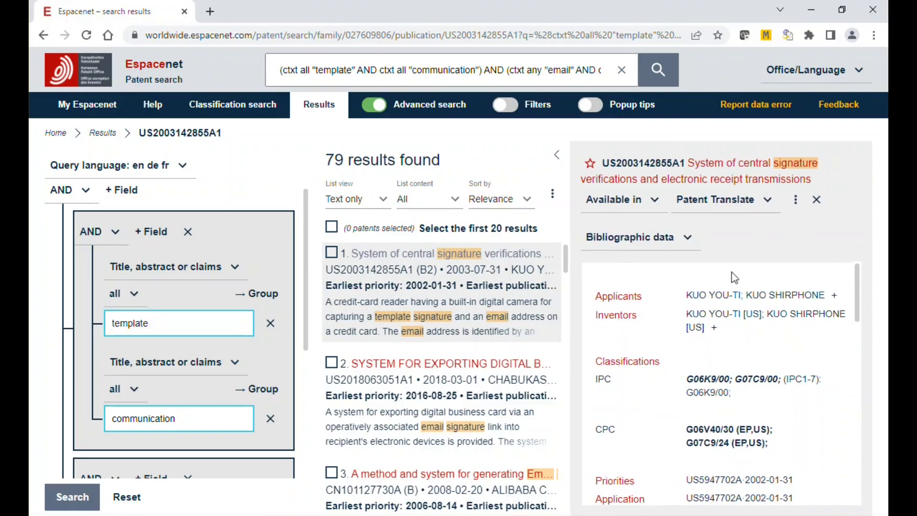
pyautogui.moveTo(856, 299); pyautogui.dragTo(874, 502)
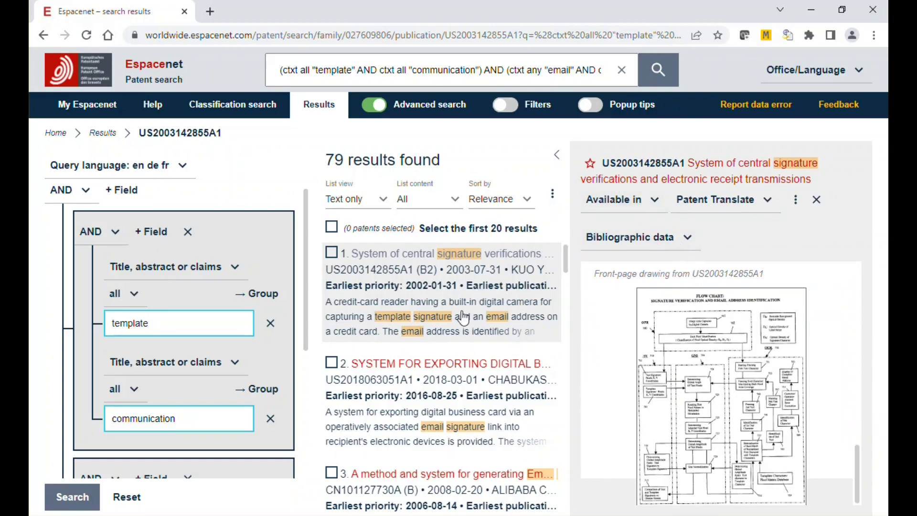
pyautogui.click(672, 166)
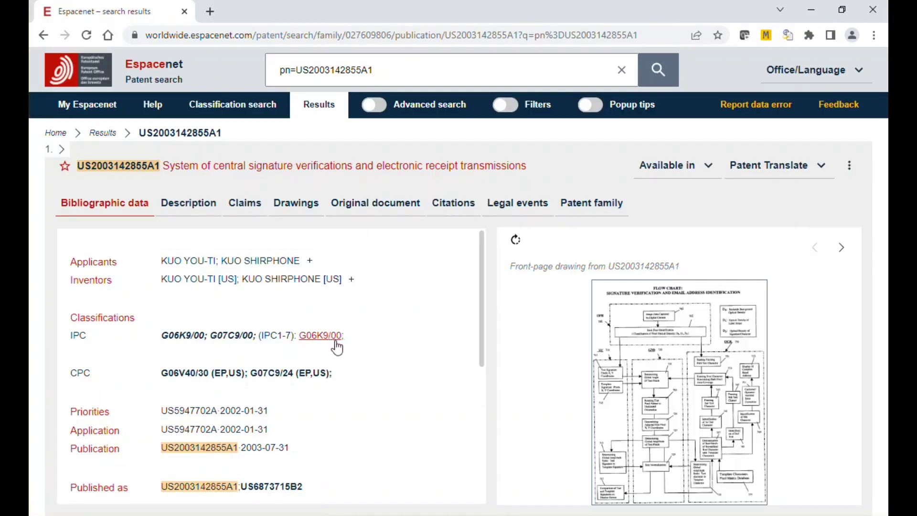
# View its original document, drawings and claims, then return to bibliographic data
pyautogui.scroll(-5, 411, 331)
pyautogui.click(352, 208)
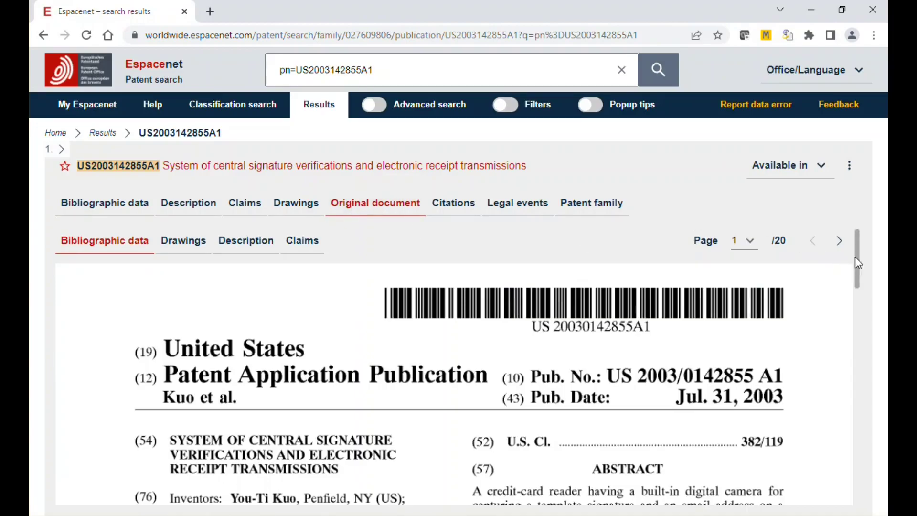
pyautogui.moveTo(858, 262)
pyautogui.mouseDown()
pyautogui.moveTo(872, 466)
pyautogui.moveTo(873, 265)
pyautogui.moveTo(864, 253)
pyautogui.mouseUp()
pyautogui.click(298, 212)
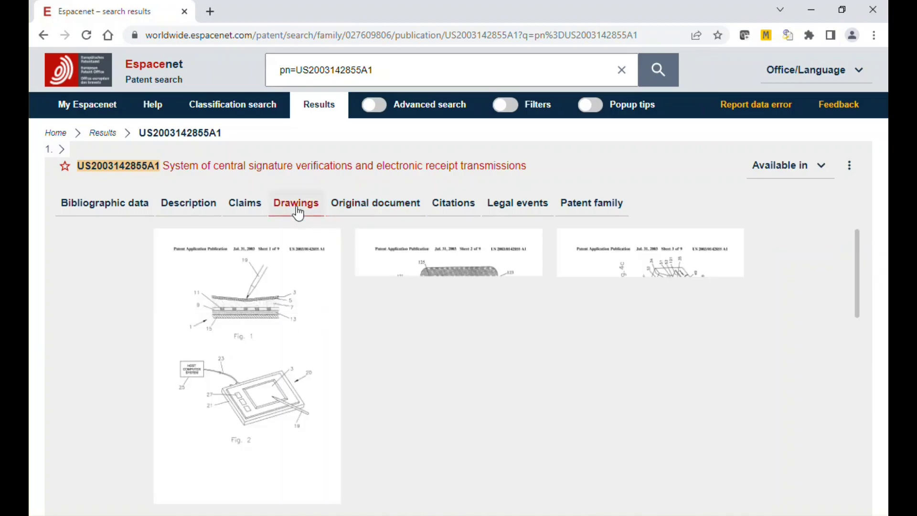
pyautogui.click(246, 212)
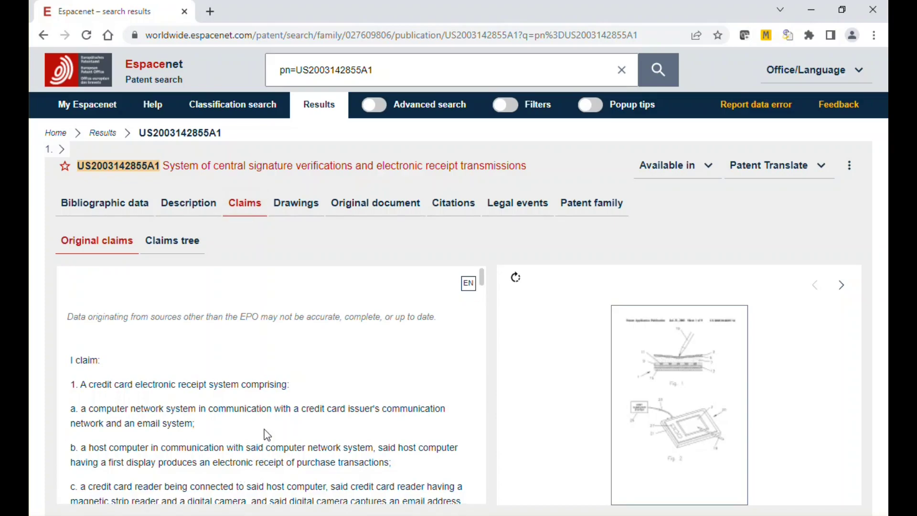
pyautogui.scroll(-2, 267, 435)
pyautogui.click(101, 210)
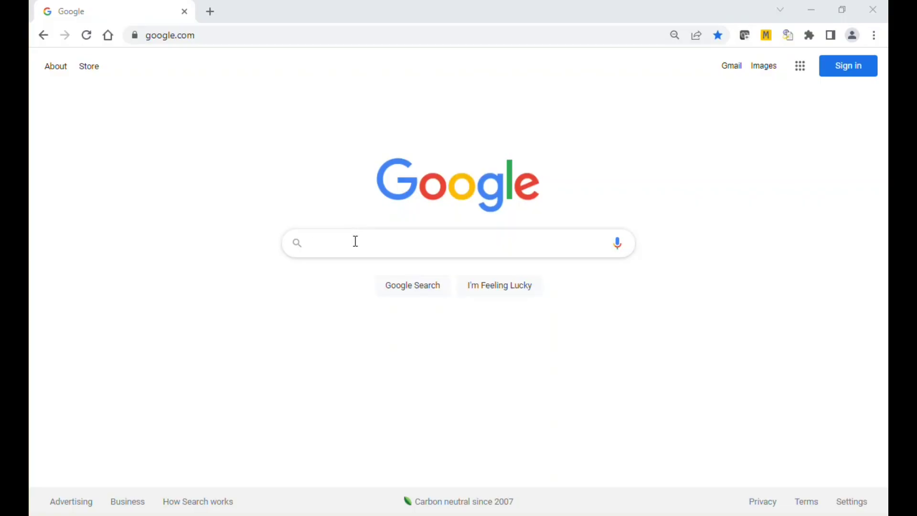
# Search Google for patentscope by typing paten and choosing the suggestion
pyautogui.click(356, 242)
pyautogui.write('paten')
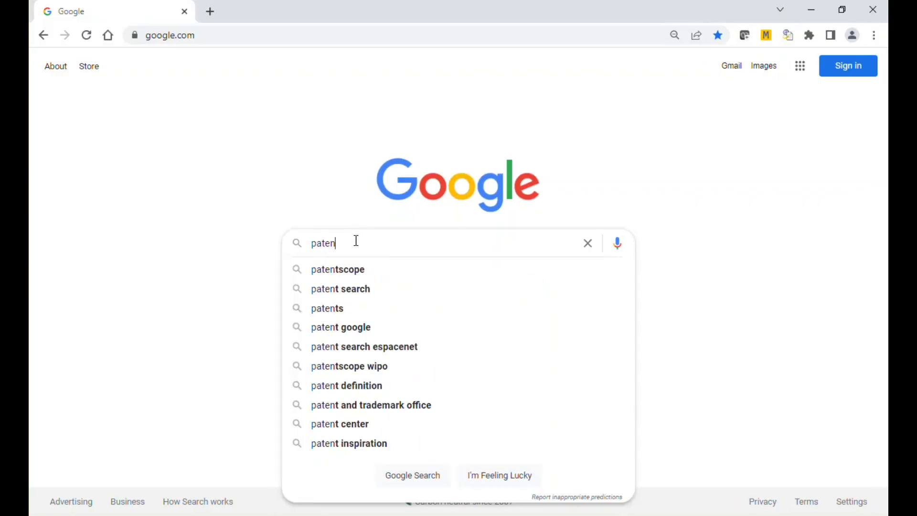
pyautogui.click(368, 275)
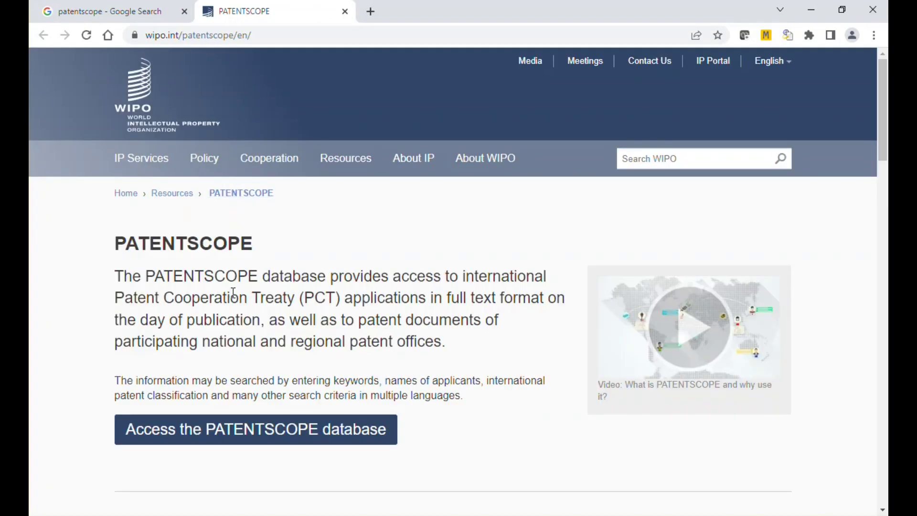
# Search Front Page for (email or message or communication) AND template AND custom AND signature
pyautogui.scroll(-2, 92, 385)
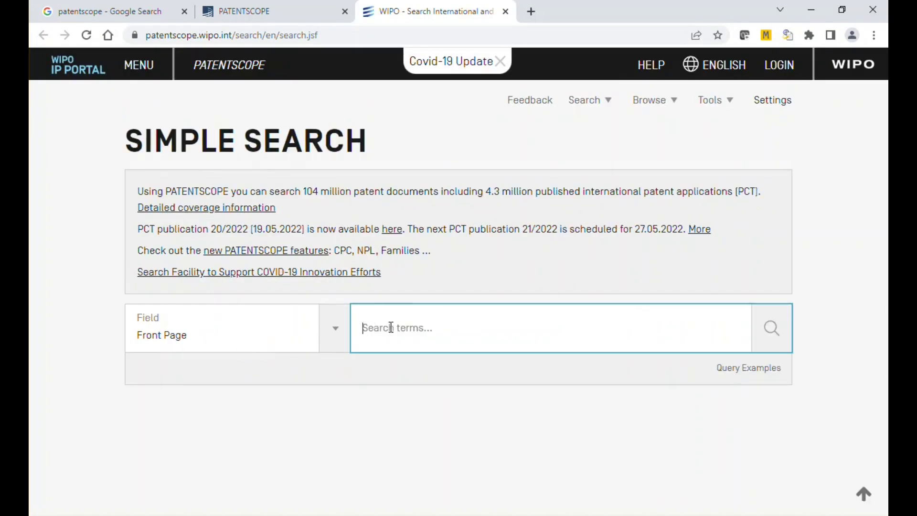
pyautogui.click(340, 333)
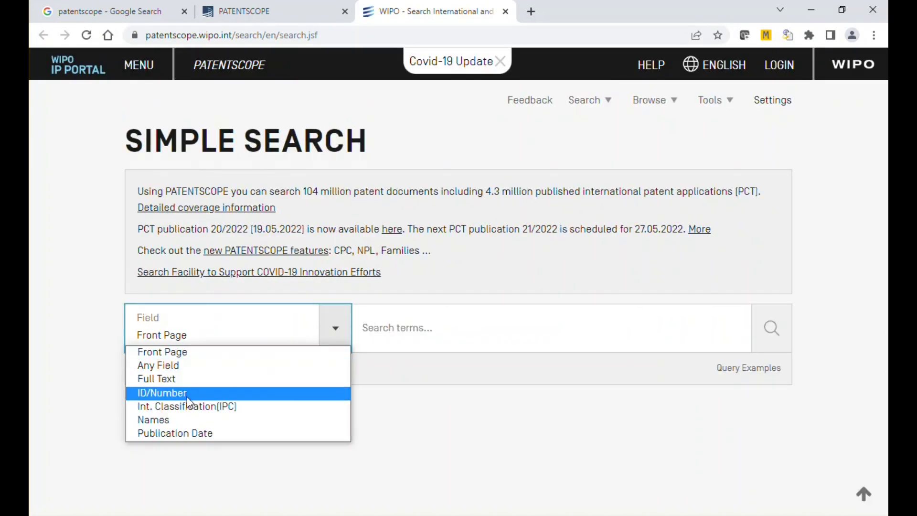
pyautogui.click(397, 348)
pyautogui.hotkey('ctrl', 'v')
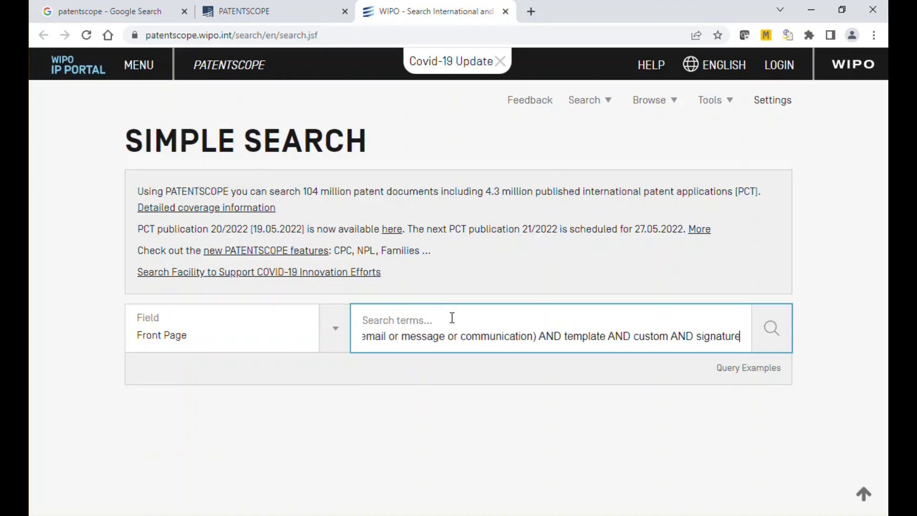
pyautogui.moveTo(451, 338); pyautogui.dragTo(327, 348)
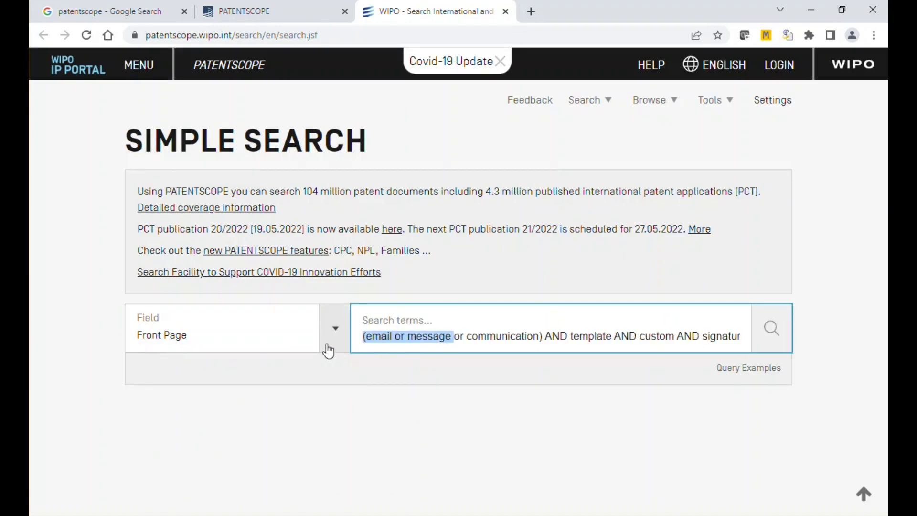
pyautogui.click(420, 340)
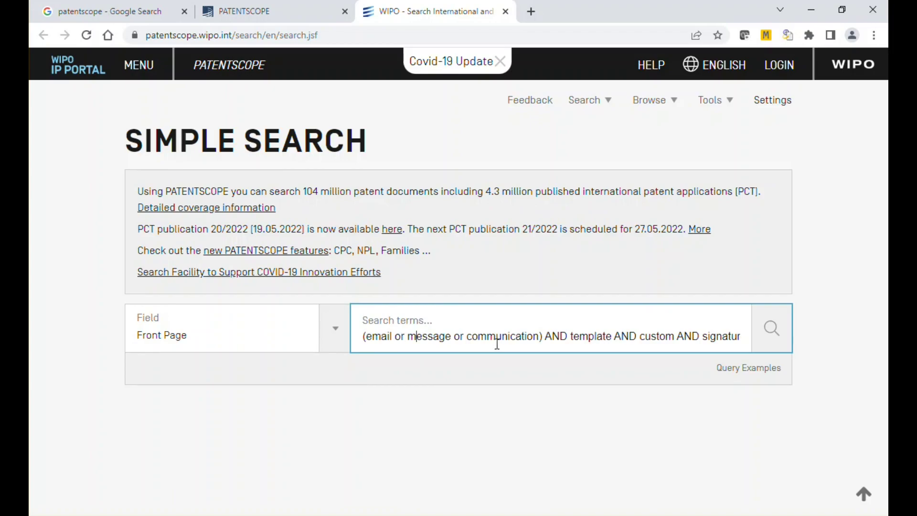
pyautogui.doubleClick(713, 338)
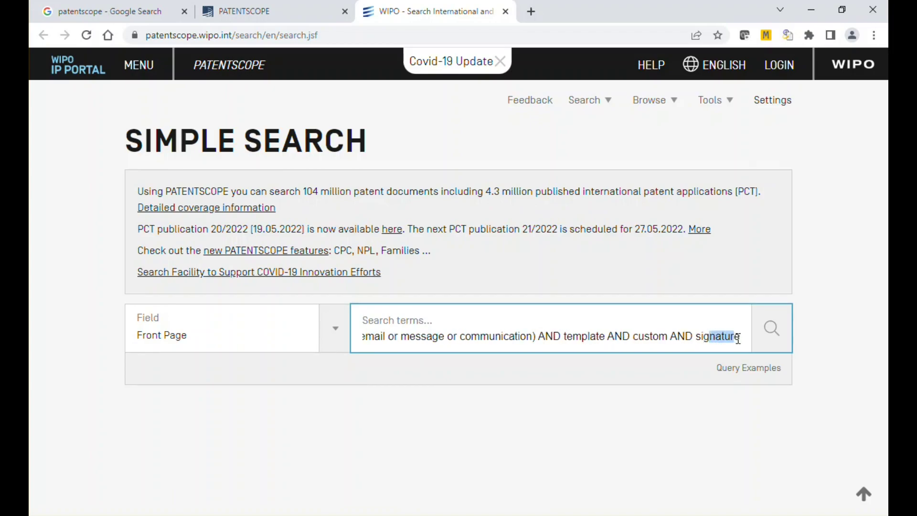
pyautogui.click(733, 336)
pyautogui.click(772, 342)
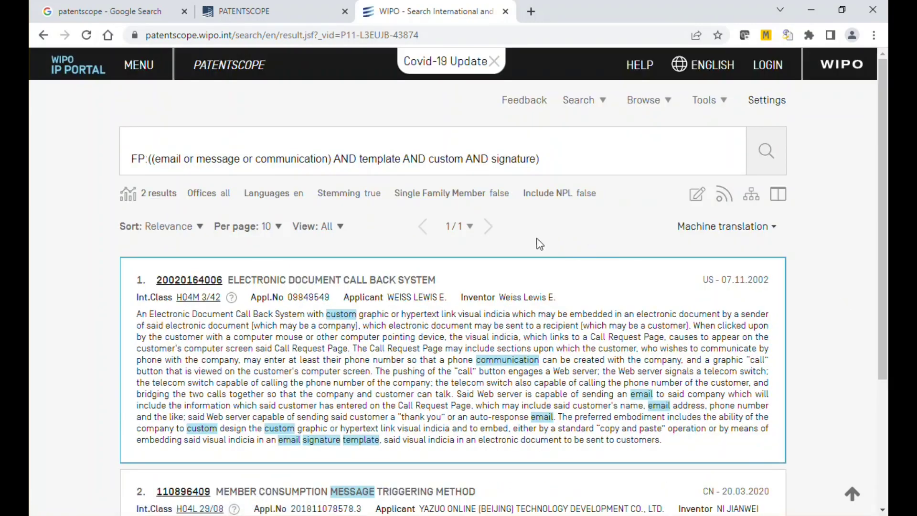
pyautogui.scroll(-2, 96, 332)
pyautogui.scroll(-2, 93, 326)
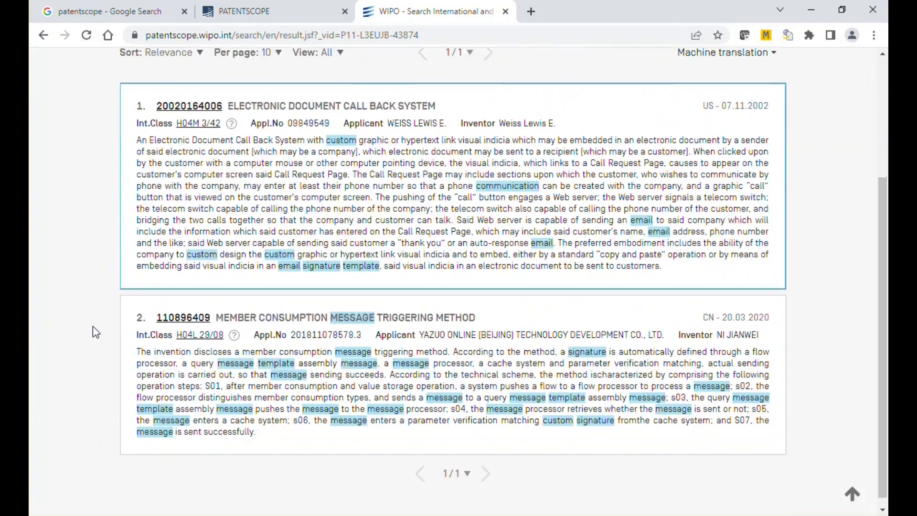
pyautogui.scroll(4, 93, 326)
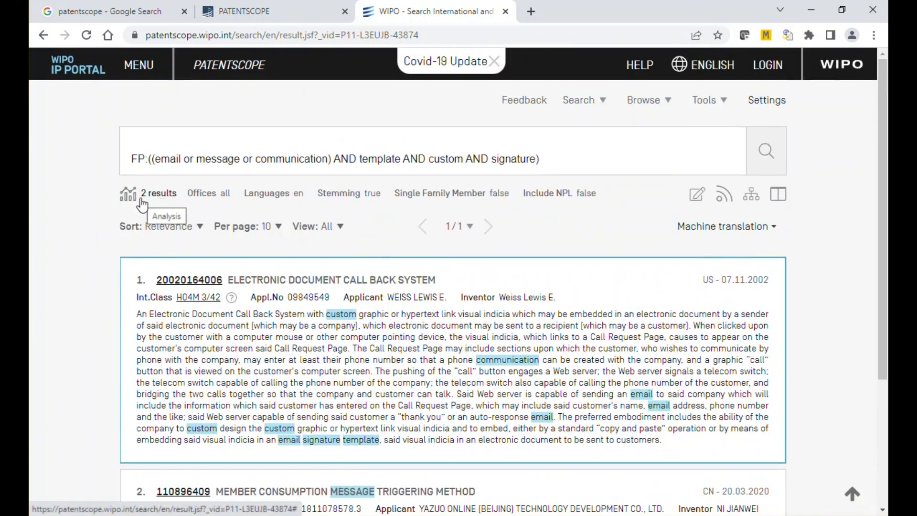
pyautogui.moveTo(142, 201); pyautogui.dragTo(182, 204)
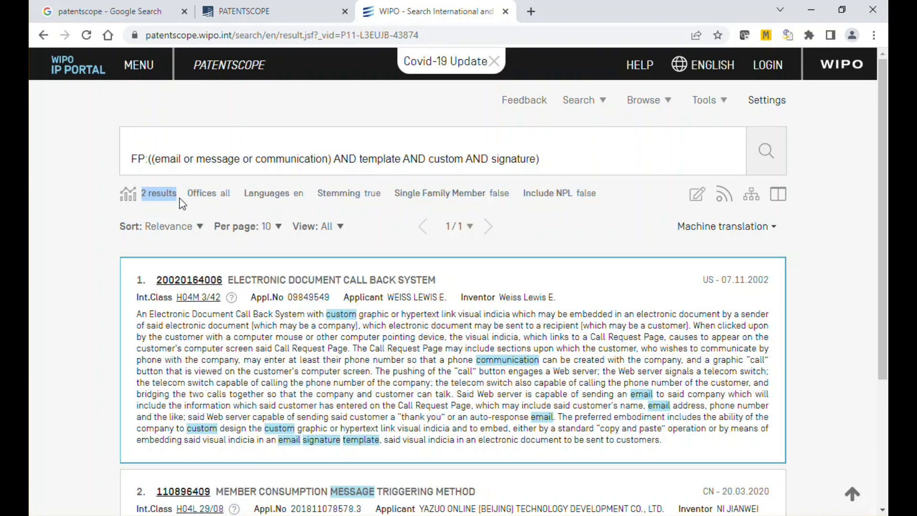
pyautogui.click(47, 257)
pyautogui.scroll(-2, 112, 305)
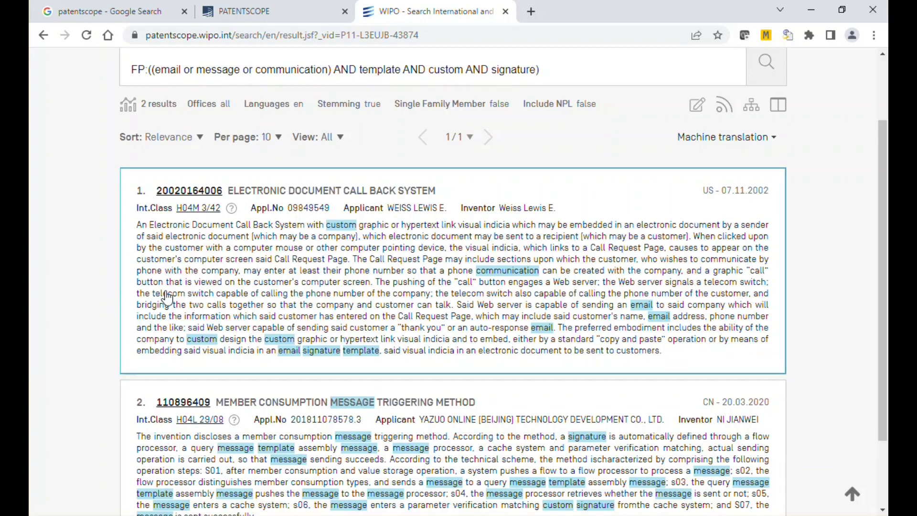
pyautogui.middleClick(205, 191)
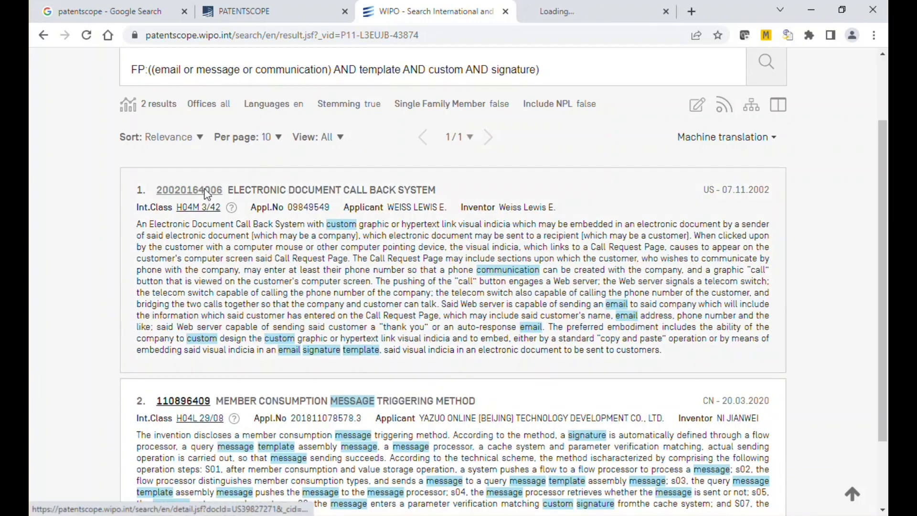
# Open result 2, CN110896409, in its own tab and view its documents, drawings, description and claims
pyautogui.click(626, 18)
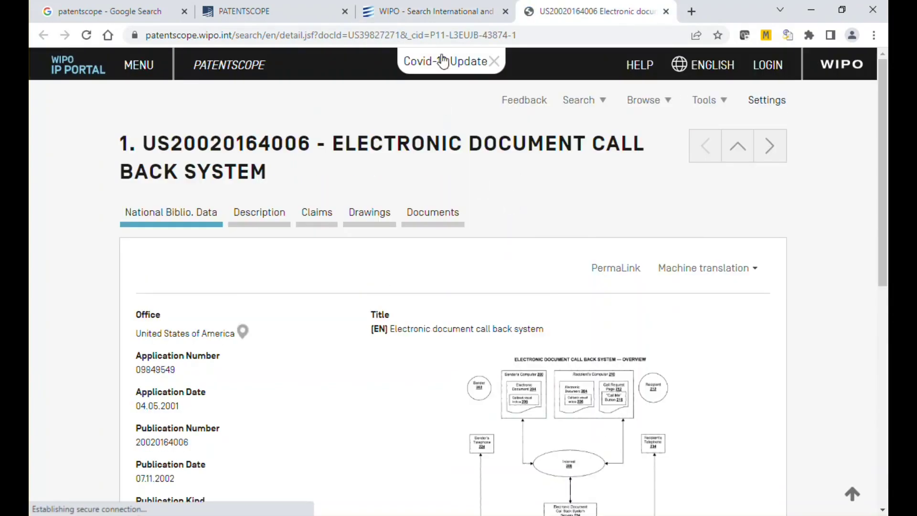
pyautogui.click(432, 10)
pyautogui.middleClick(188, 401)
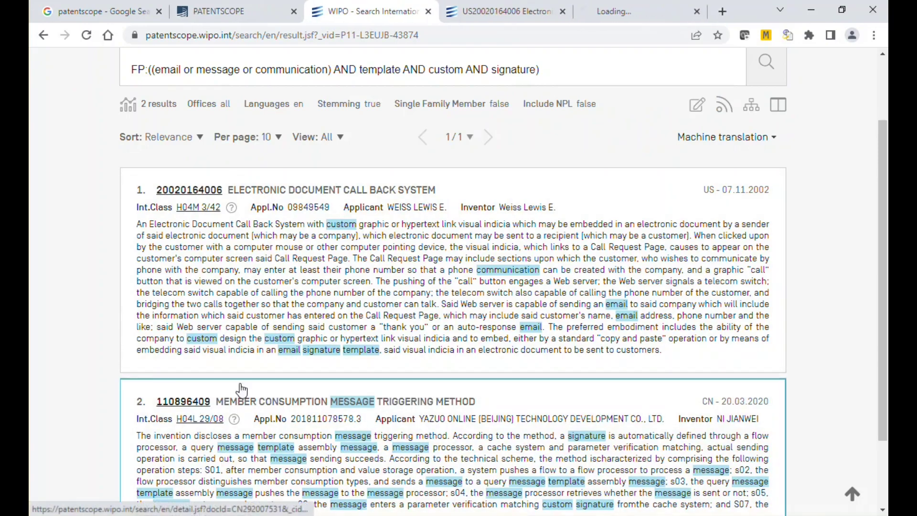
pyautogui.click(602, 19)
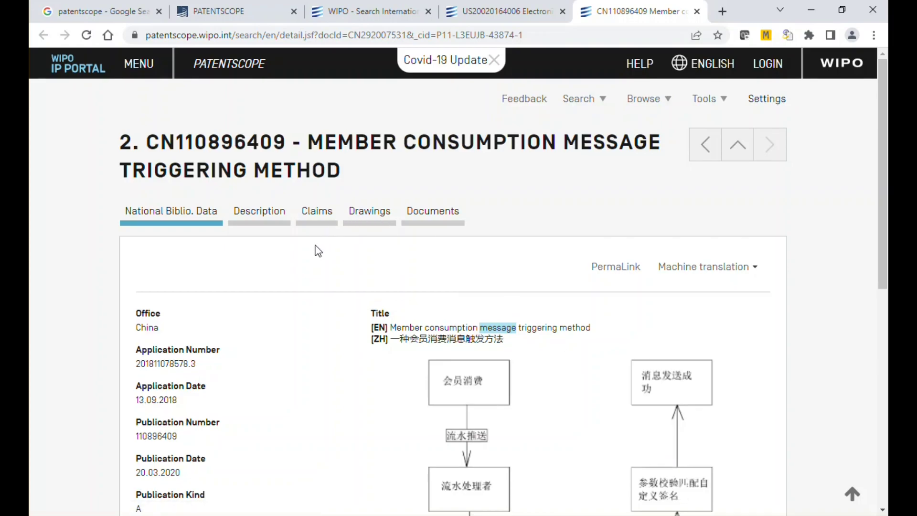
pyautogui.scroll(-2, 319, 250)
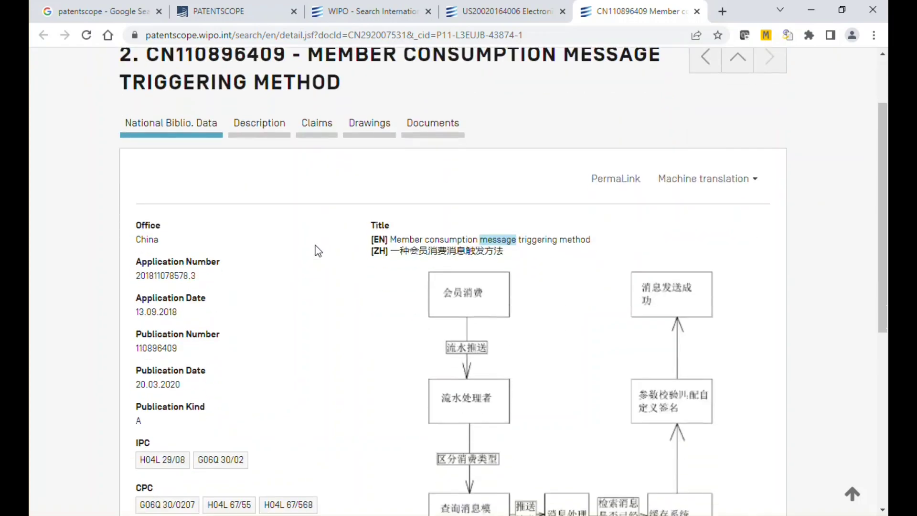
pyautogui.click(432, 125)
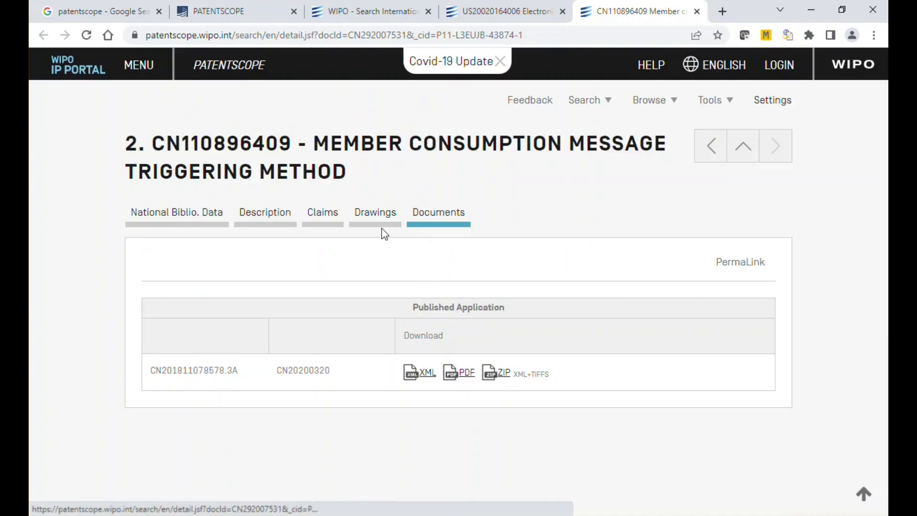
pyautogui.click(367, 221)
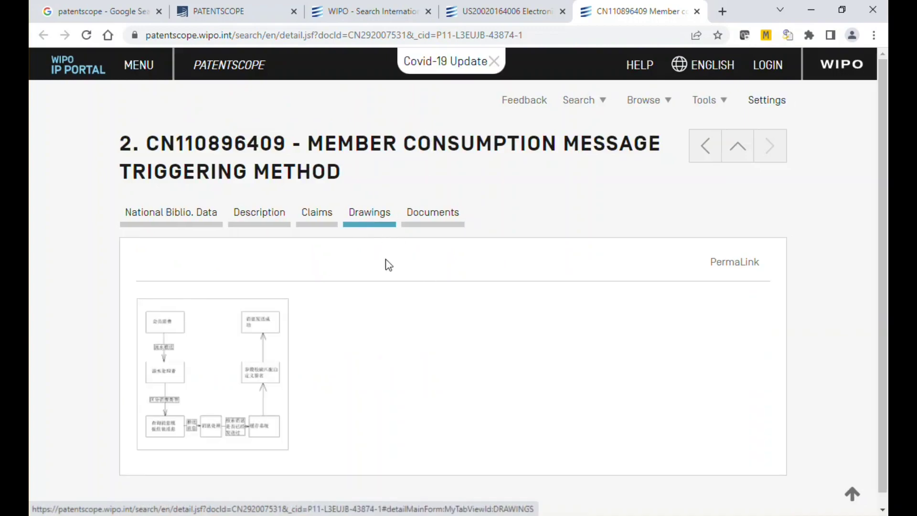
pyautogui.click(264, 214)
pyautogui.click(310, 214)
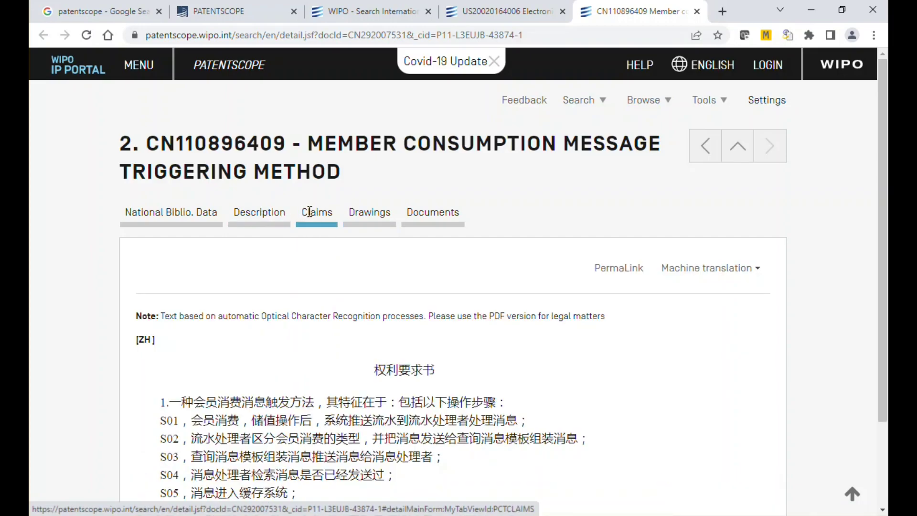
pyautogui.click(483, 6)
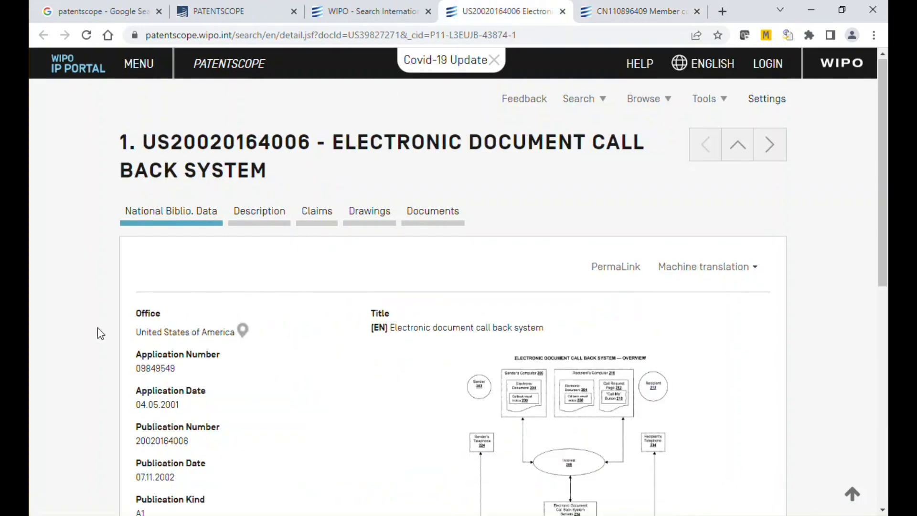
pyautogui.scroll(-4, 97, 330)
pyautogui.scroll(2, 100, 329)
pyautogui.scroll(2, 102, 330)
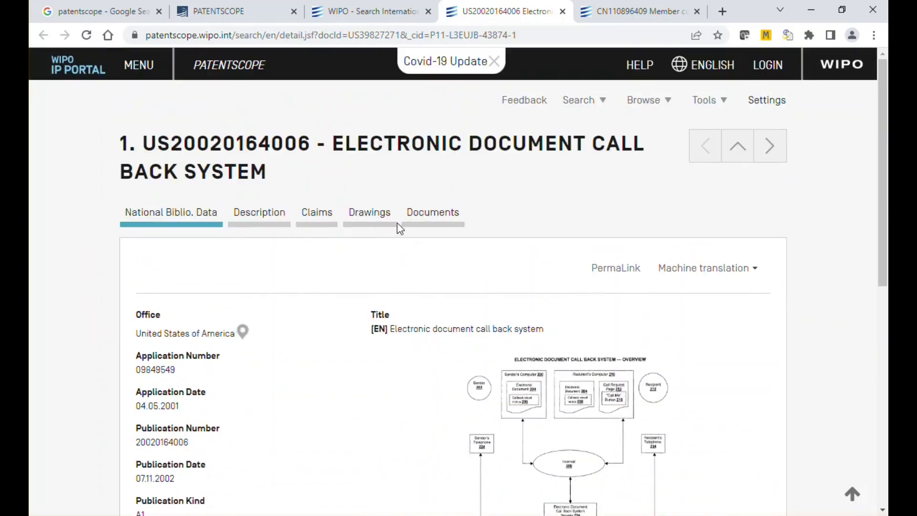
pyautogui.click(367, 216)
pyautogui.scroll(-3, 100, 336)
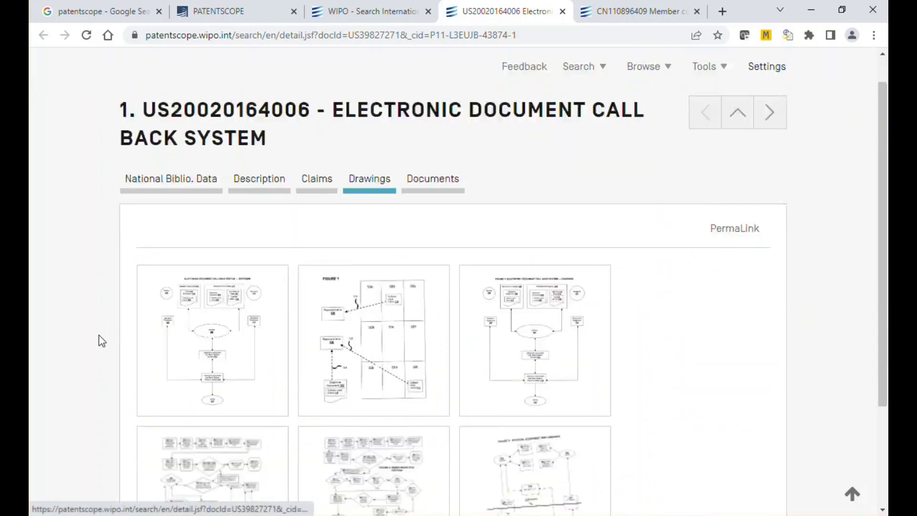
pyautogui.scroll(3, 100, 340)
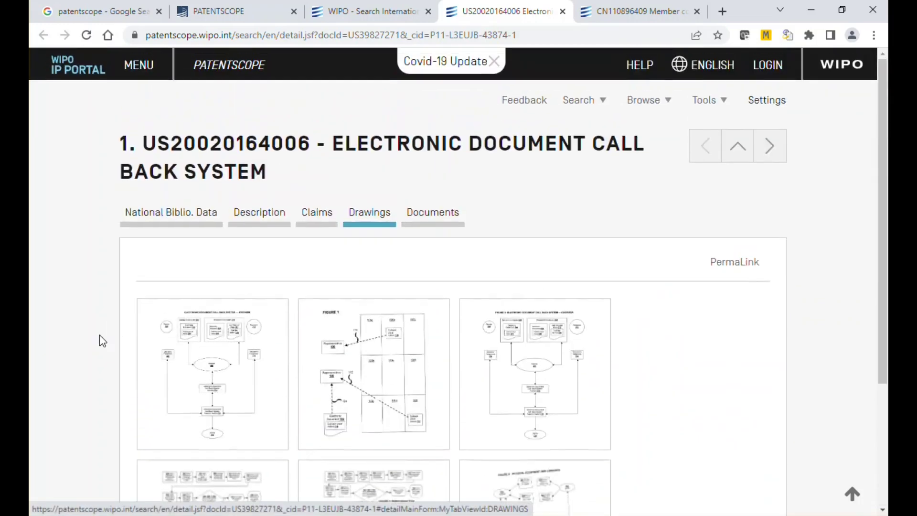
pyautogui.click(366, 350)
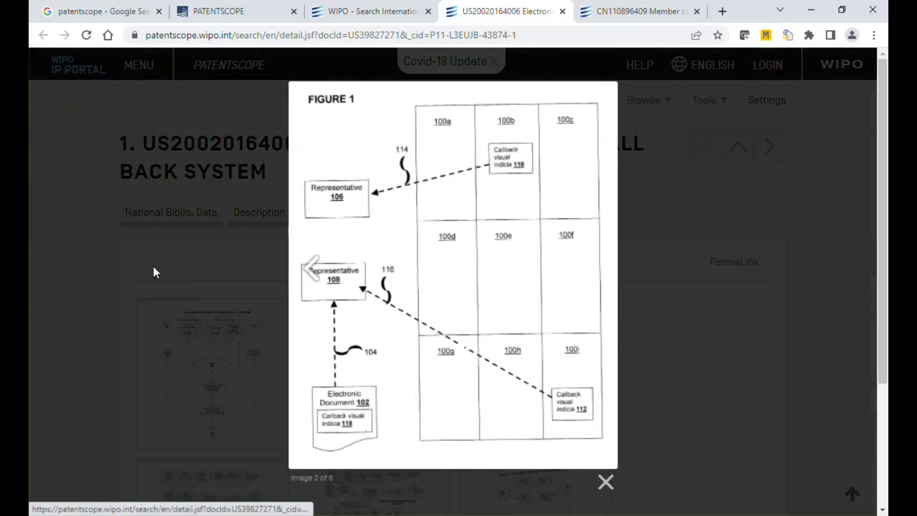
pyautogui.click(140, 243)
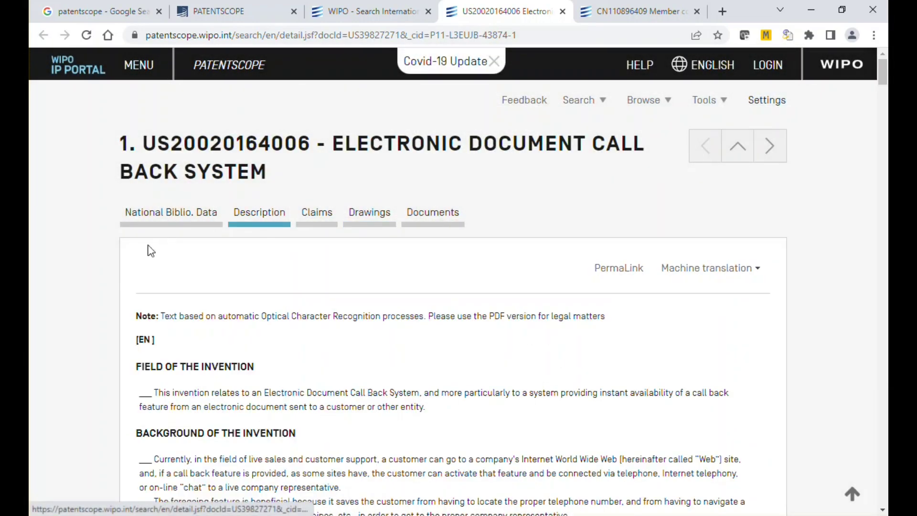
pyautogui.scroll(-15, 82, 343)
pyautogui.scroll(15, 82, 342)
pyautogui.click(173, 214)
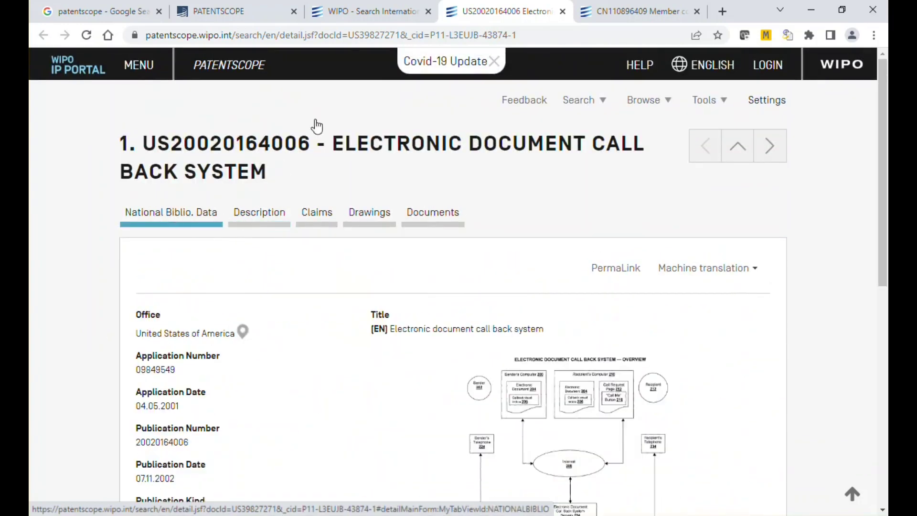
pyautogui.click(370, 19)
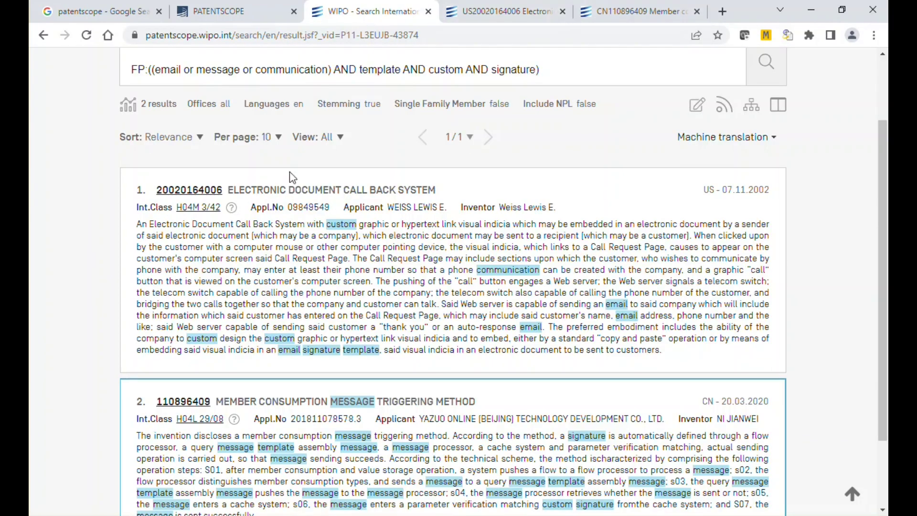
pyautogui.scroll(2, 86, 234)
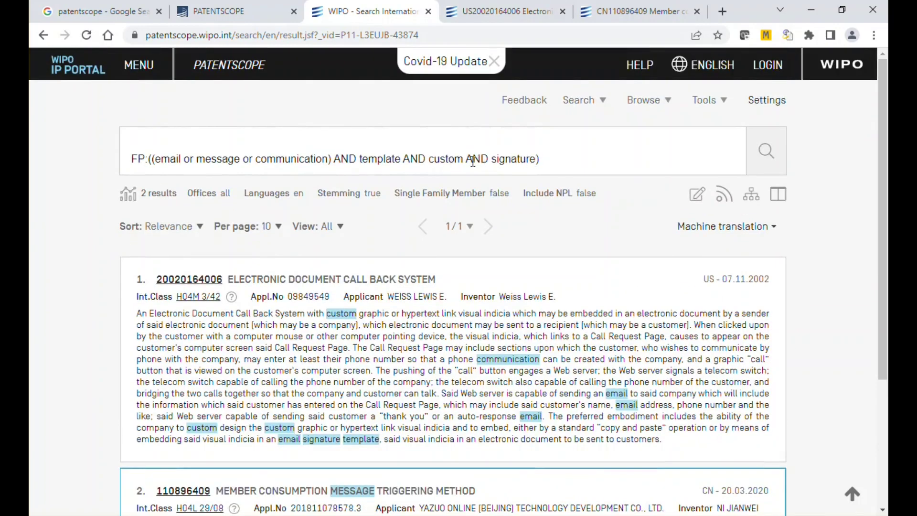
pyautogui.moveTo(428, 159); pyautogui.dragTo(489, 158)
pyautogui.press('BackSpace')
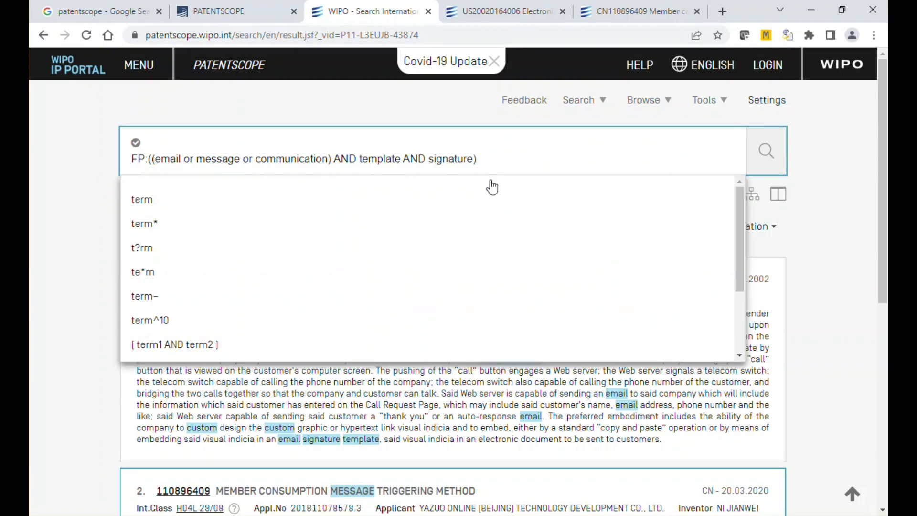
pyautogui.click(769, 157)
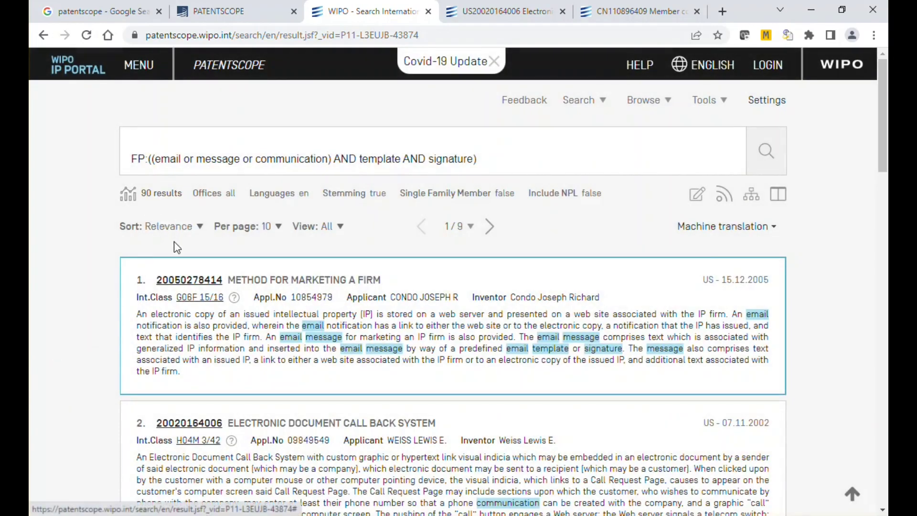
pyautogui.scroll(-2, 140, 294)
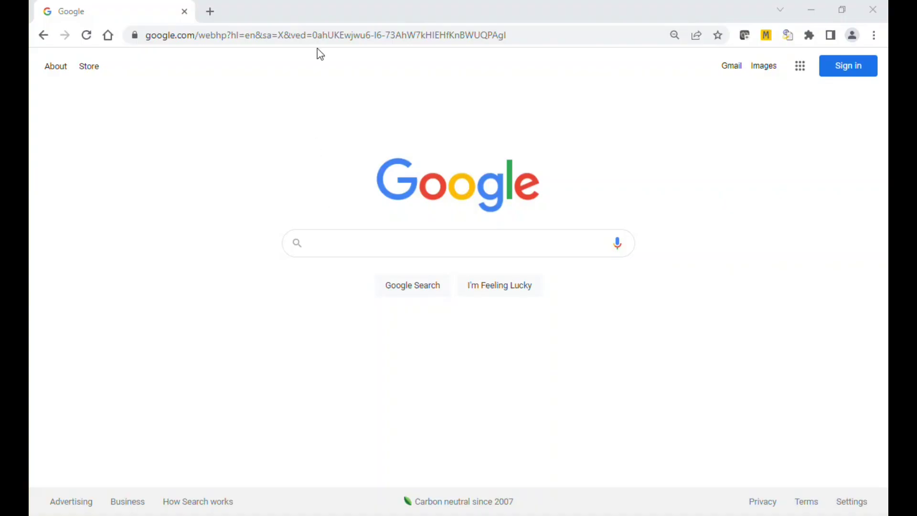
# Go to patents.google.com, include non-patent literature, and search for email
pyautogui.click(321, 33)
pyautogui.write('pa')
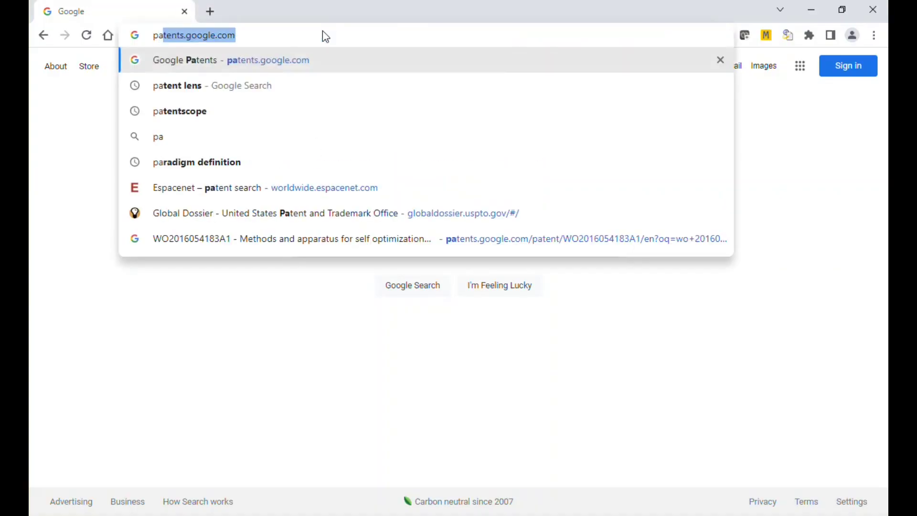
pyautogui.press('Return')
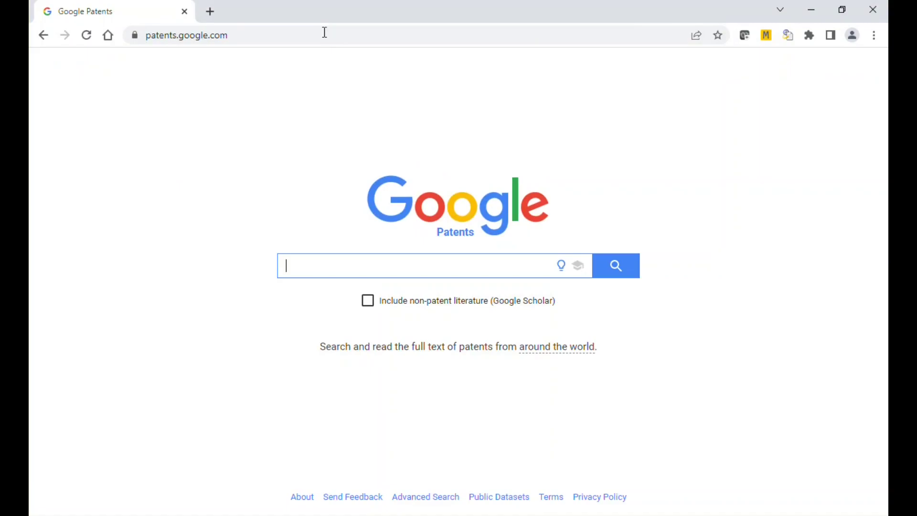
pyautogui.click(452, 305)
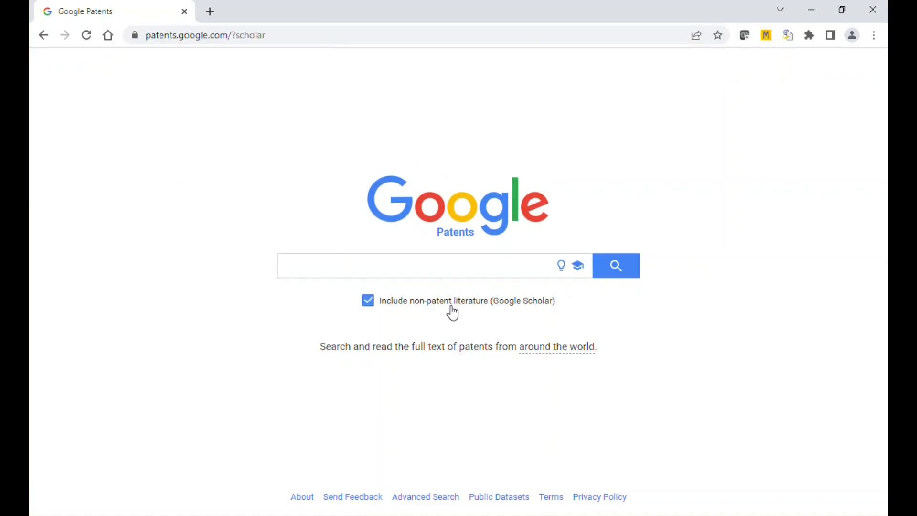
pyautogui.click(348, 267)
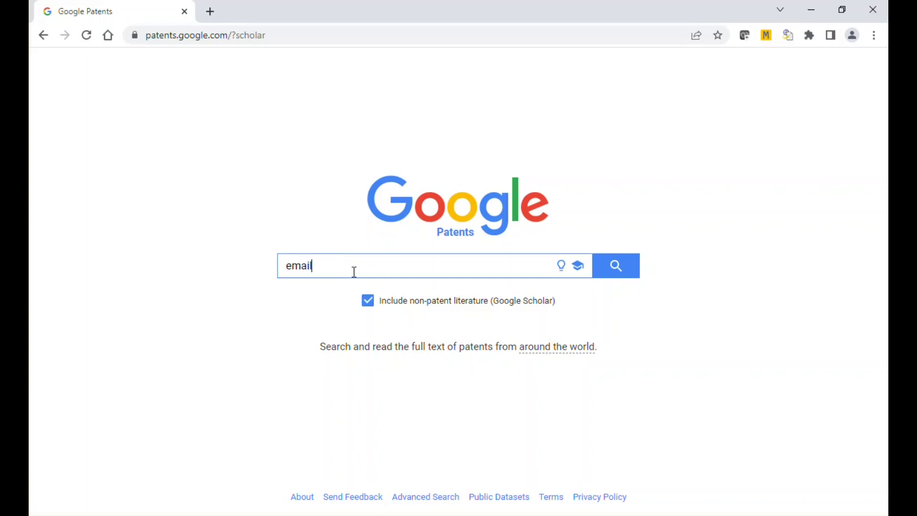
pyautogui.press('Return')
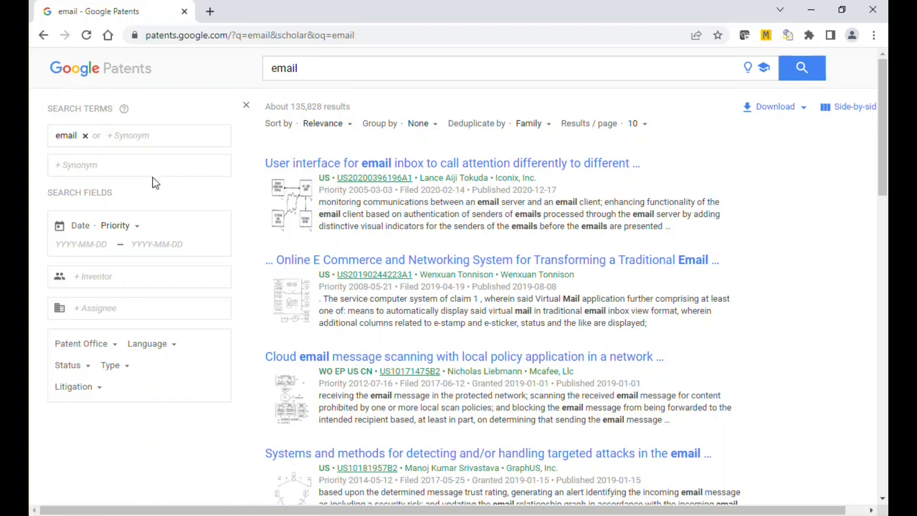
# Add communication, message, IM, chat and thread as synonyms alongside email
pyautogui.click(87, 162)
pyautogui.click(131, 139)
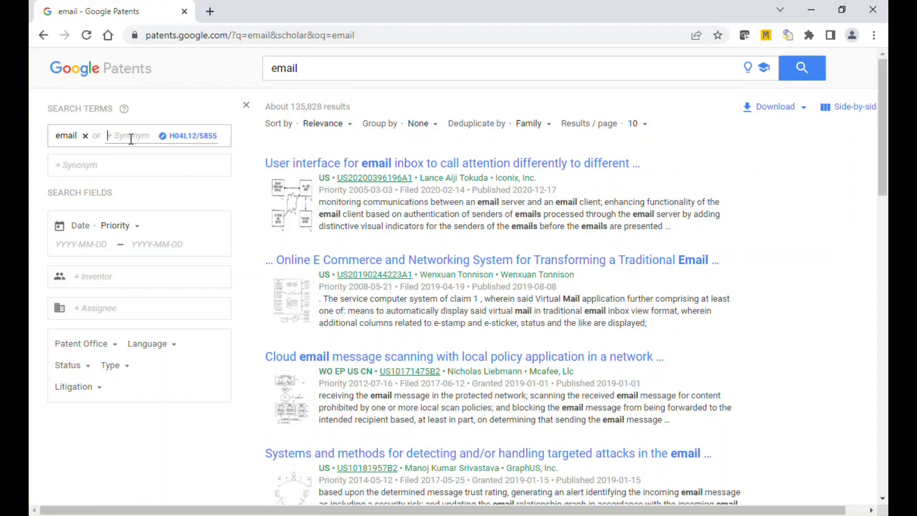
pyautogui.write('comm')
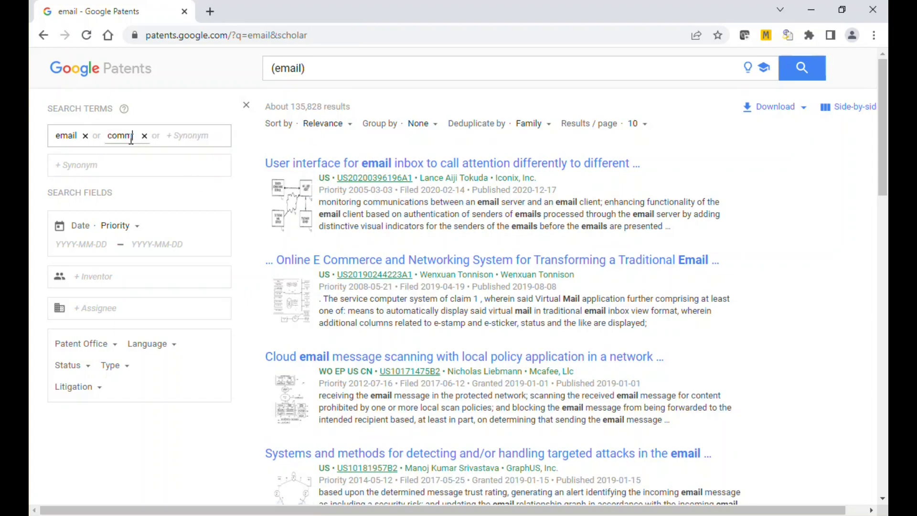
pyautogui.write('unication')
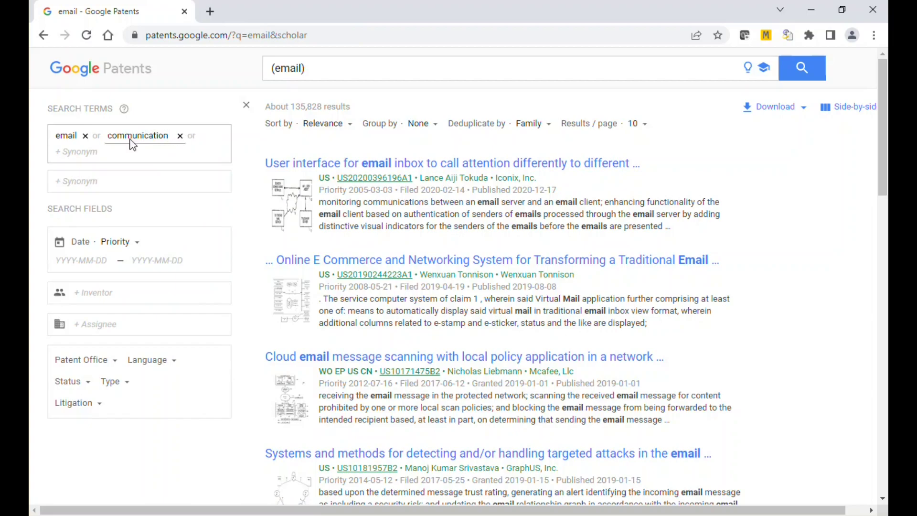
pyautogui.press('Return')
pyautogui.write('messa')
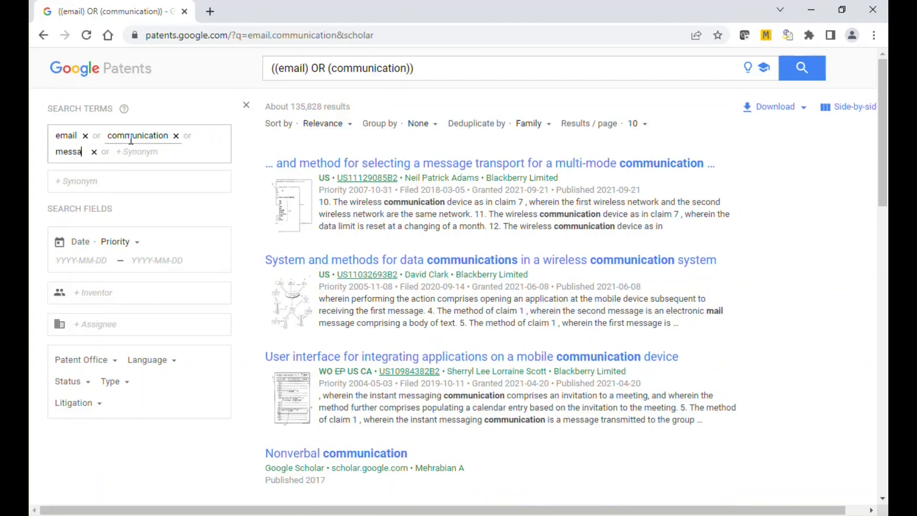
pyautogui.write('ge or IM')
pyautogui.press('Return')
pyautogui.write('chat')
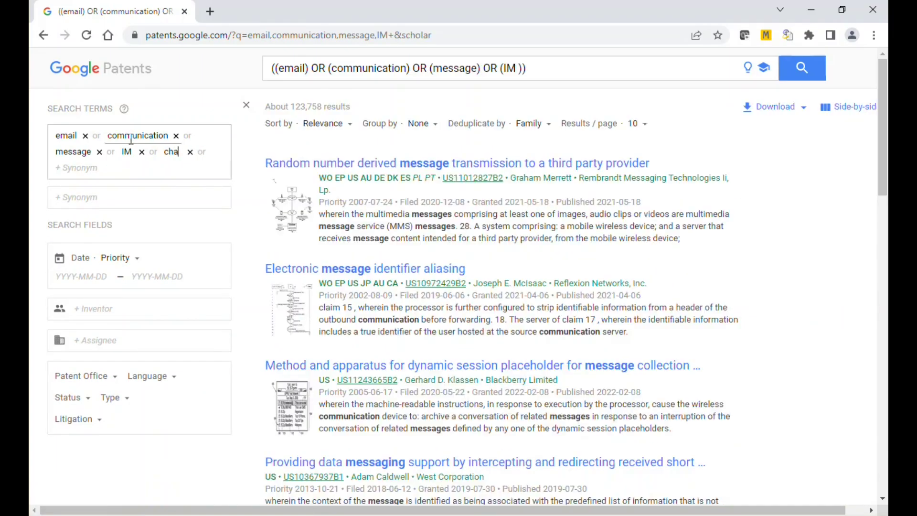
pyautogui.press('Return')
pyautogui.write('thread')
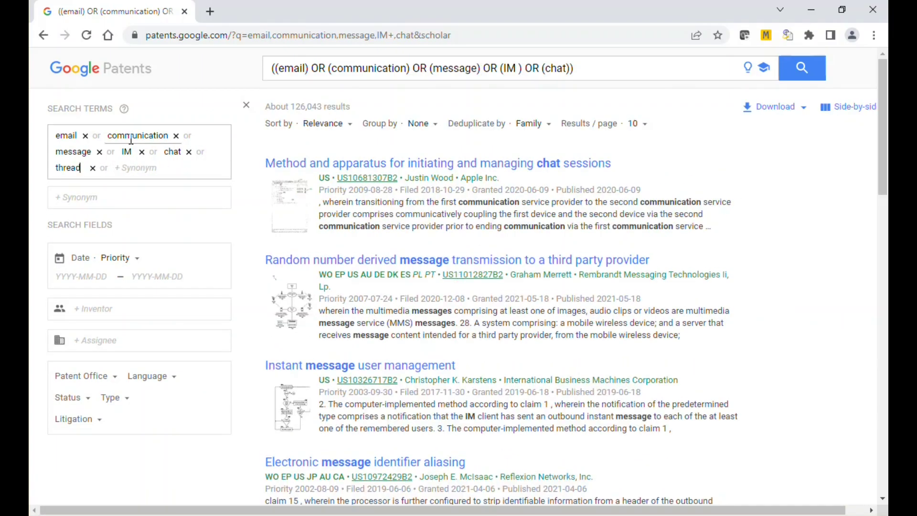
pyautogui.press('Return')
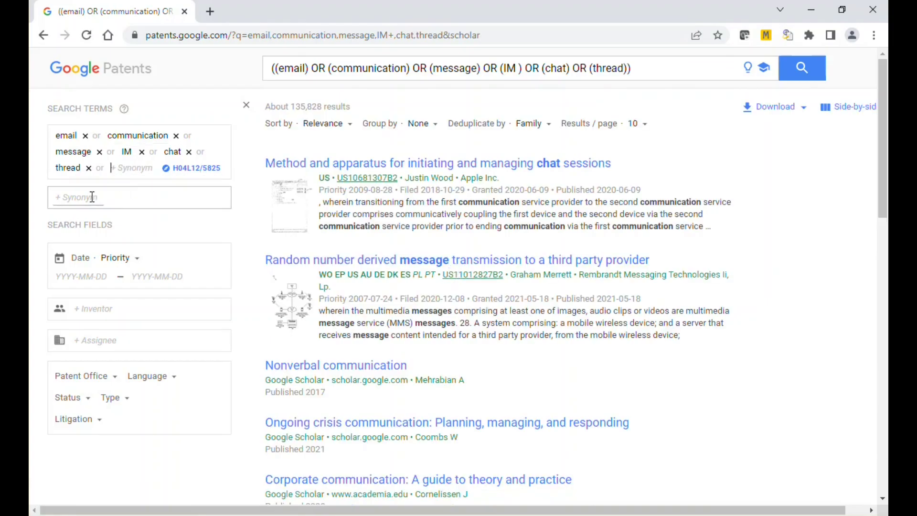
# Start a second term group with template, dismissing the suggested classification code
pyautogui.click(75, 196)
pyautogui.press('Escape')
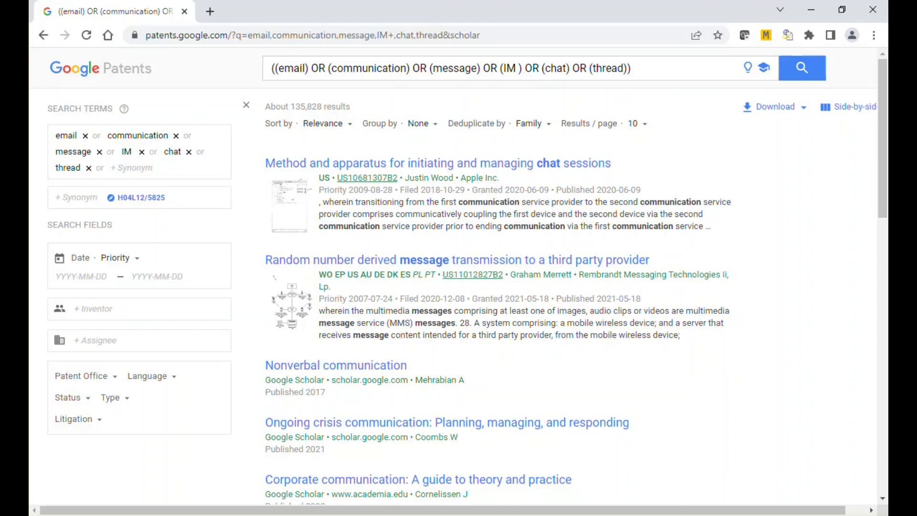
pyautogui.press('BackSpace')
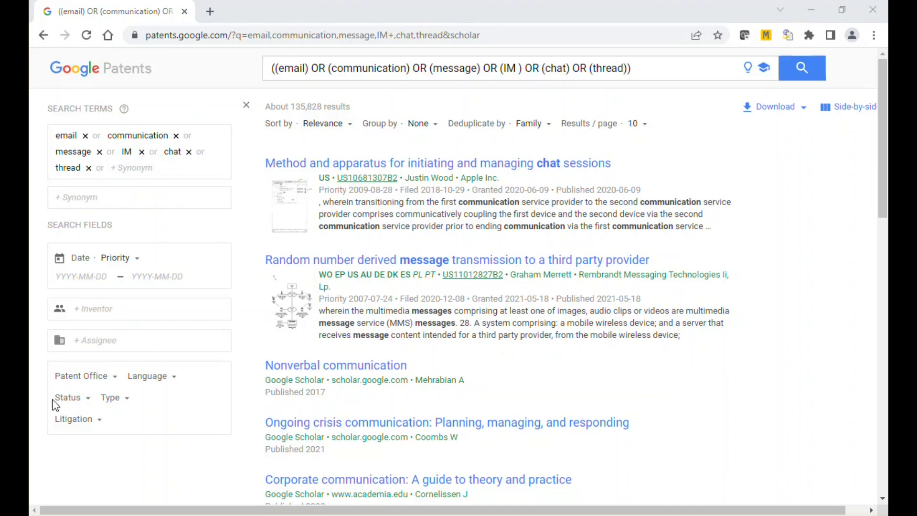
pyautogui.click(99, 197)
pyautogui.write('m')
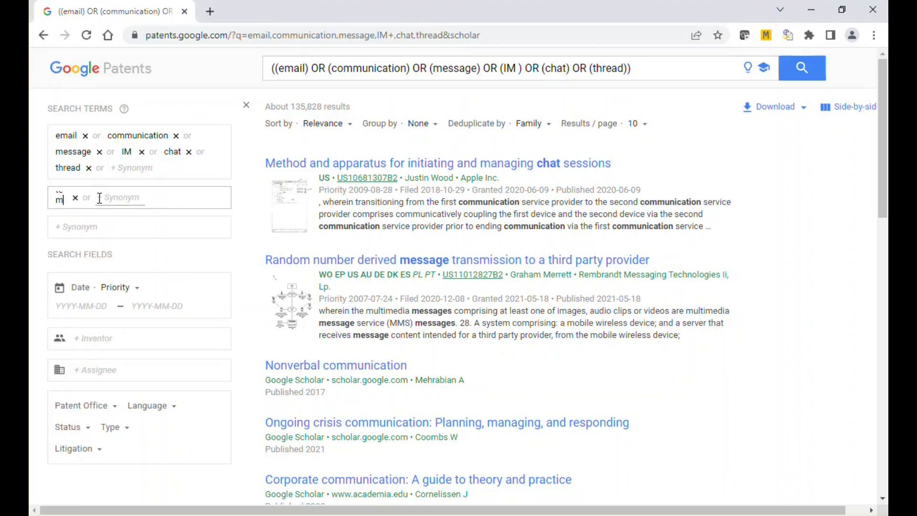
pyautogui.write('mplate')
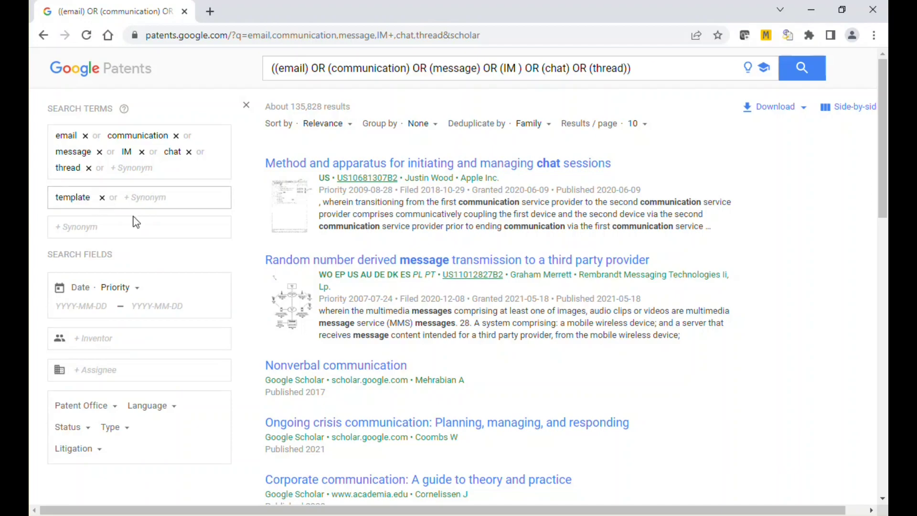
pyautogui.click(136, 221)
# Add term groups for signature, color, and custom or customization
pyautogui.write('signature')
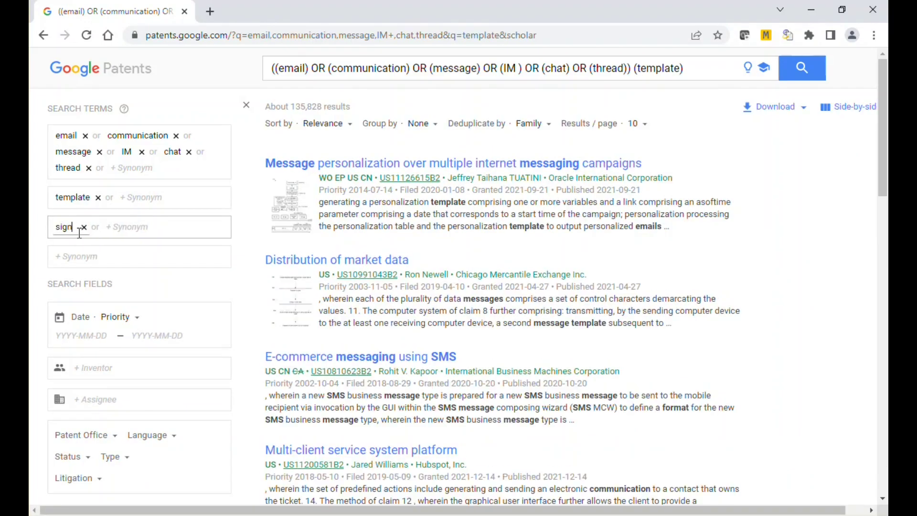
pyautogui.click(74, 257)
pyautogui.write('dolo')
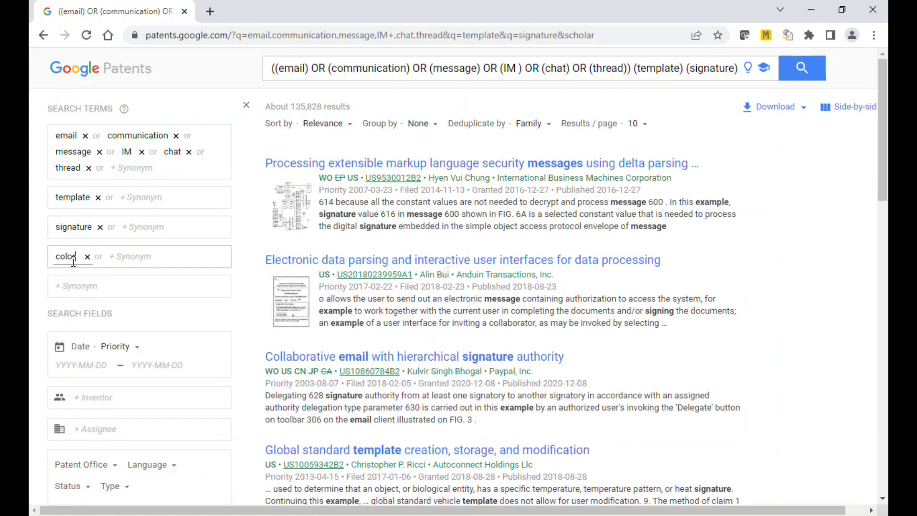
pyautogui.write('r')
pyautogui.click(74, 286)
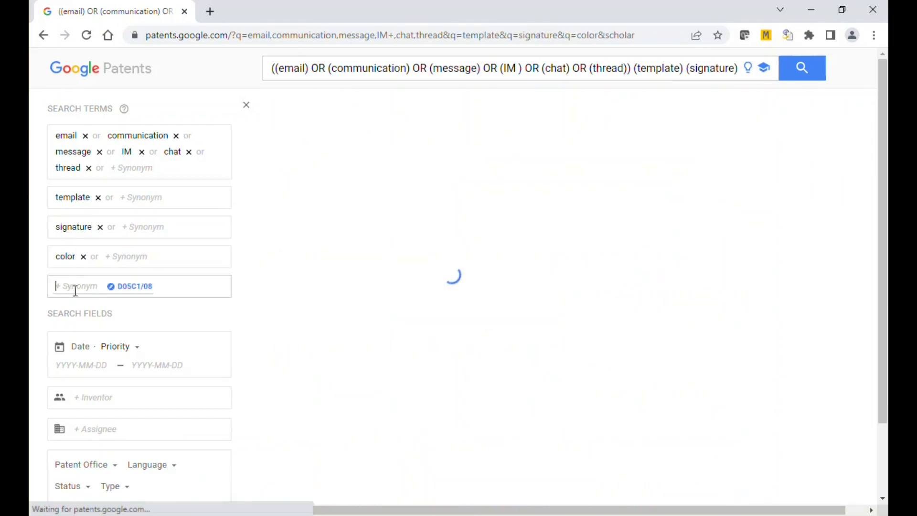
pyautogui.write('custom')
pyautogui.press('Return')
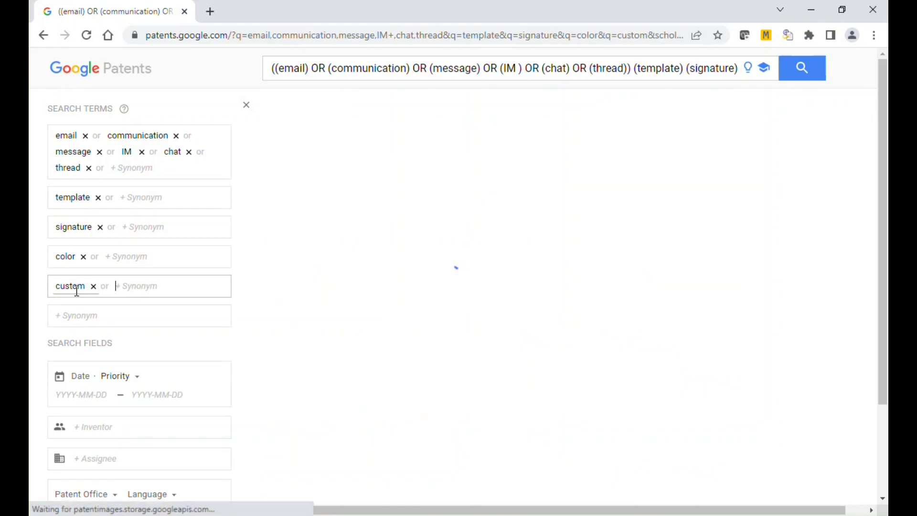
pyautogui.write('customization')
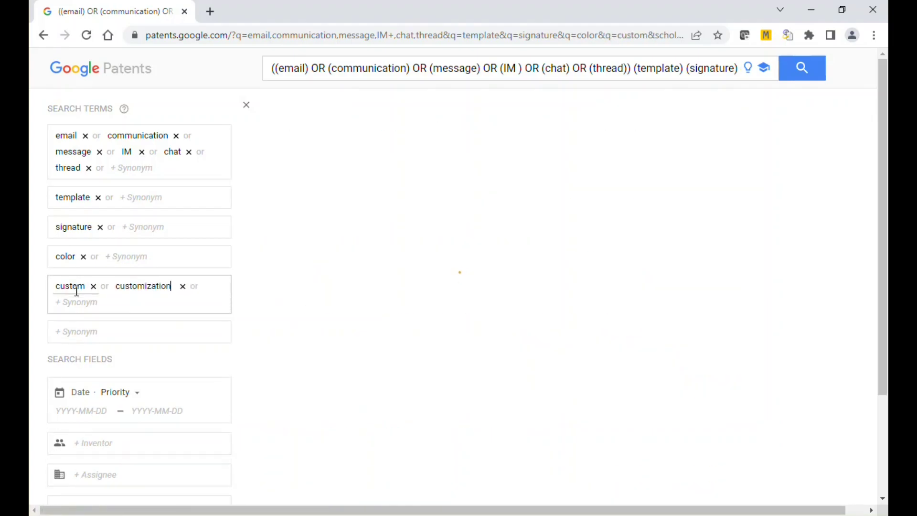
pyautogui.press('Return')
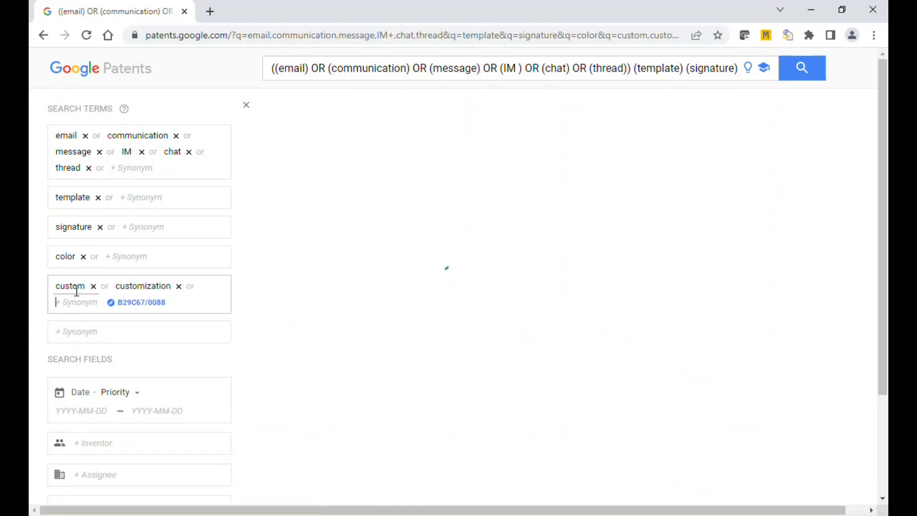
pyautogui.click(362, 280)
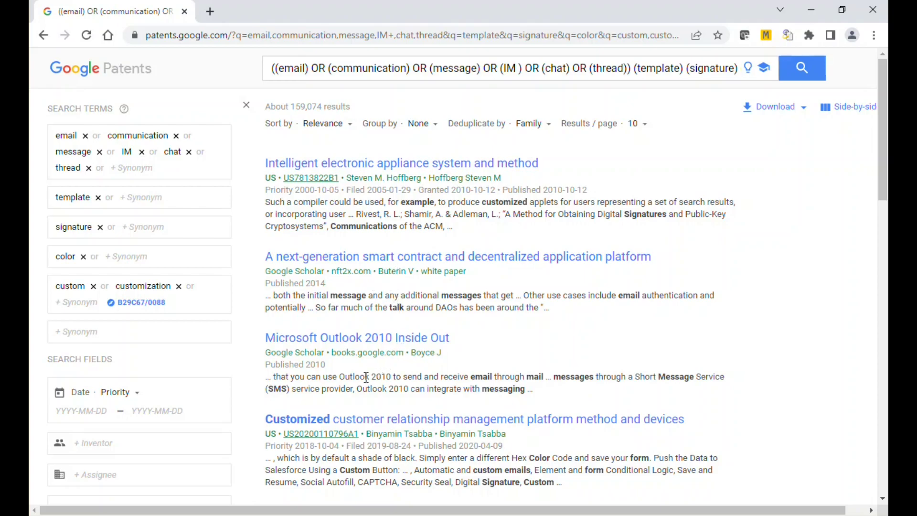
pyautogui.scroll(-2, 265, 414)
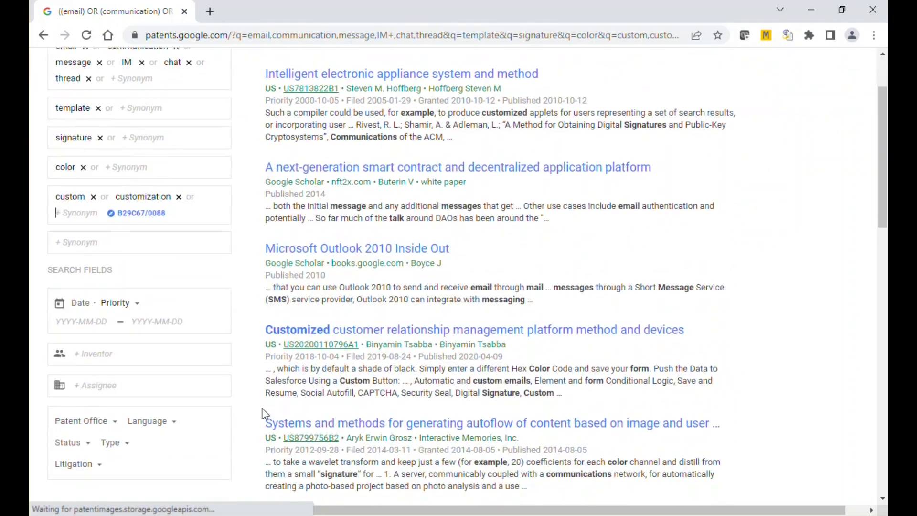
pyautogui.scroll(-2, 266, 414)
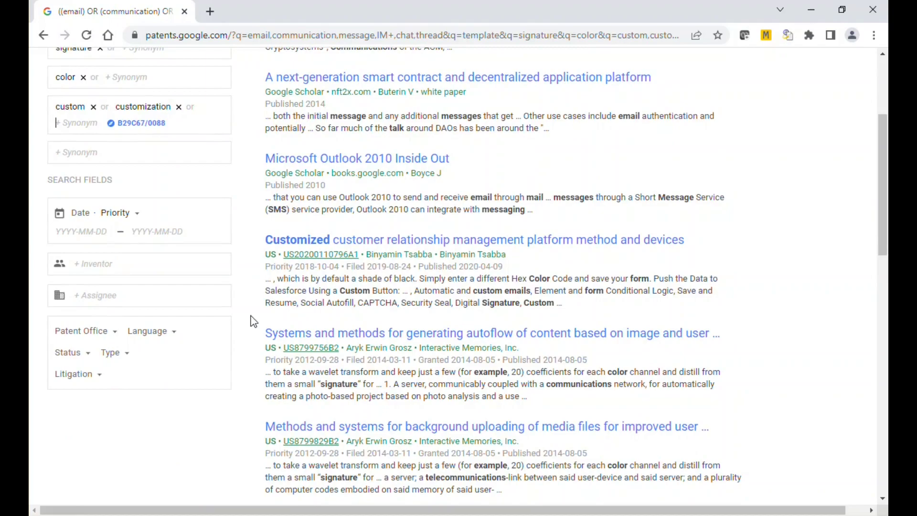
pyautogui.scroll(-2, 254, 321)
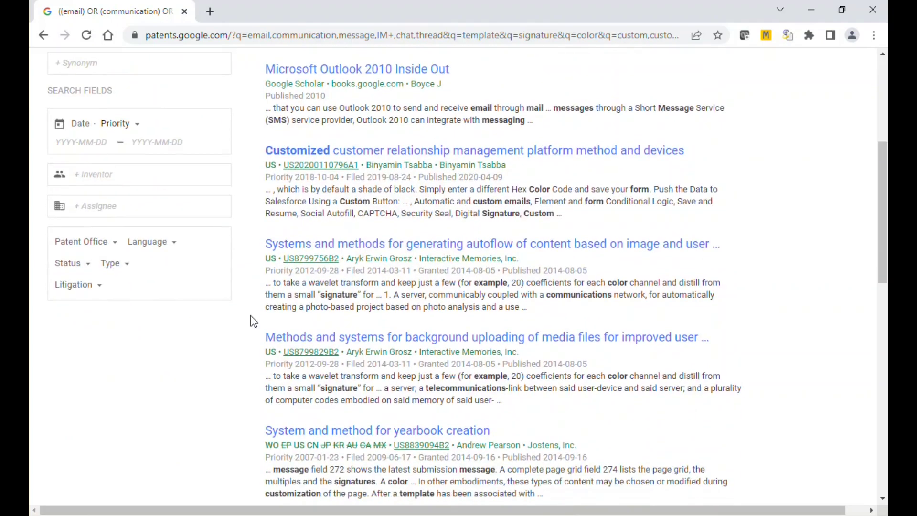
pyautogui.scroll(2, 254, 321)
pyautogui.scroll(-2, 253, 322)
pyautogui.scroll(-2, 253, 321)
pyautogui.scroll(-2, 253, 321)
pyautogui.scroll(-4, 253, 321)
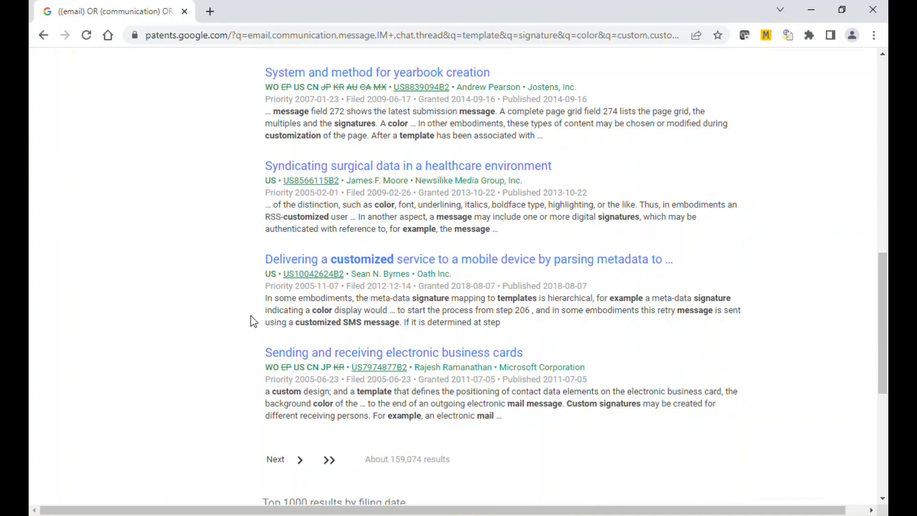
pyautogui.scroll(12, 254, 321)
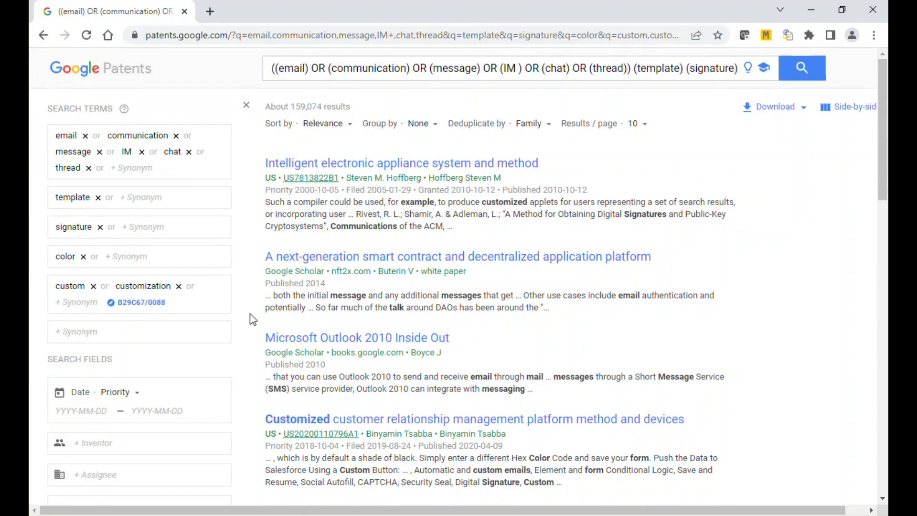
pyautogui.click(66, 409)
pyautogui.write('2019-12-12')
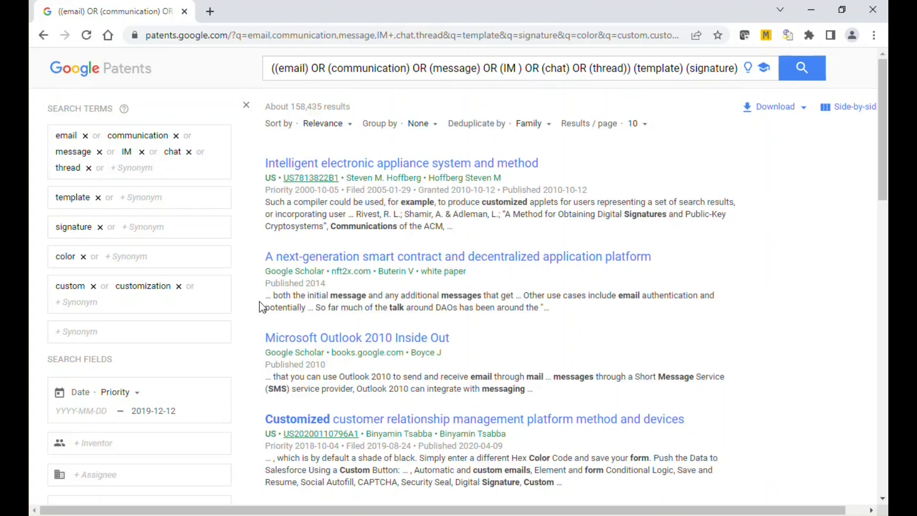
pyautogui.scroll(-2, 260, 303)
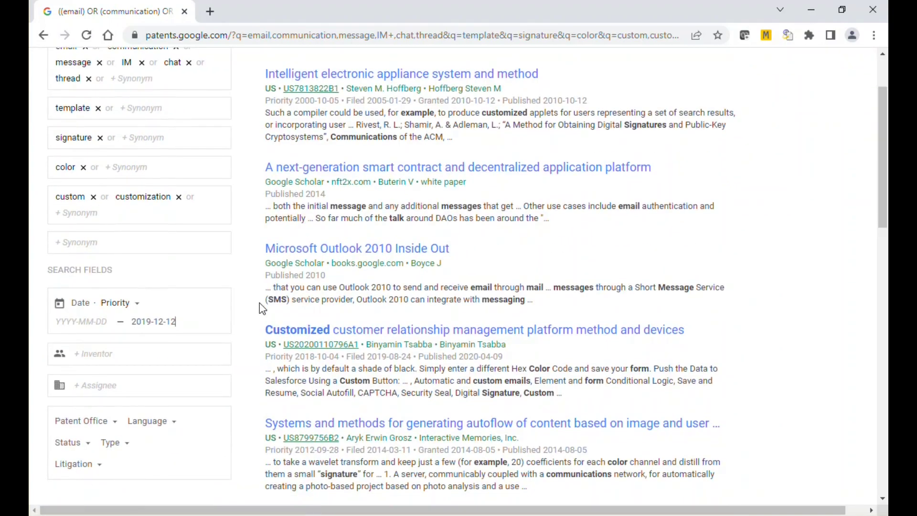
pyautogui.scroll(-6, 262, 308)
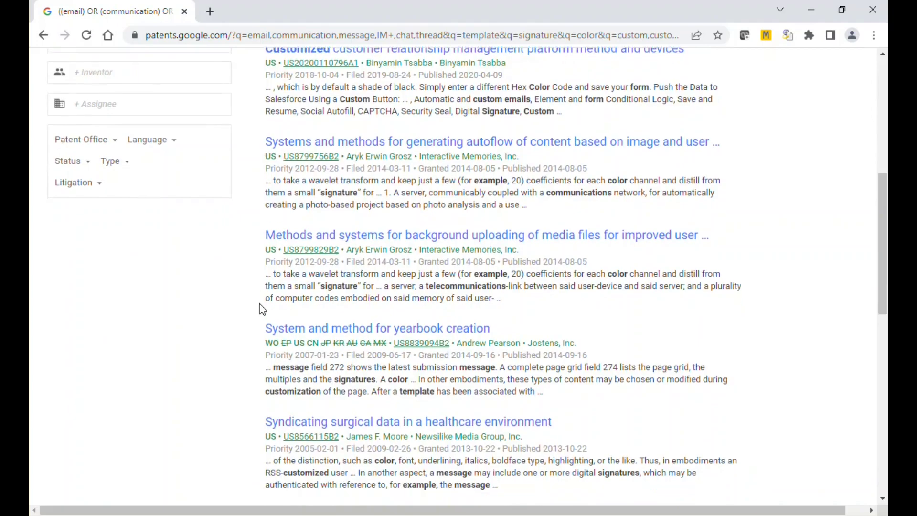
pyautogui.scroll(-2, 260, 304)
pyautogui.scroll(-2, 259, 304)
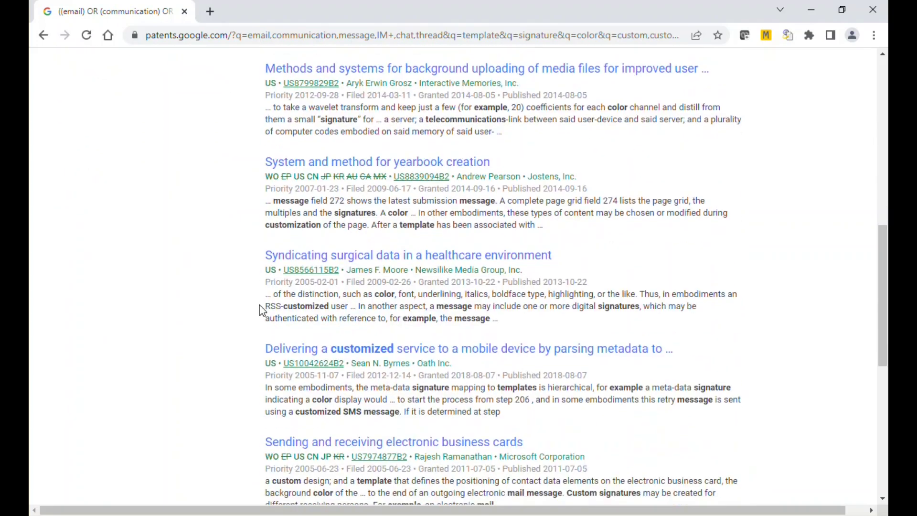
pyautogui.scroll(11, 260, 306)
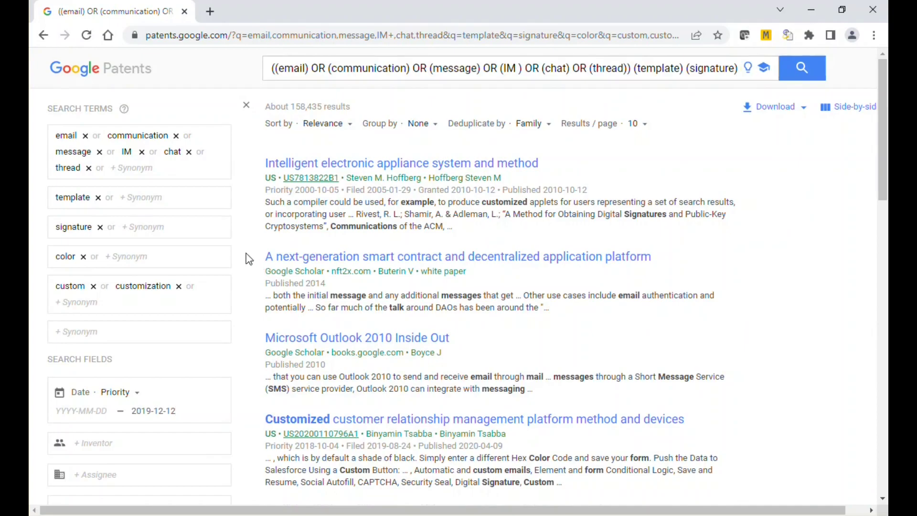
# Open patent US7813822B1 from the results and view its Fig. 1–4 drawings
pyautogui.click(426, 163)
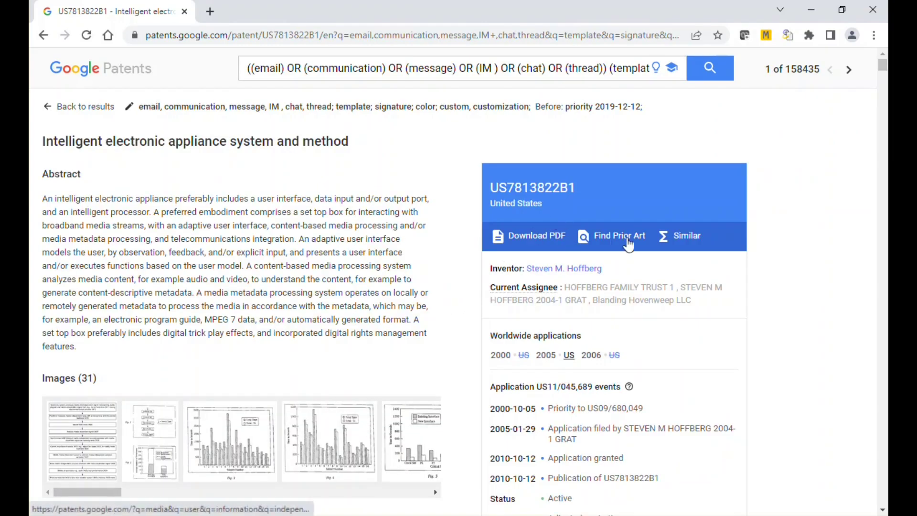
pyautogui.scroll(-5, 811, 198)
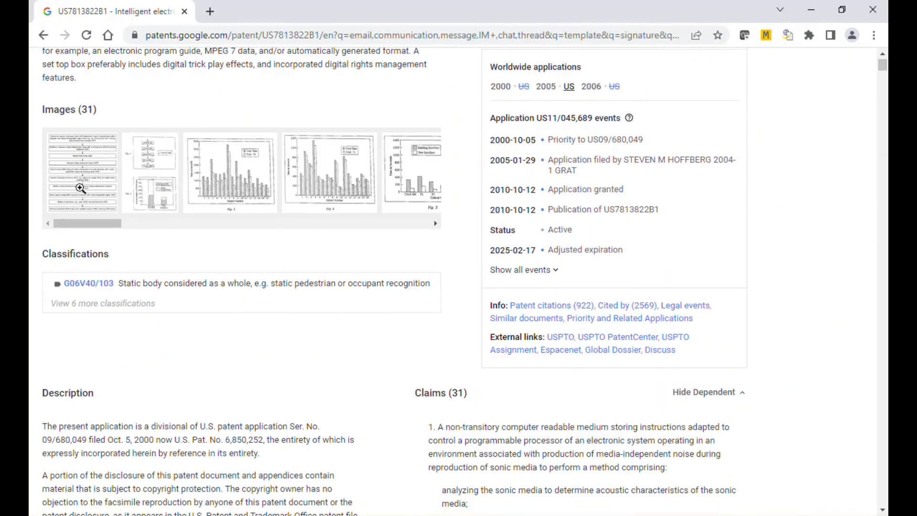
pyautogui.click(91, 186)
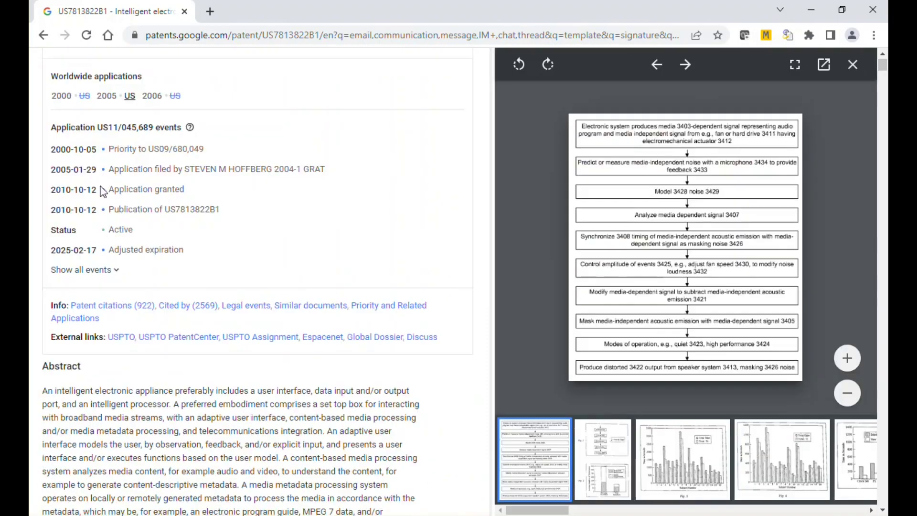
pyautogui.click(621, 475)
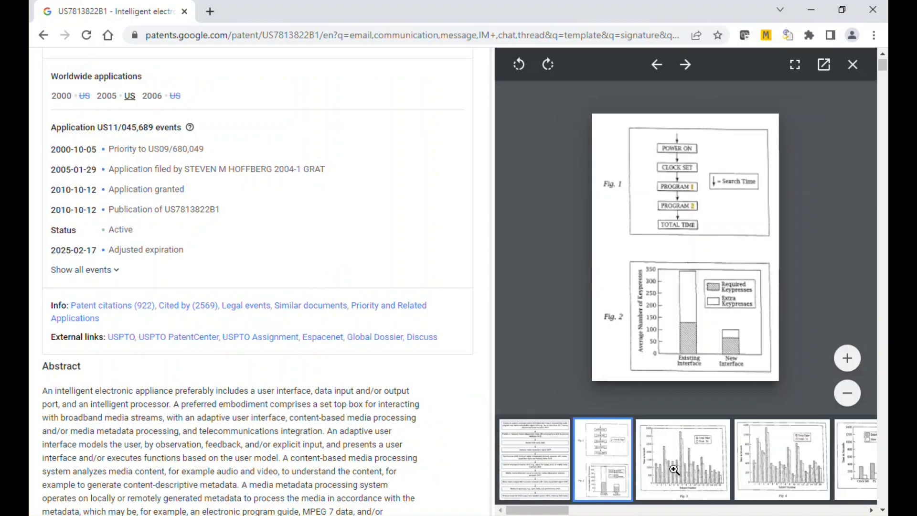
pyautogui.click(680, 471)
pyautogui.click(759, 464)
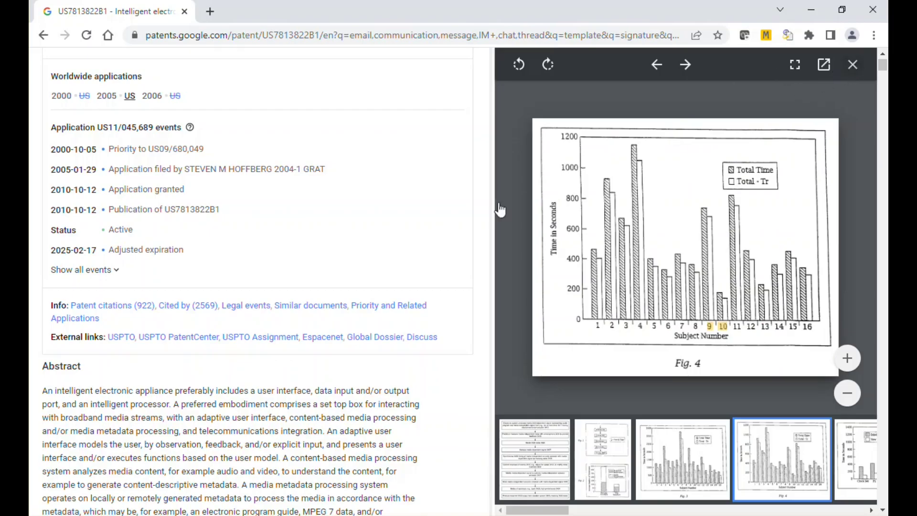
pyautogui.click(845, 72)
pyautogui.scroll(-8, 333, 277)
pyautogui.scroll(-5, 334, 277)
pyautogui.scroll(15, 334, 280)
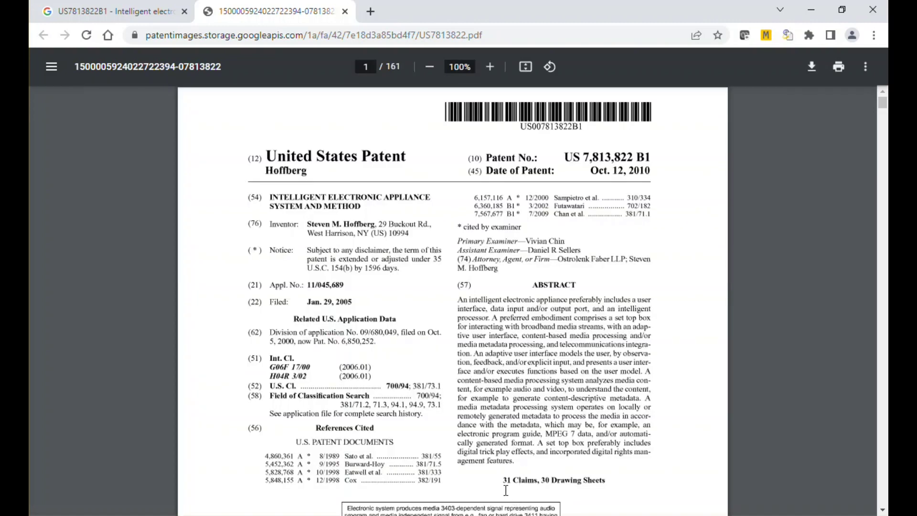
# Look over the first pages of the US 7,813,822 B1 PDF, then close it
pyautogui.scroll(-15, 568, 308)
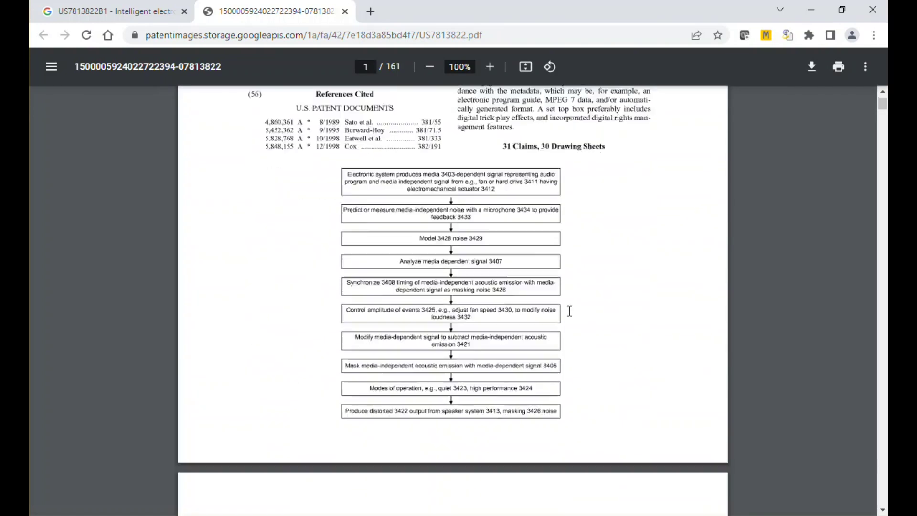
pyautogui.scroll(12, 571, 317)
pyautogui.scroll(3, 571, 318)
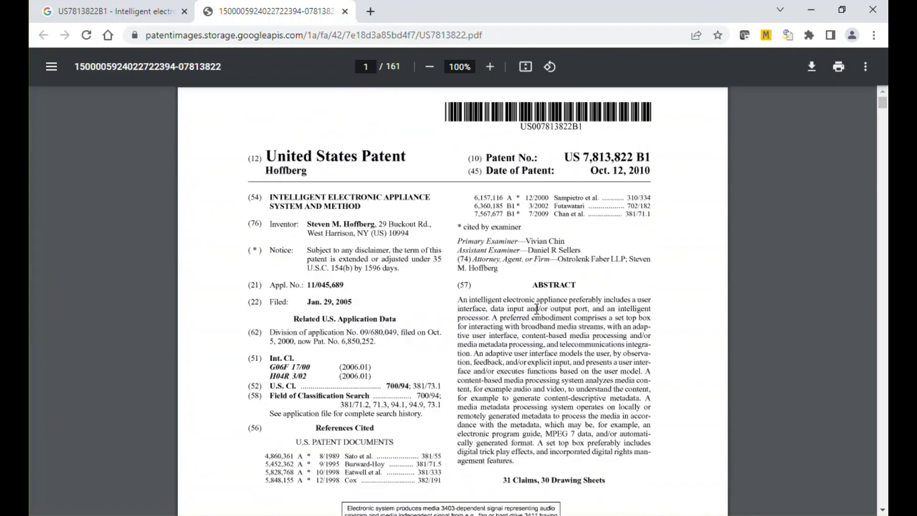
pyautogui.click(345, 11)
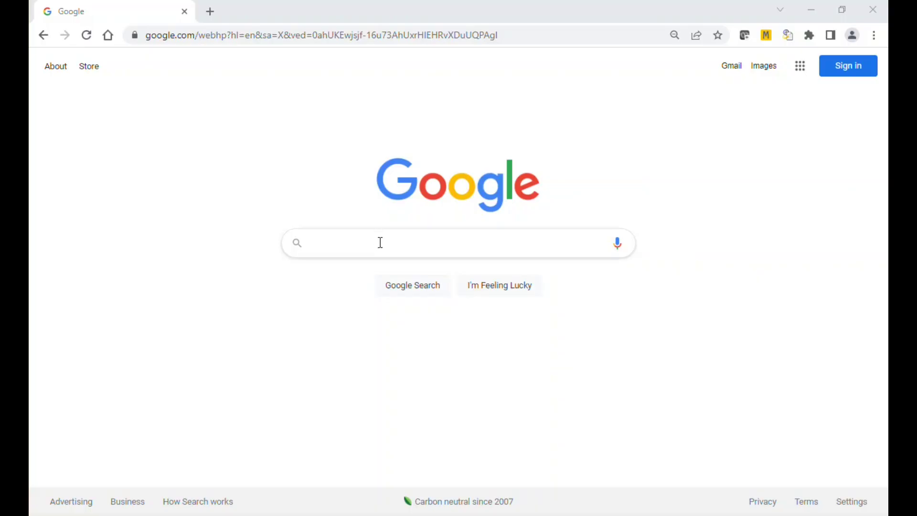
# Google 'patent lens' and open The Lens result in a new tab
pyautogui.click(379, 243)
pyautogui.write('pate')
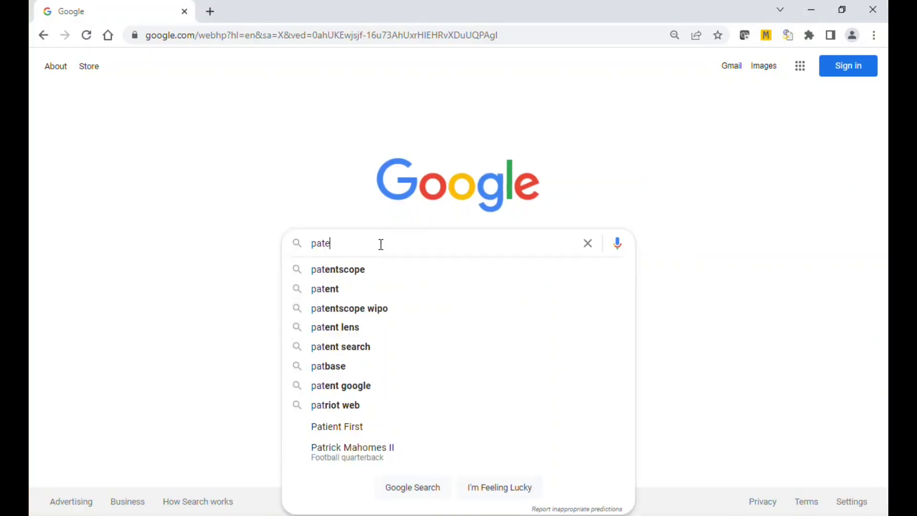
pyautogui.write('nt lens')
pyautogui.press('Return')
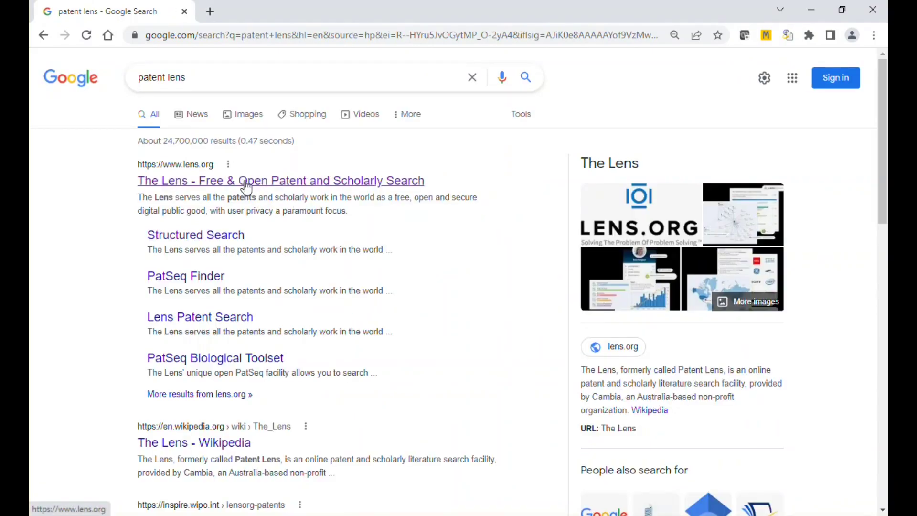
pyautogui.middleClick(247, 186)
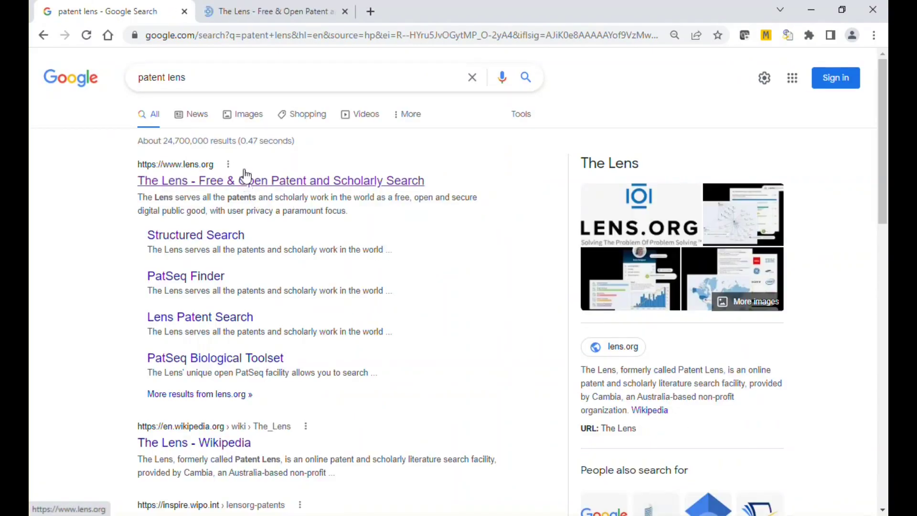
pyautogui.click(246, 21)
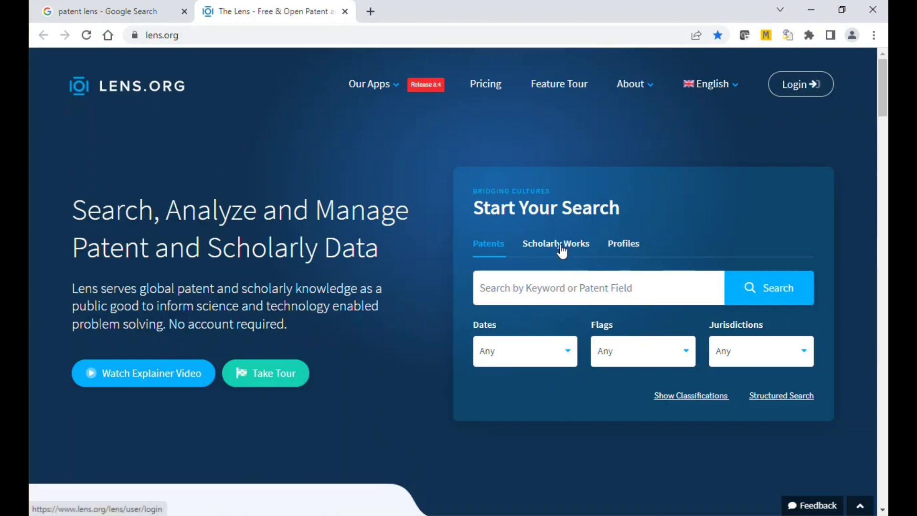
# Paste 'email template comprising custom signature for specific entity' into Lens patent search and run it
pyautogui.click(512, 293)
pyautogui.hotkey('ctrl', 'v')
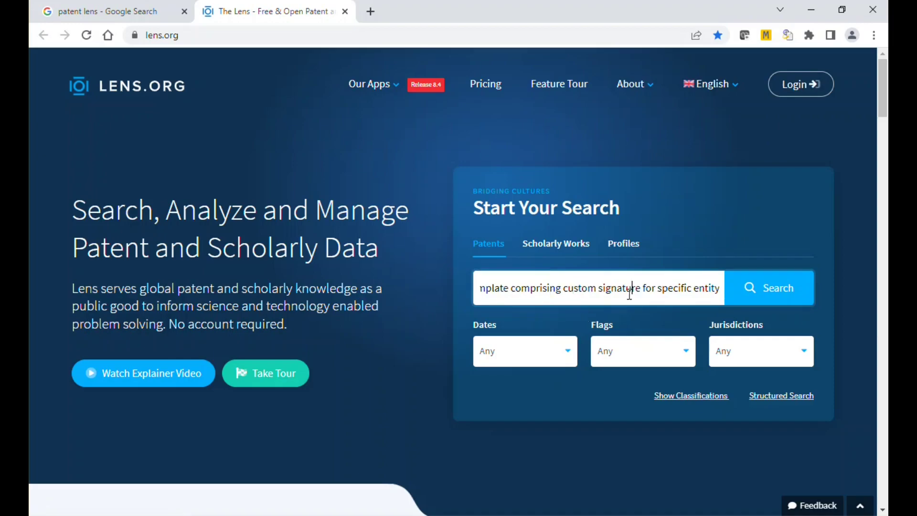
pyautogui.moveTo(628, 293); pyautogui.dragTo(457, 302)
pyautogui.click(525, 293)
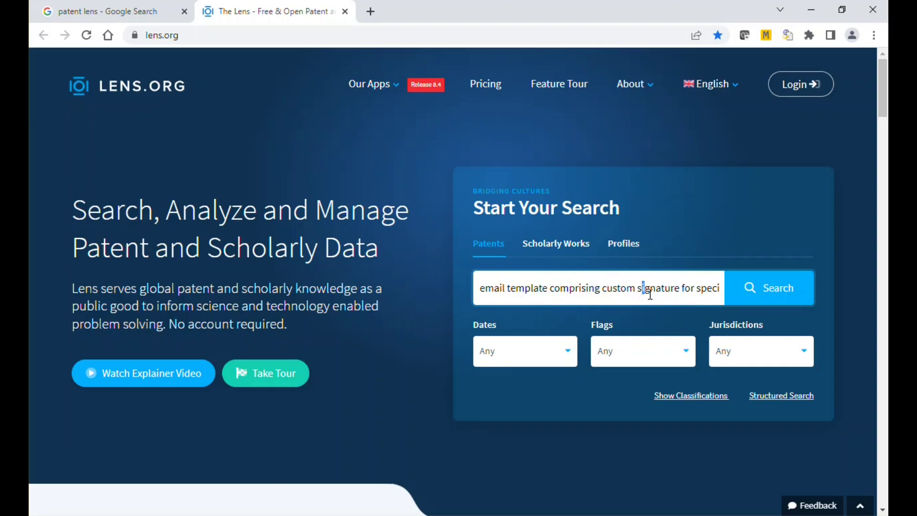
pyautogui.moveTo(646, 289); pyautogui.dragTo(724, 296)
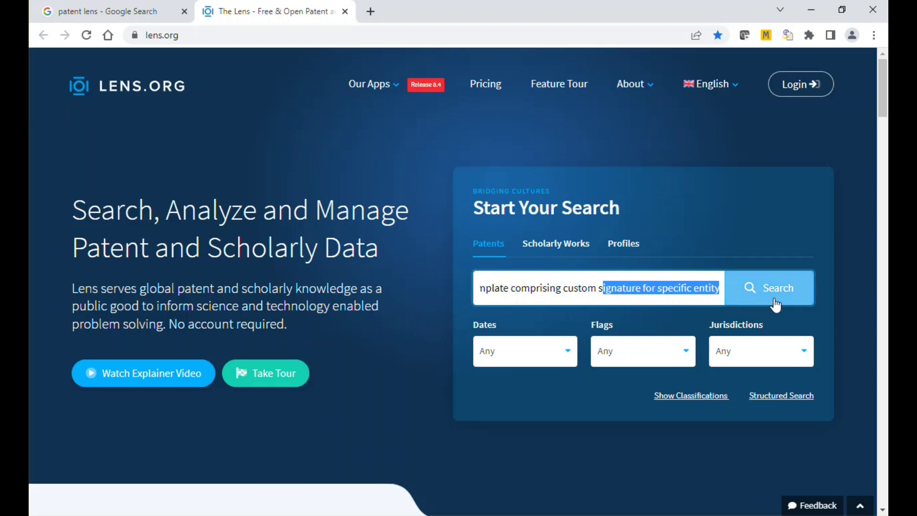
pyautogui.click(706, 289)
pyautogui.click(760, 292)
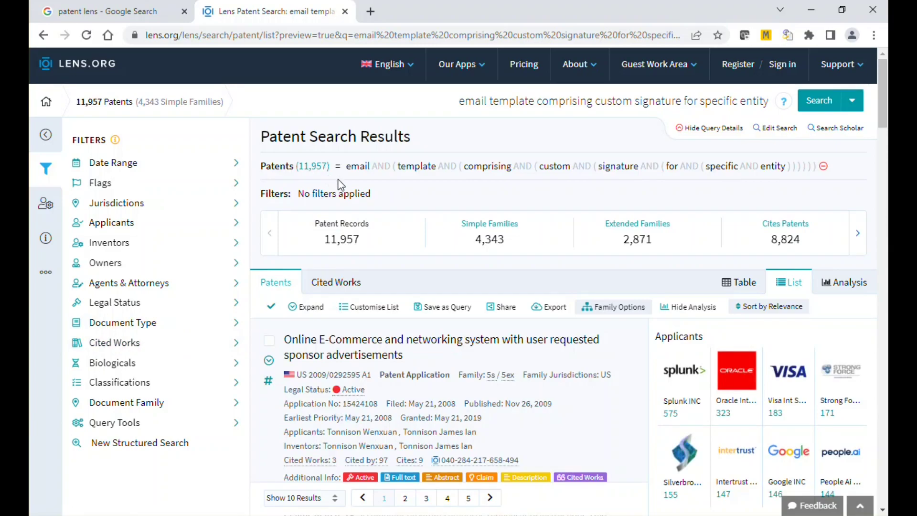
# Run the same query as a Scholar search after briefly checking the Jurisdictions filter
pyautogui.click(853, 101)
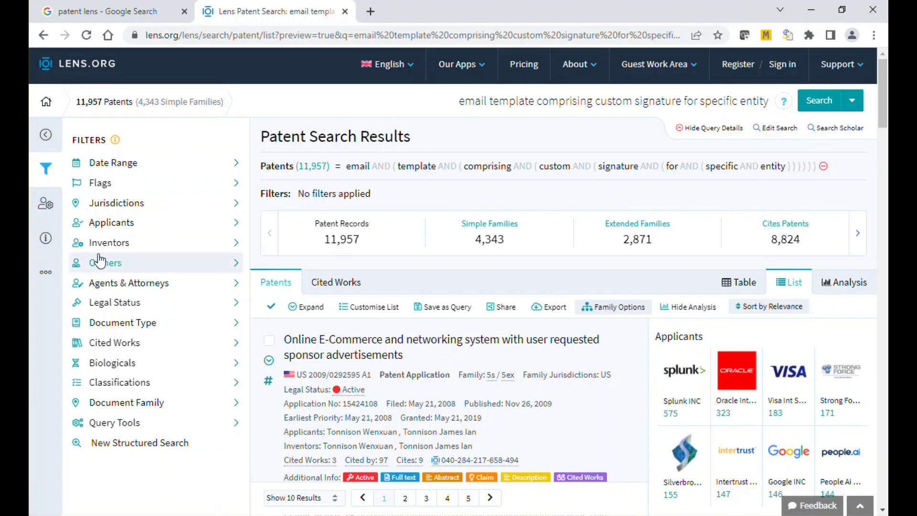
pyautogui.click(232, 203)
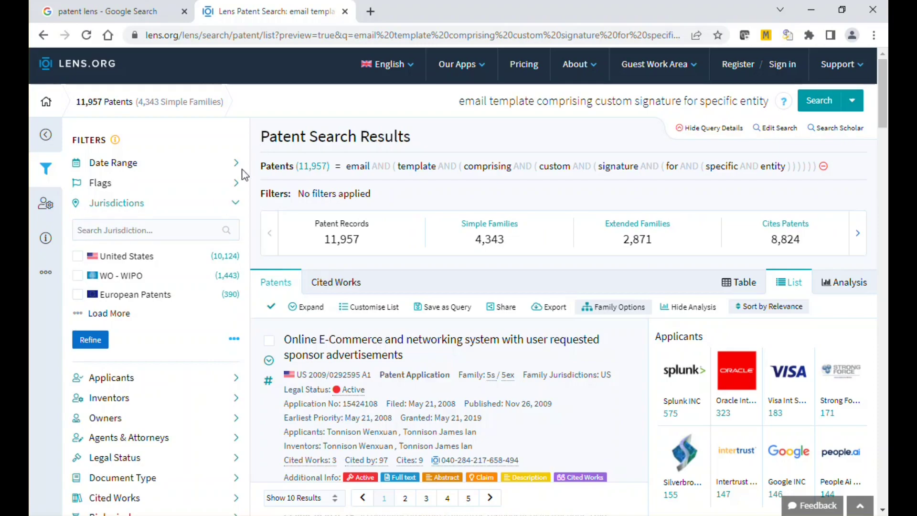
pyautogui.click(235, 202)
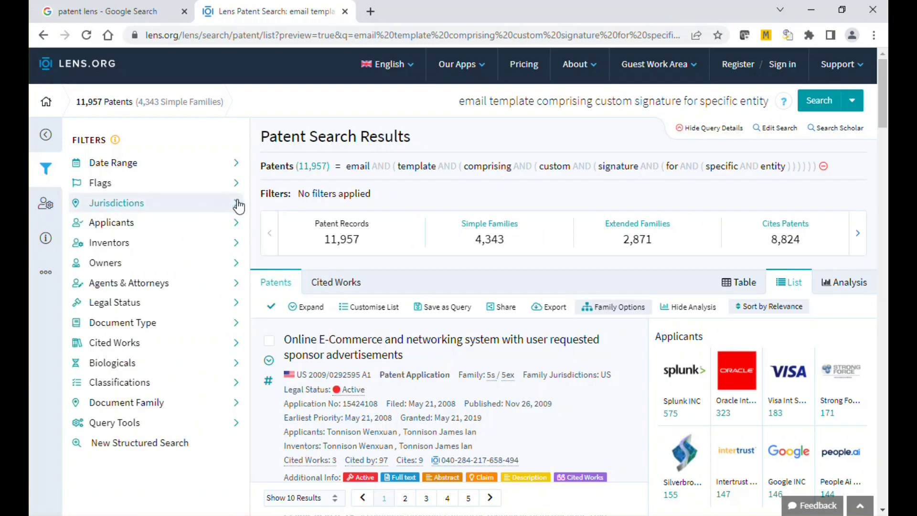
pyautogui.click(849, 102)
pyautogui.click(821, 161)
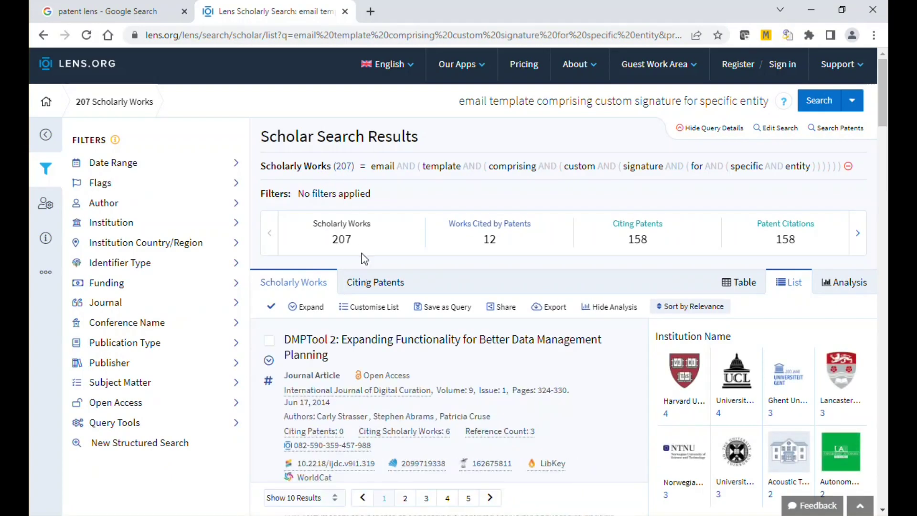
# Scroll through the 207 scholarly results past 'DMPTool 2' and back to the top
pyautogui.scroll(-10, 424, 392)
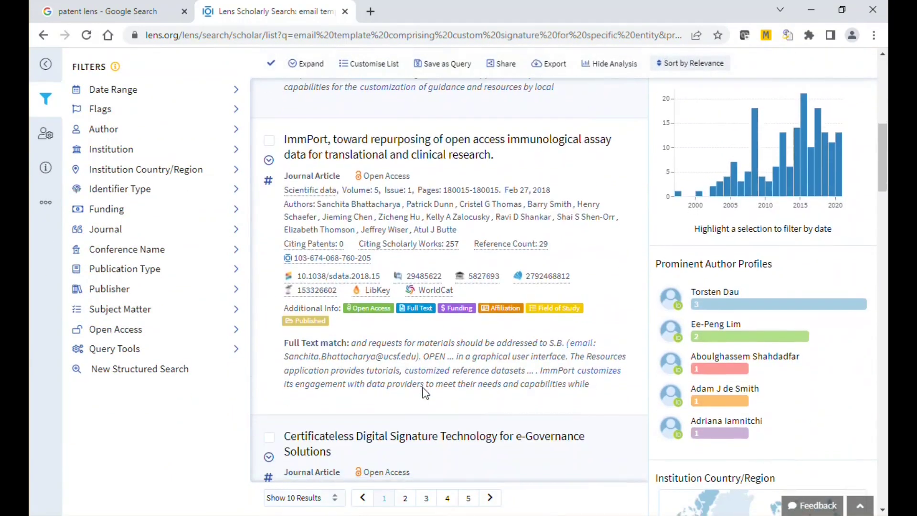
pyautogui.scroll(-8, 425, 393)
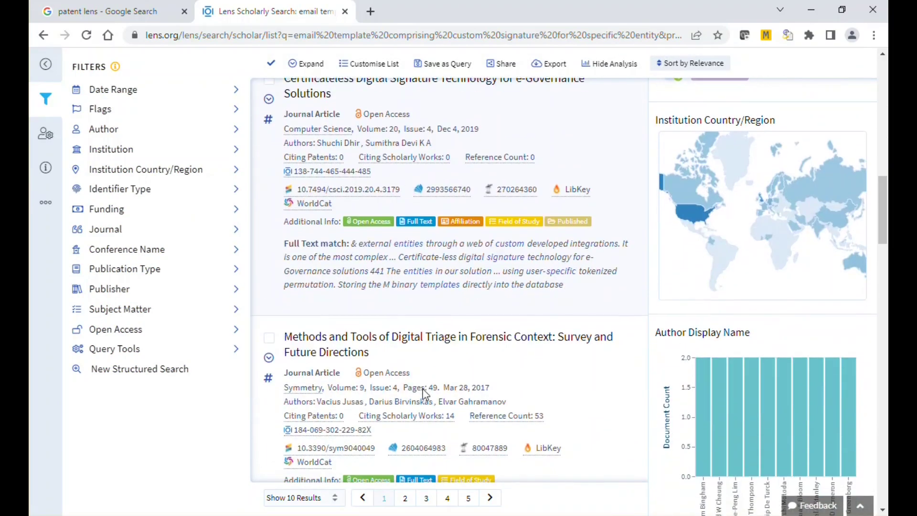
pyautogui.scroll(18, 424, 393)
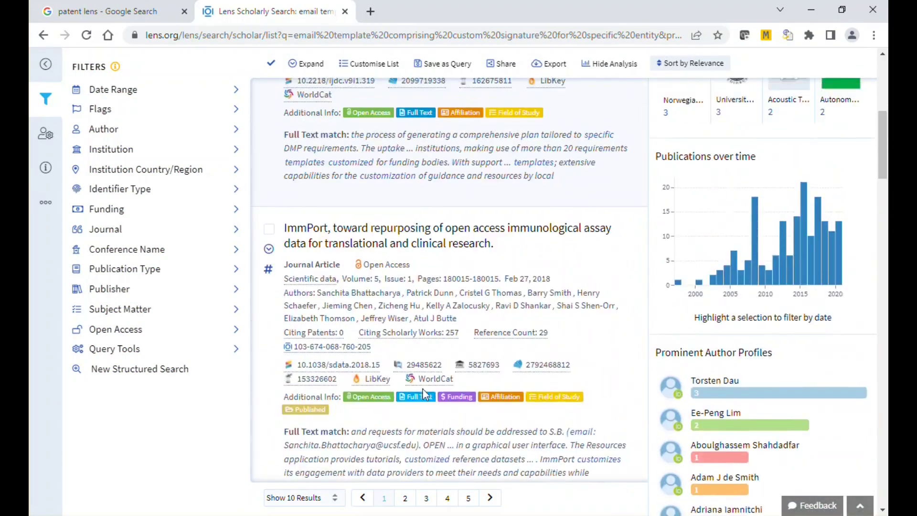